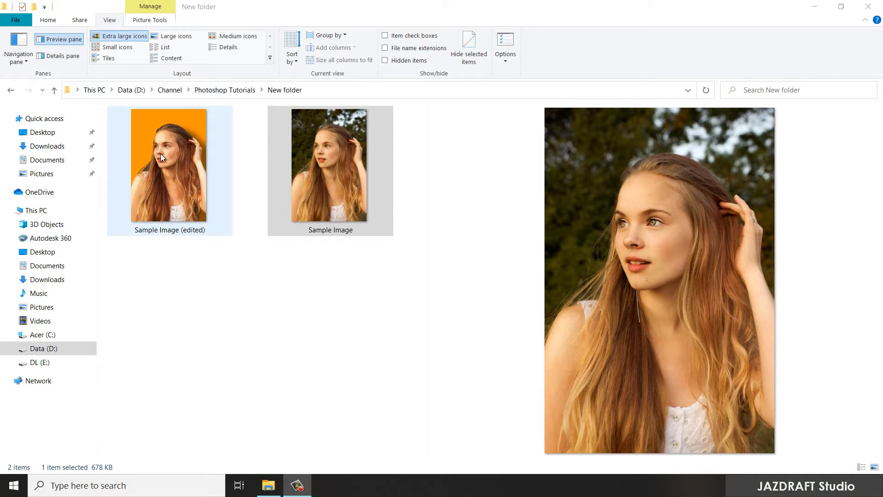
- Compare the original Sample Image photo with its edited cartoon version up close in the photo viewer
left_click(161, 153)
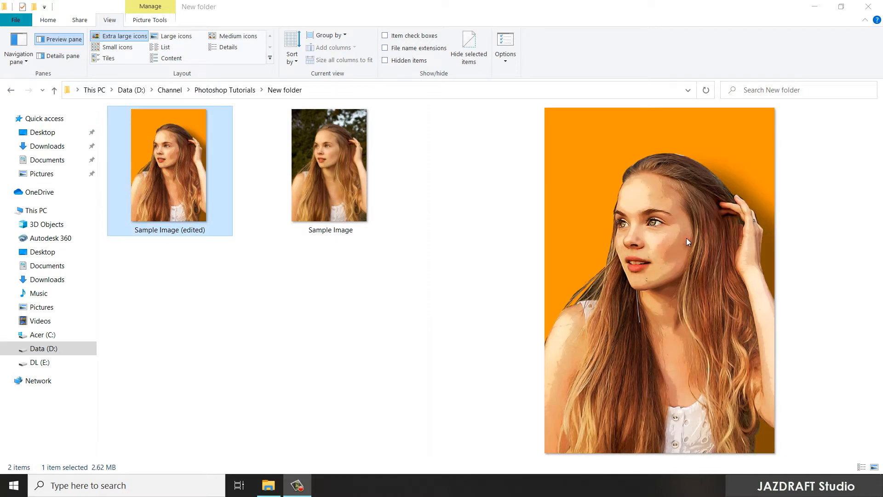
double_click(330, 172)
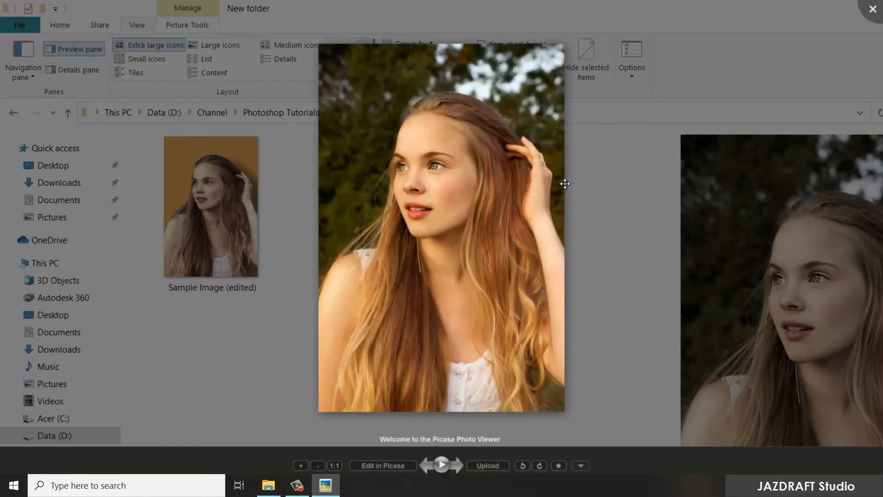
scroll(443, 184, "up", 5)
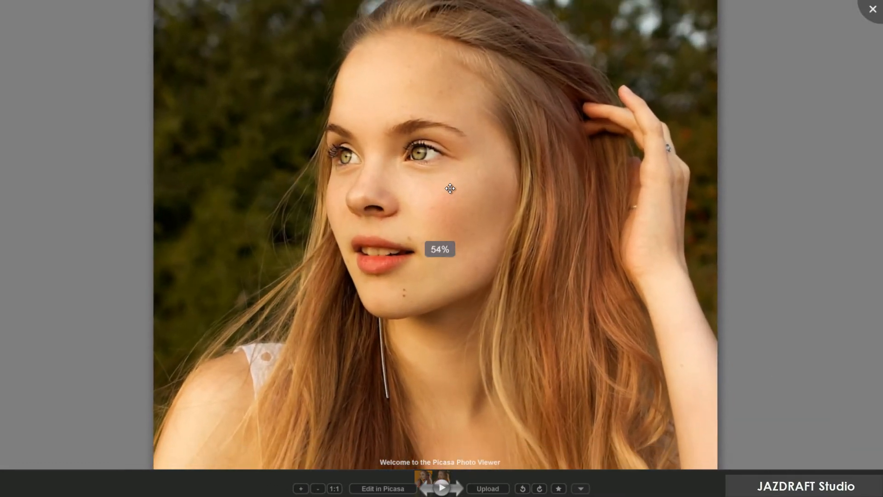
key("Right")
scroll(455, 193, "up", 3)
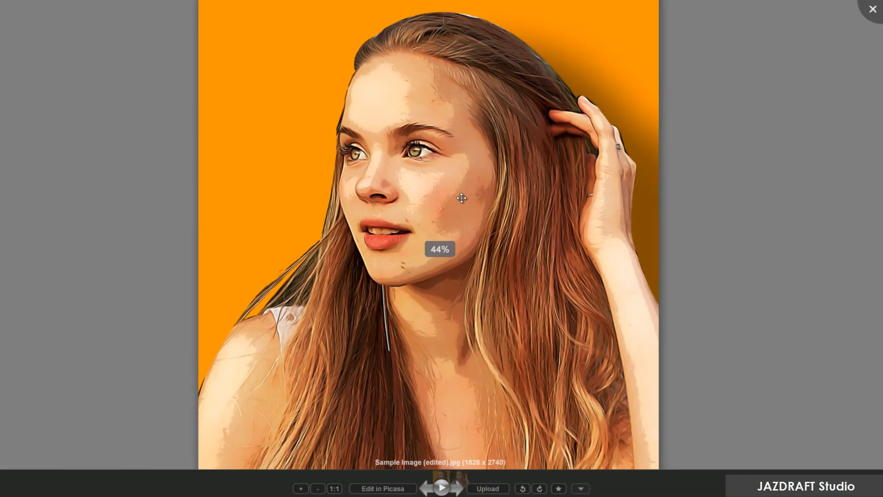
scroll(461, 198, "up", 3)
scroll(462, 198, "down", 2)
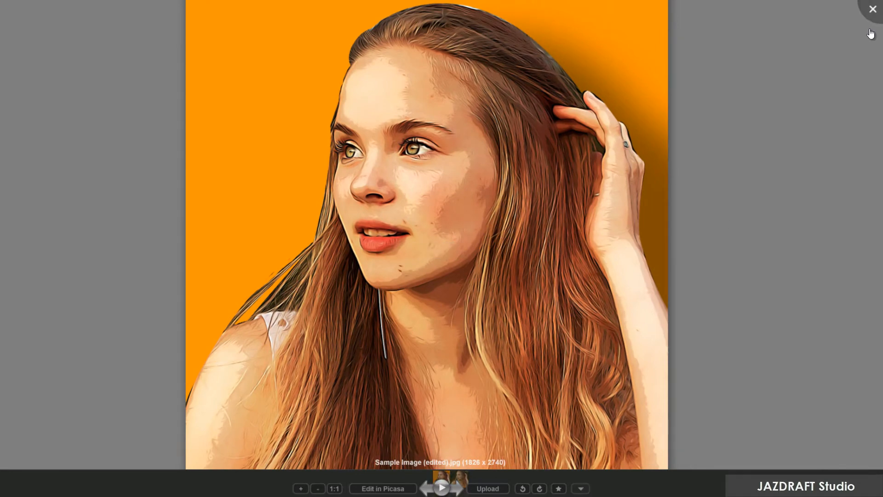
left_click(871, 8)
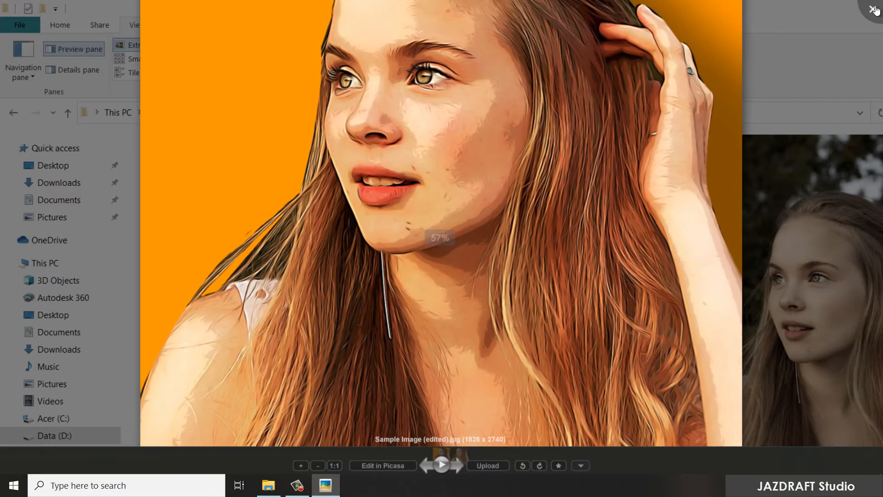
left_click(873, 9)
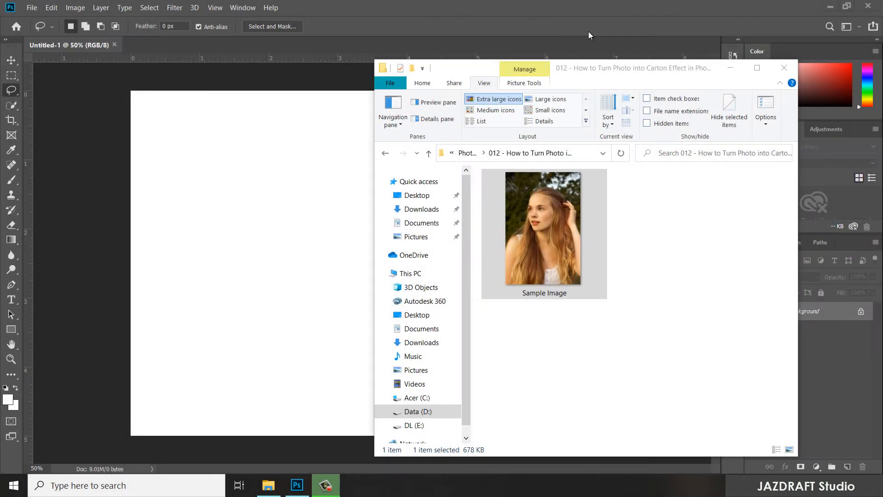
- Open the Sample Image photo as a separate document in Photoshop and fit it to the view
left_click_drag(545, 207, 173, 46)
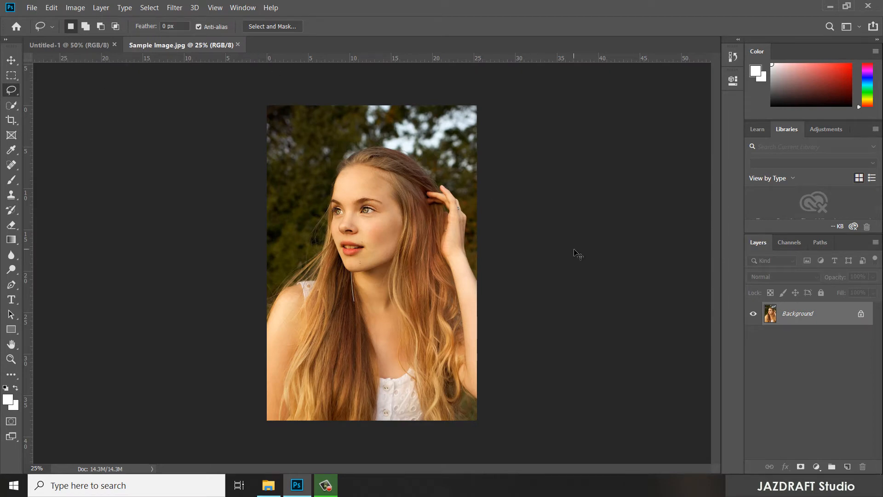
key("ctrl+0")
key("ctrl+0")
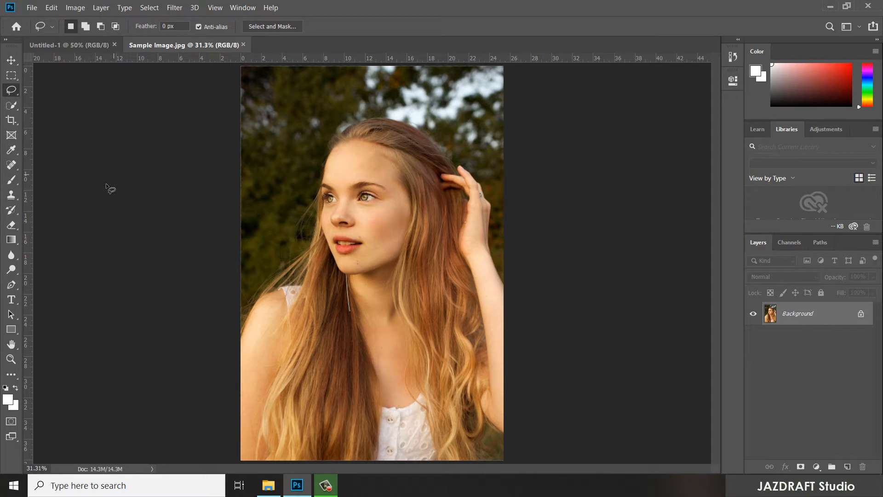
- Start a Pen tool path at the photo's left edge and curve it over the shoulder to the hair beside the cheek
left_click(11, 286)
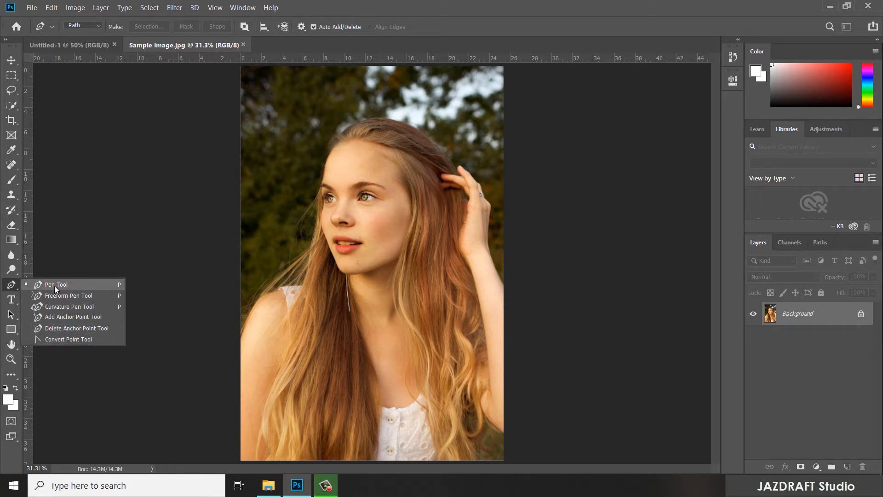
left_click(54, 286)
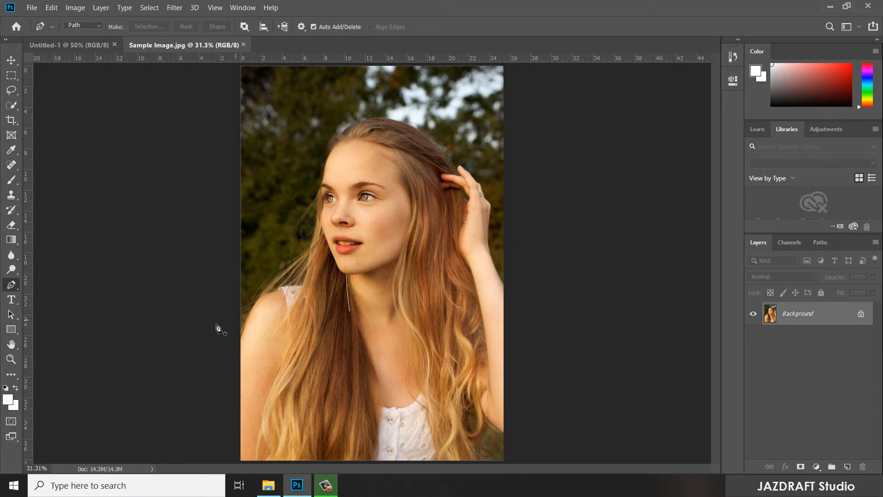
left_click(240, 337)
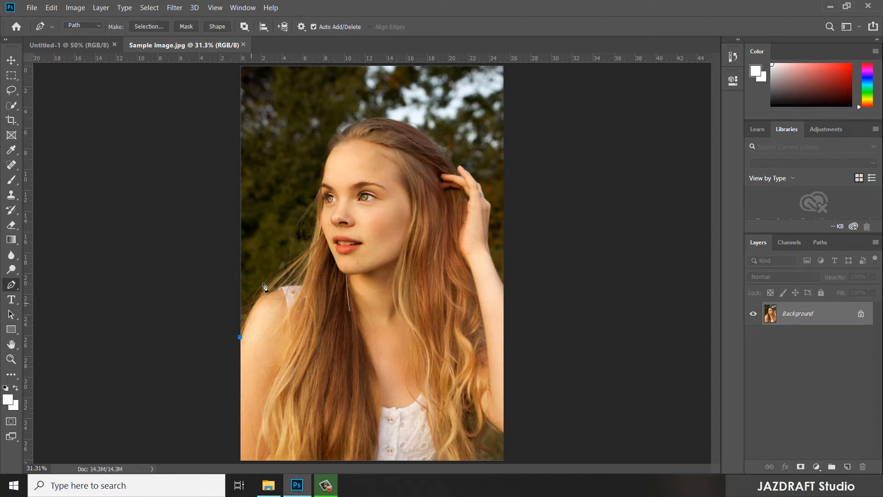
left_click(310, 248)
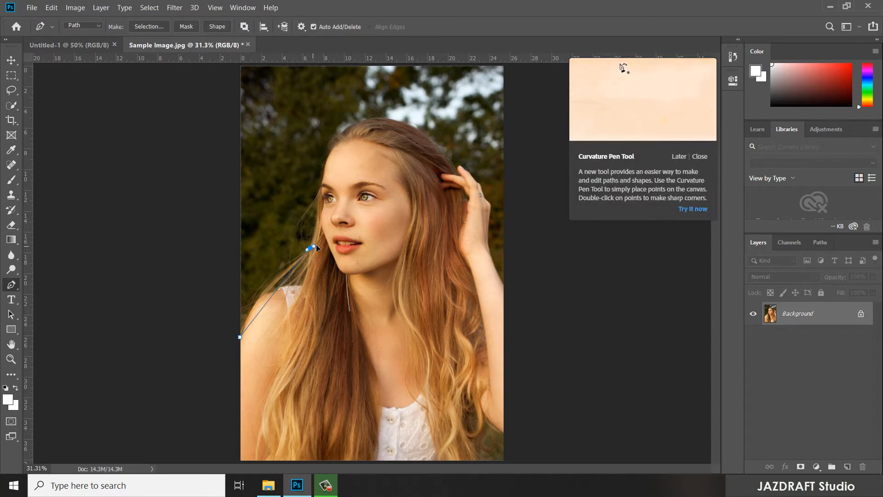
left_click_drag(317, 247, 359, 218)
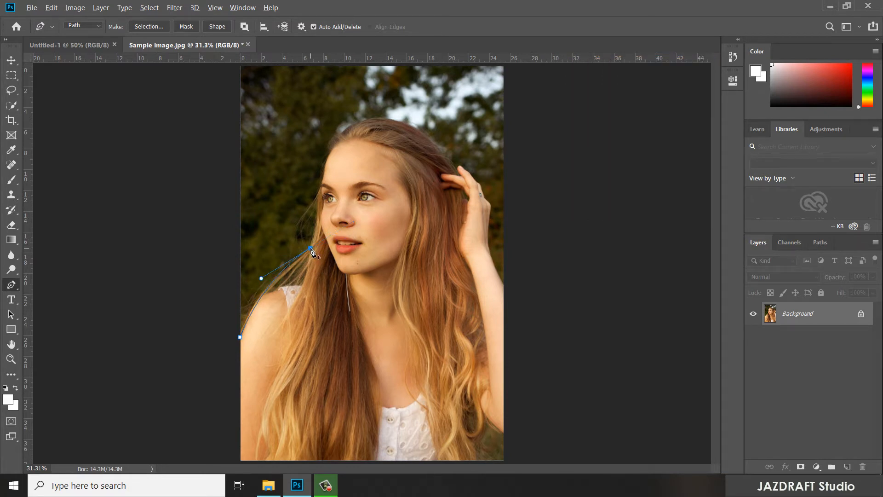
- Continue the path up along the face and forehead and over the crown of the hair to the raised fingers
left_click(319, 185)
left_click(324, 171)
left_click(330, 151)
left_click(351, 125)
left_click_drag(373, 120, 377, 116)
left_click_drag(457, 167, 512, 239)
- Trace the path around the raised fingers and down the hand and forearm to the photo's right edge
mouse_move(402, 96)
left_mouse_down()
mouse_move(391, 103)
mouse_move(391, 202)
mouse_move(394, 103)
mouse_move(411, 101)
mouse_move(405, 92)
left_mouse_up()
left_click_drag(469, 172, 472, 175)
scroll(499, 221, "up", 3)
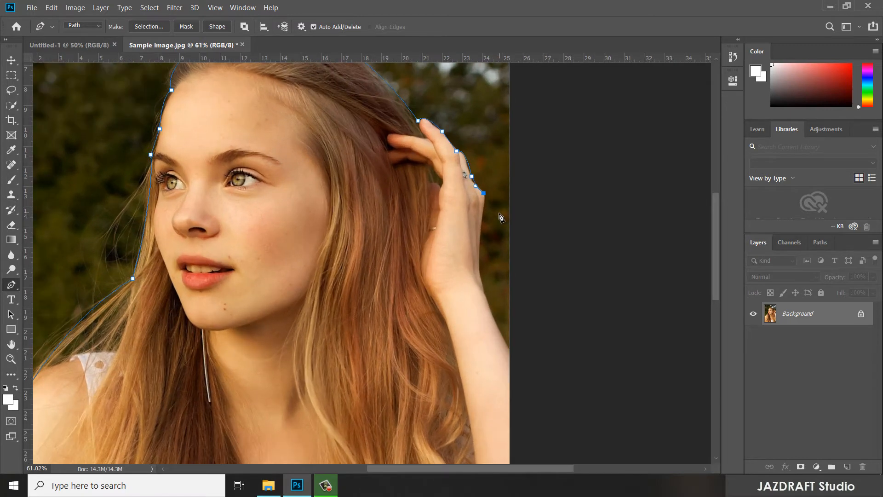
scroll(499, 217, "up", 3)
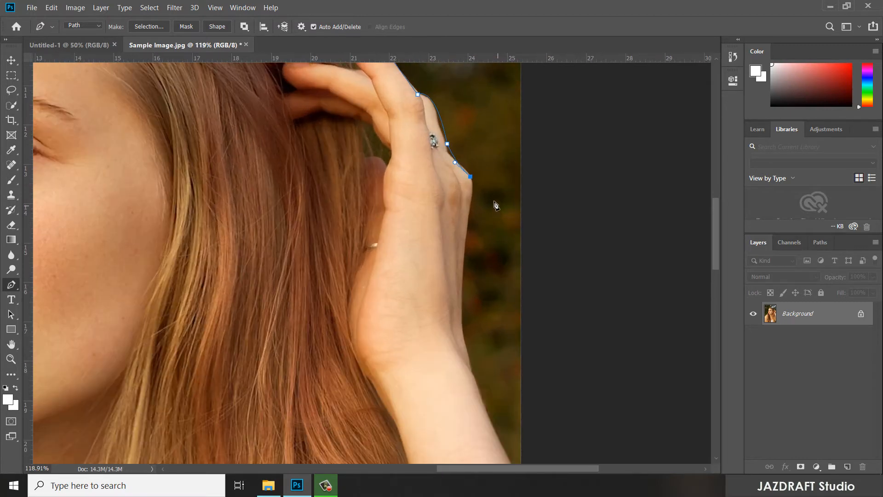
left_click(472, 197)
left_click_drag(463, 340, 473, 380)
scroll(497, 364, "down", 3)
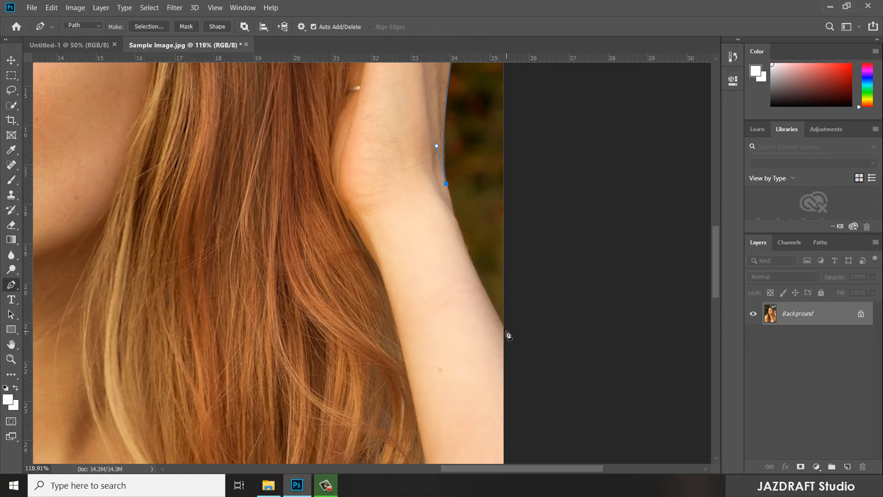
left_click_drag(506, 331, 532, 373)
scroll(524, 351, "down", 6)
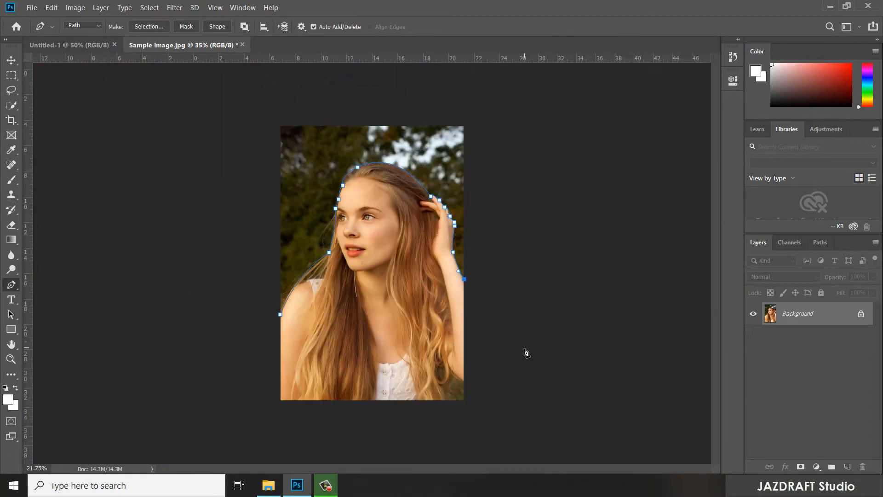
scroll(472, 283, "up", 3)
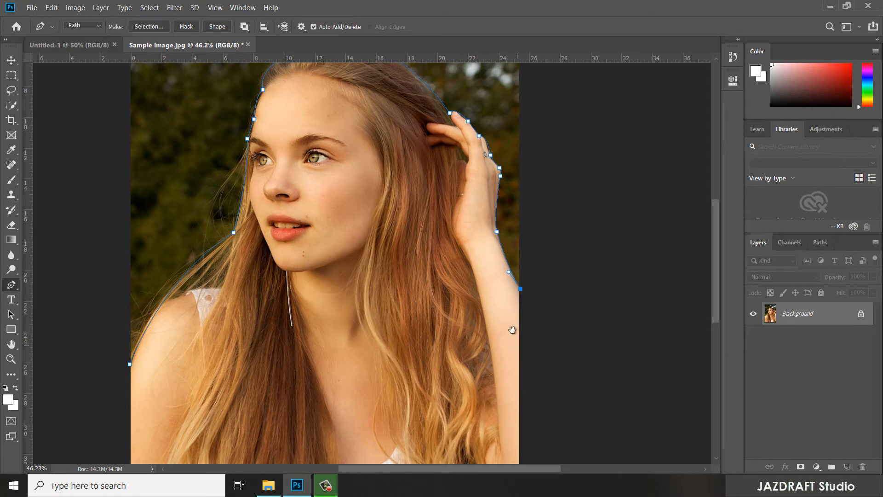
left_click_drag(512, 329, 493, 207)
left_click_drag(522, 432, 357, 457)
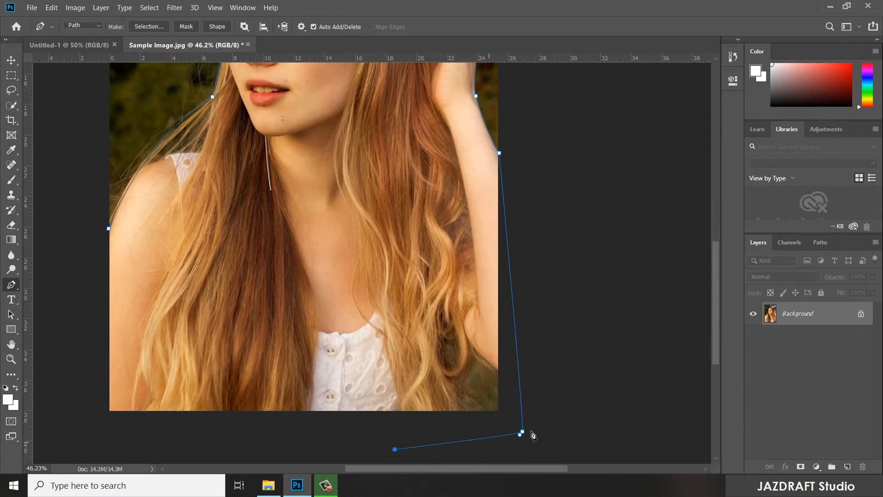
key("ctrl+z")
key("ctrl+z")
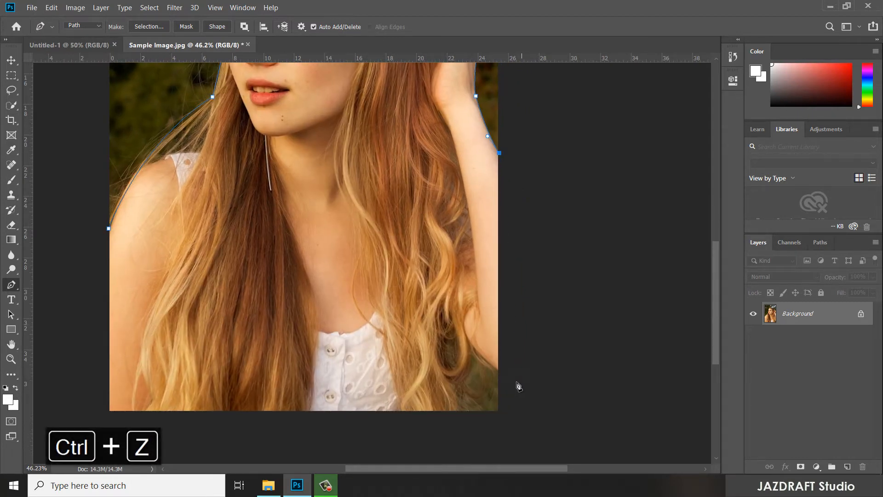
- Run the path down the right edge, around the background gap below the elbow, and outside the bottom and left edges to close it
left_click(500, 373)
left_click_drag(471, 351, 468, 338)
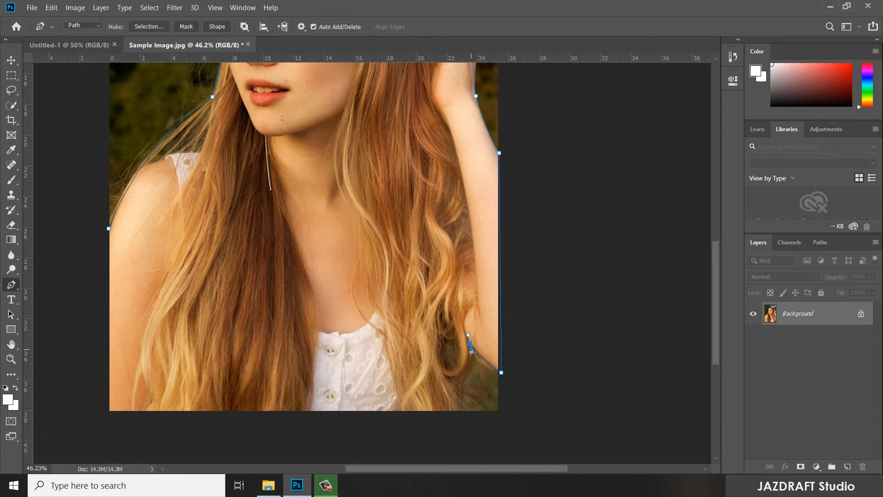
left_click(466, 381, "alt")
left_click_drag(446, 434, 441, 434)
left_click(99, 428)
left_click(92, 348)
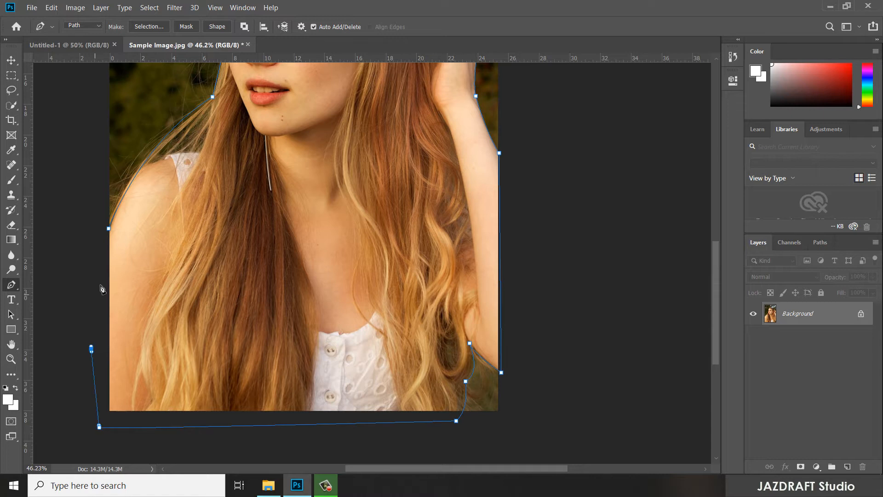
left_click(103, 267)
left_click(109, 230)
- Load the closed work path around the woman as a selection
left_click(822, 242)
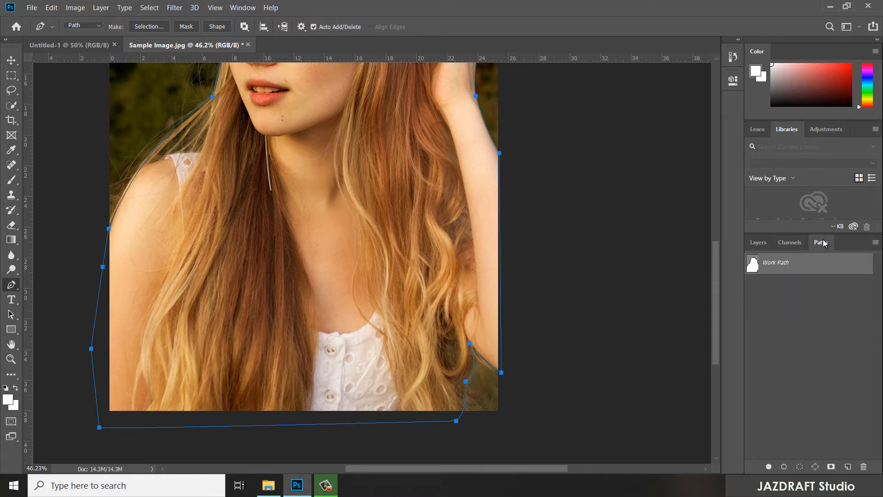
left_click(753, 264, "ctrl")
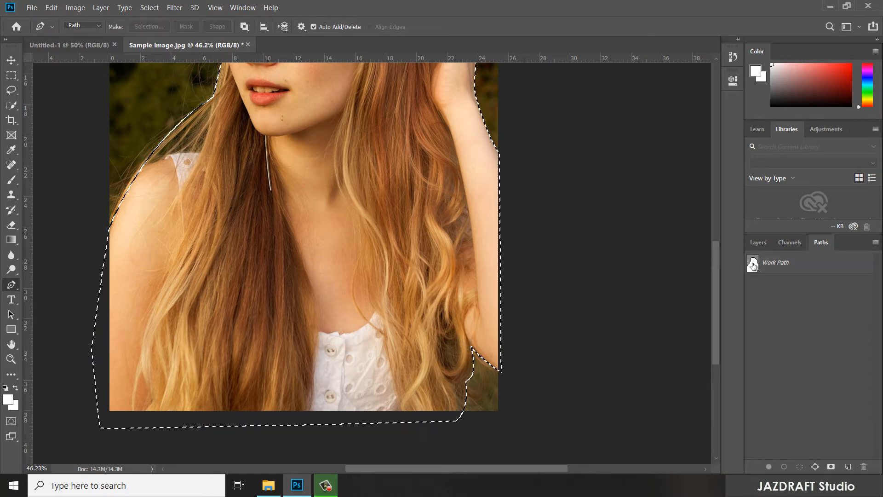
scroll(345, 241, "up", 5)
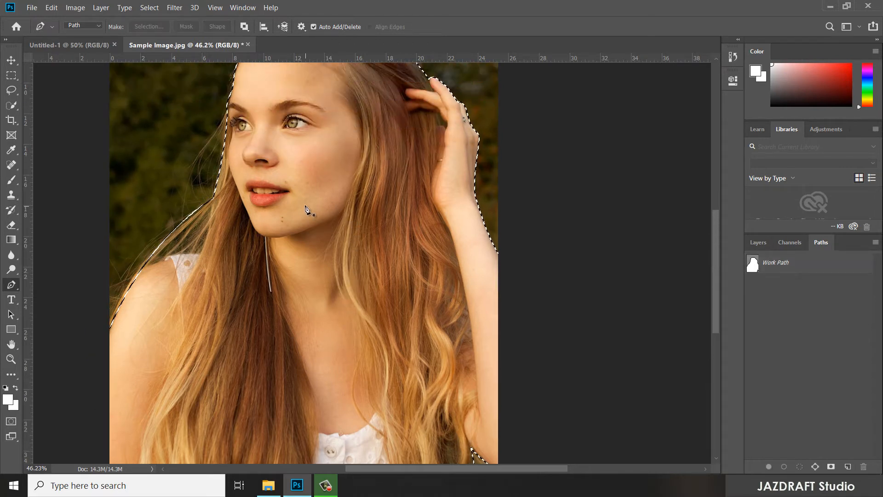
scroll(307, 213, "down", 3)
scroll(523, 225, "up", 1)
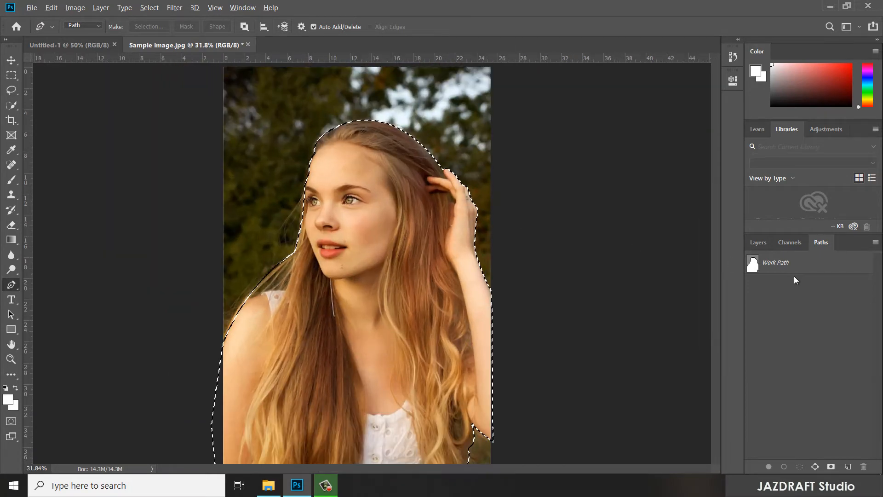
- Copy the selected woman from the Background to a new layer and hide the Background layer
left_click(759, 243)
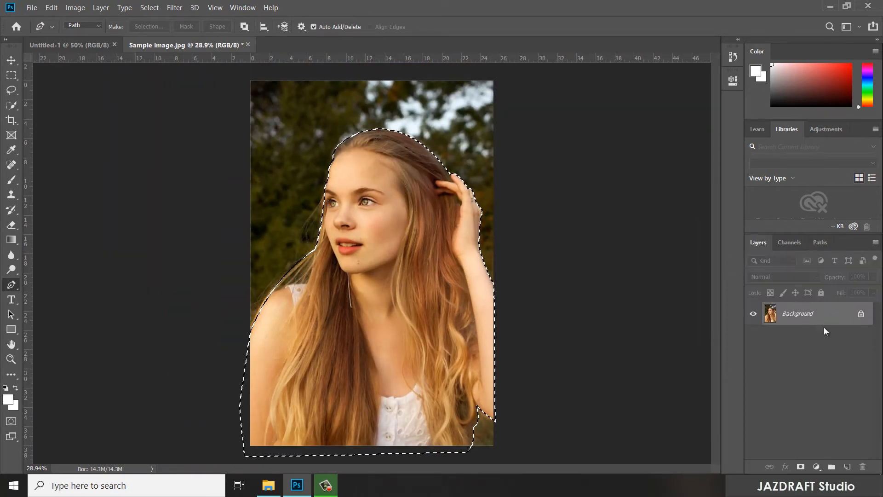
key("ctrl+j")
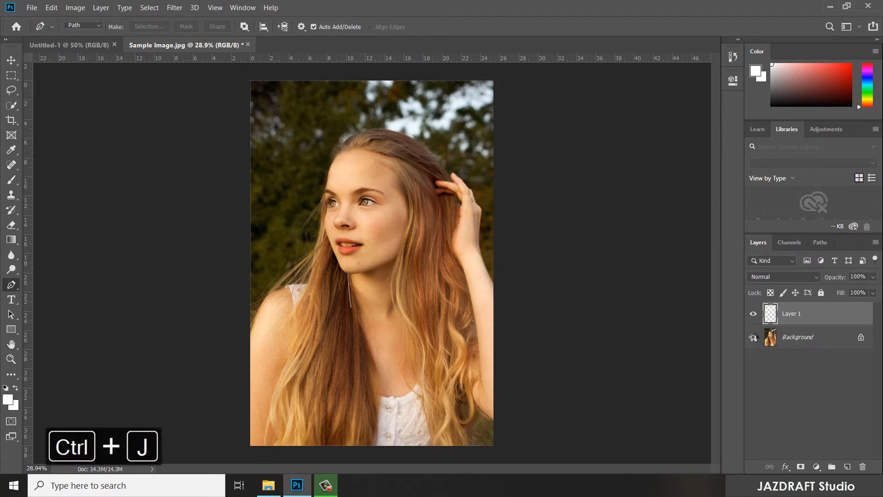
left_click(753, 338)
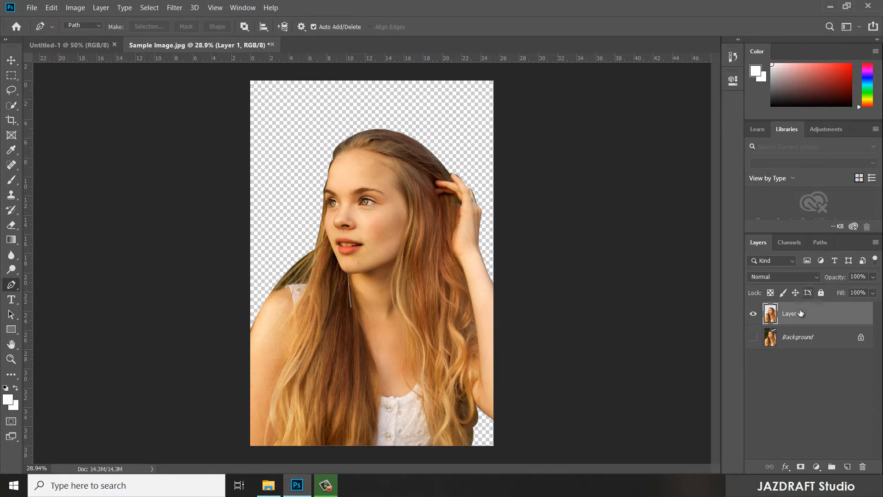
- Erase the dark background fringe along the woman's forehead and hairline on Layer 1 with the Eraser
scroll(294, 240, "up", 5)
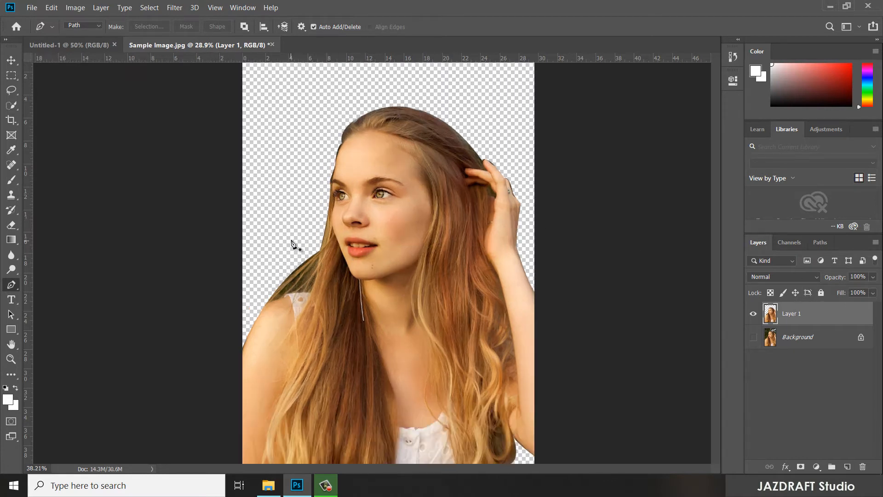
scroll(322, 202, "up", 3)
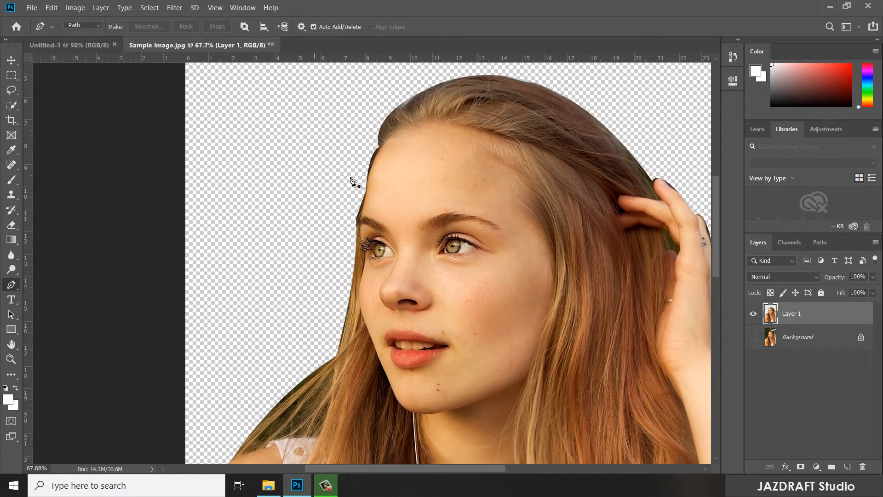
scroll(384, 159, "up", 2)
scroll(386, 158, "up", 2)
scroll(369, 180, "up", 2)
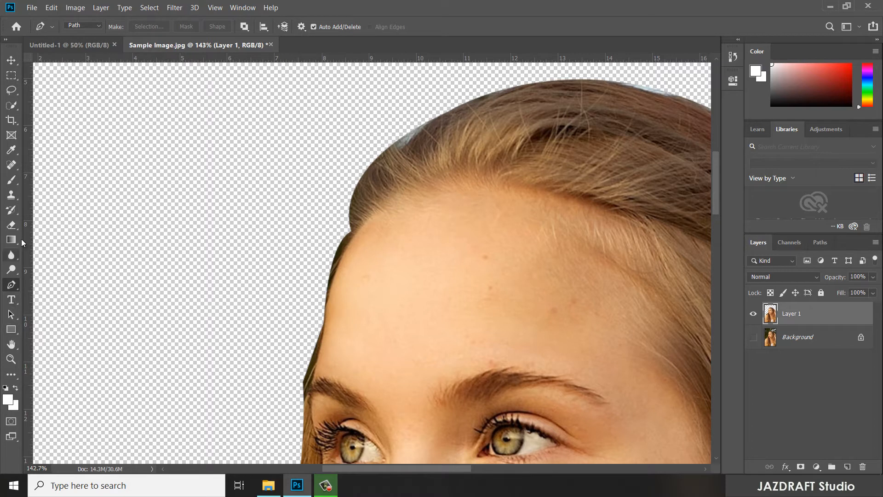
left_click(12, 225)
left_click(53, 227)
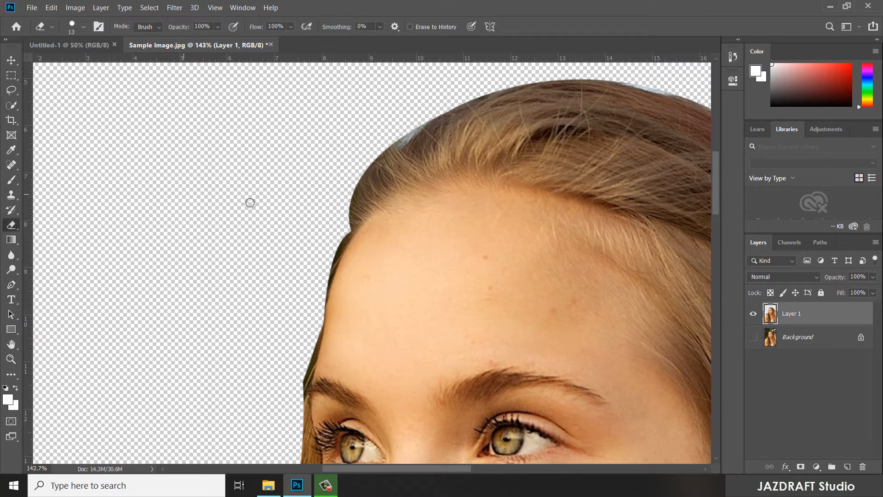
left_click_drag(343, 241, 322, 305)
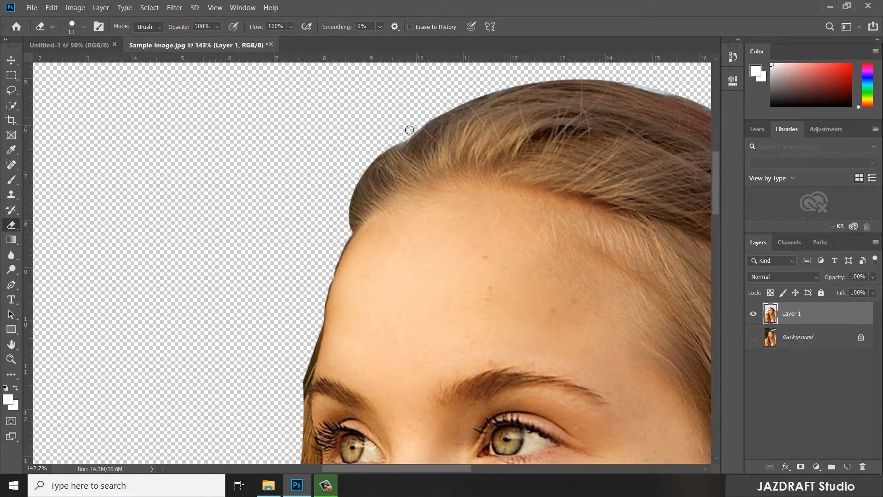
scroll(403, 136, "down", 6)
left_click_drag(438, 183, 441, 65)
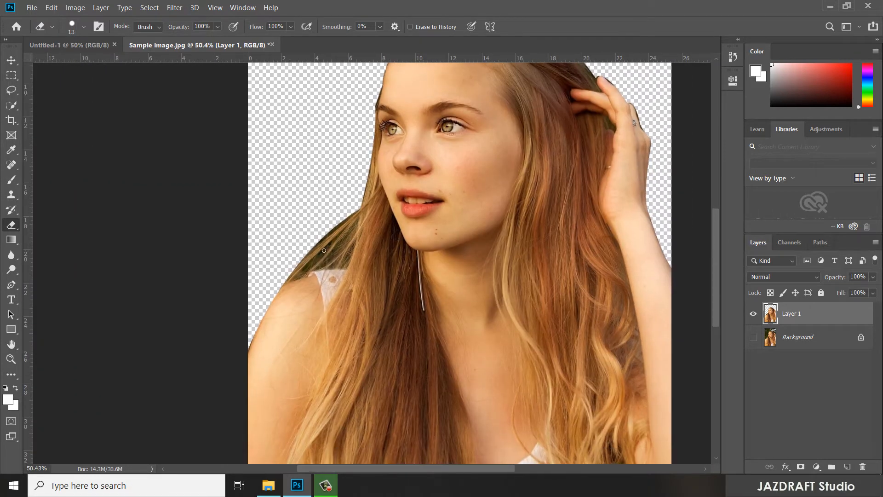
scroll(322, 255, "up", 5)
left_click_drag(275, 294, 329, 239)
key("z")
key("ctrl+z")
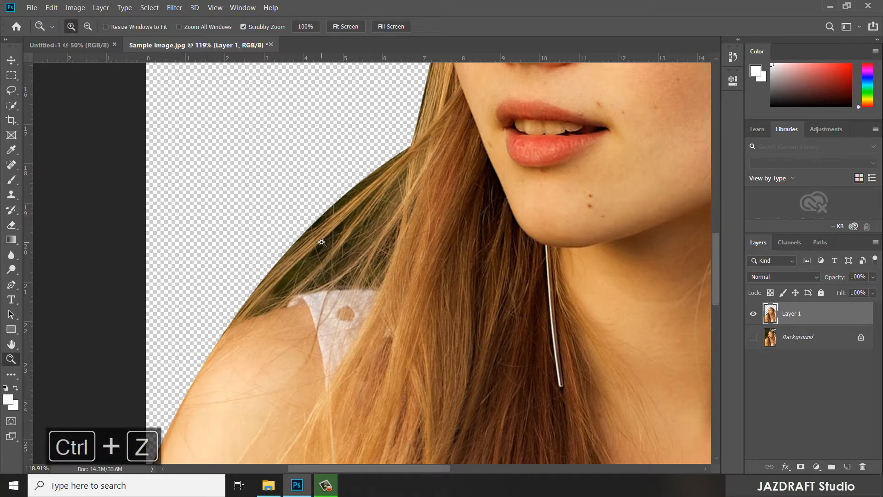
- Trace a closed Pen path around the dark background gap between the loose hair strand and the shoulder
key("p")
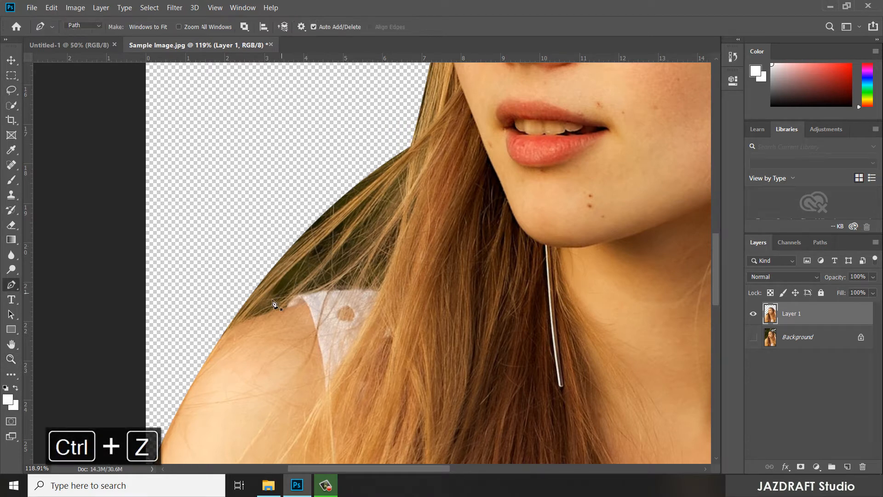
left_click(246, 316)
left_click_drag(384, 181, 406, 171)
left_click(384, 182, "alt")
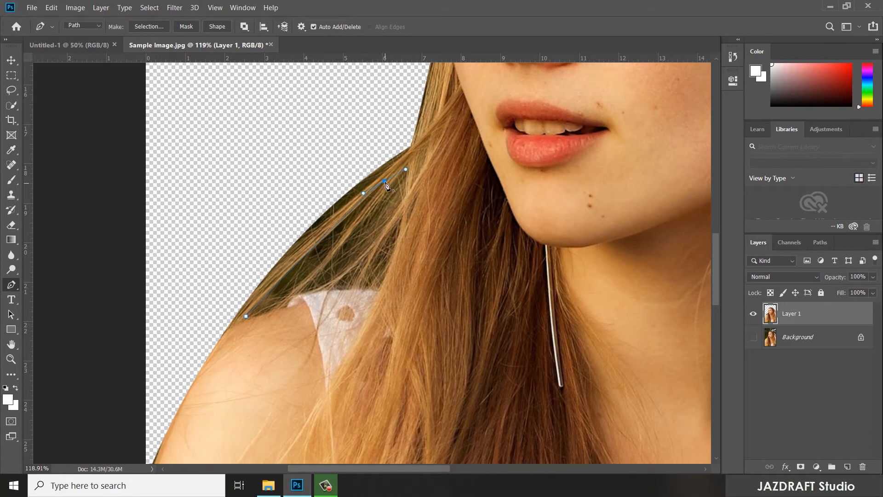
left_click_drag(285, 296, 252, 317)
left_click(286, 296, "alt")
left_click(273, 309)
left_click(246, 317)
- Load the gap path as a selection, delete that area from Layer 1, and deselect
left_click(820, 242)
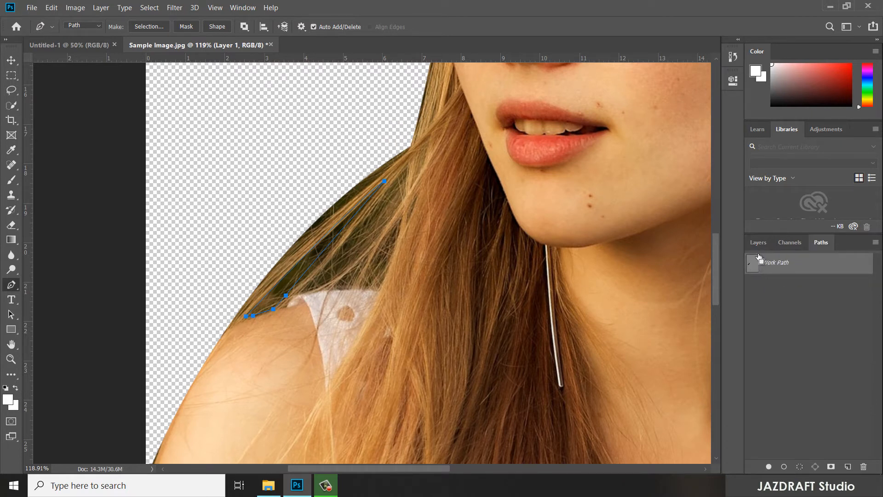
left_click(757, 258, "ctrl")
left_click(758, 242)
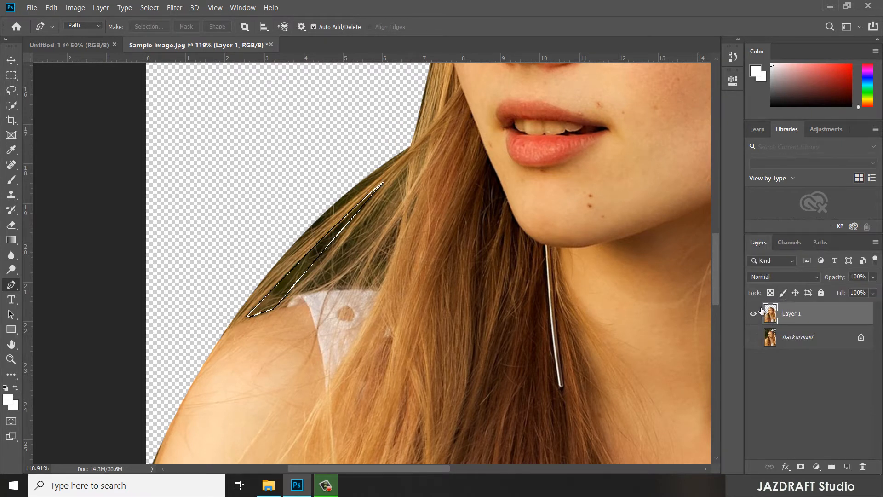
key("ctrl+d")
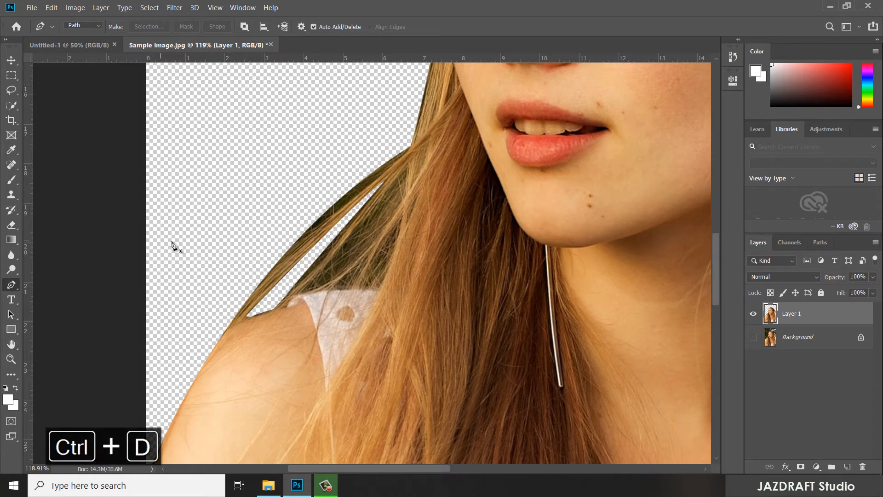
- Erase the dark background remnants along the outer edge of the loose hair strand above the shoulder
left_click(11, 225)
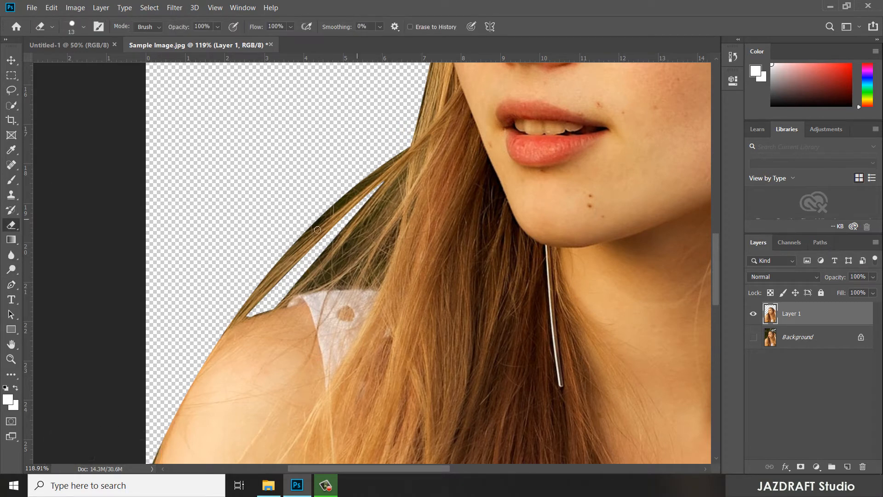
left_click_drag(351, 192, 398, 153)
scroll(405, 230, "down", 10)
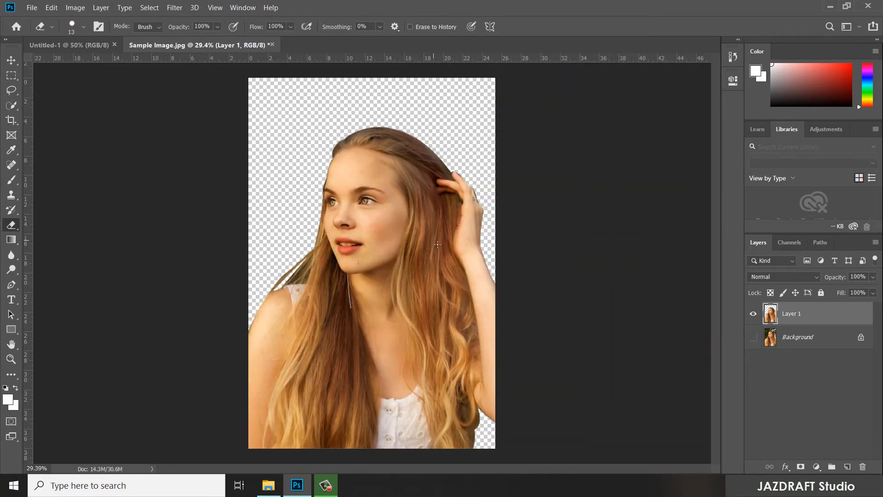
scroll(437, 244, "up", 1)
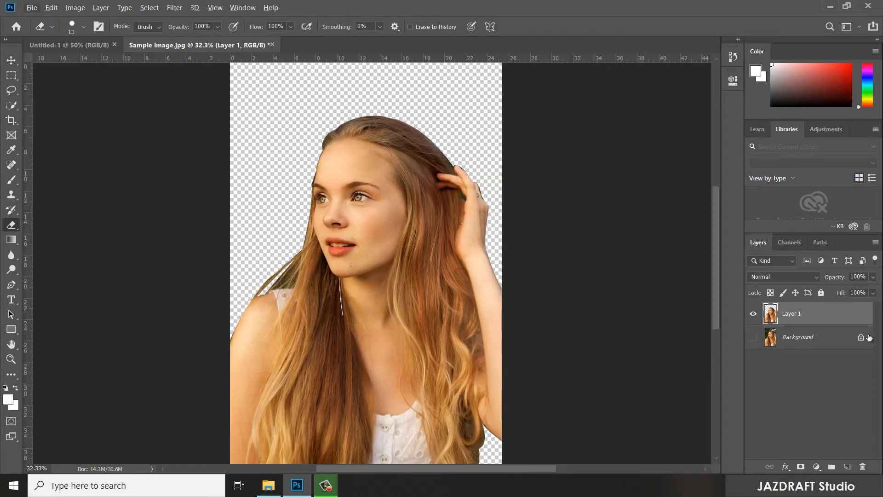
- Create a new layer directly above the Background and apply an orange Color Overlay layer style to it
left_click(815, 337)
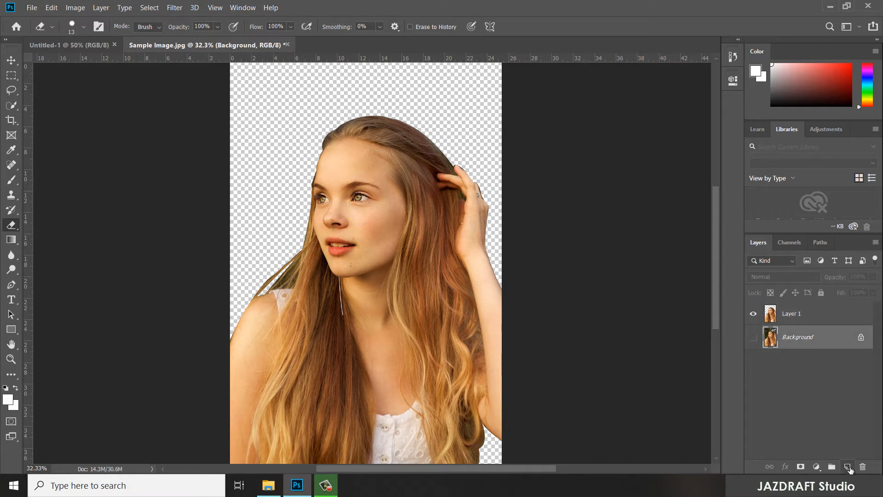
left_click(848, 467)
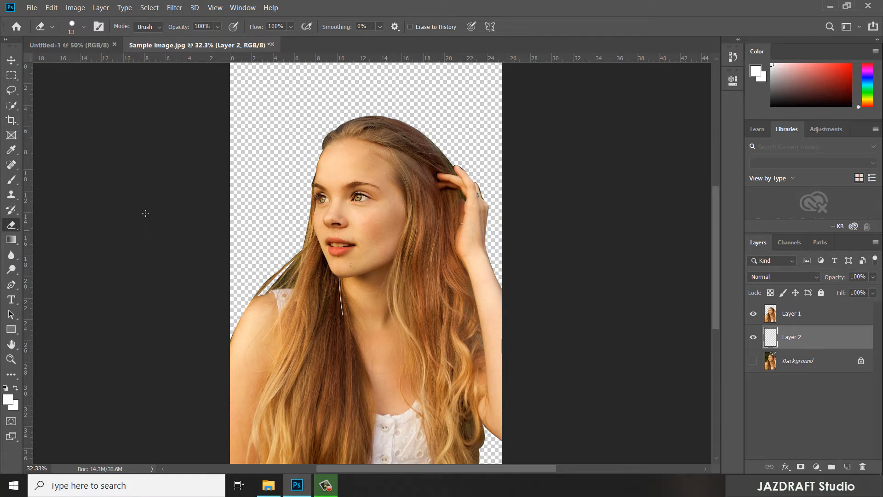
double_click(830, 333)
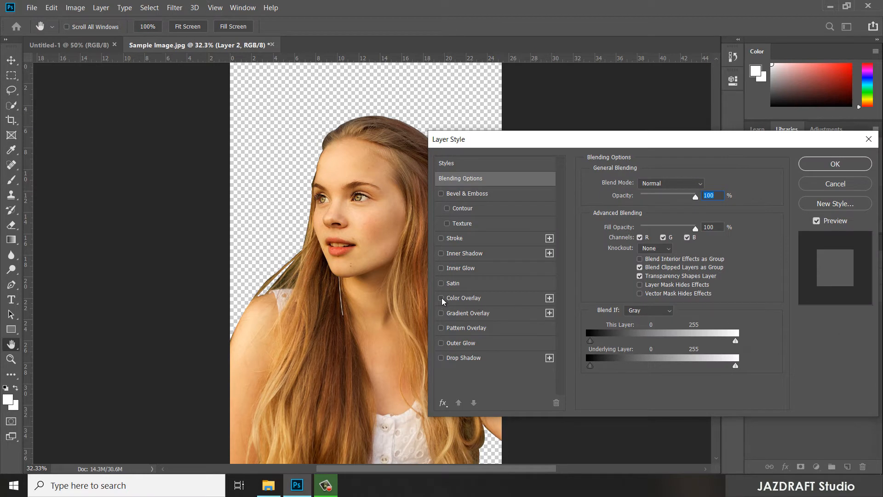
left_click(441, 299)
left_click(493, 297)
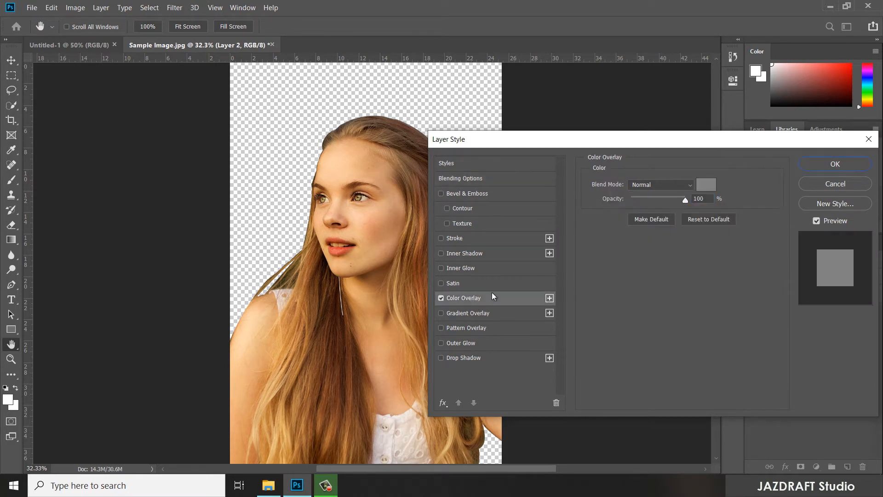
left_click(707, 186)
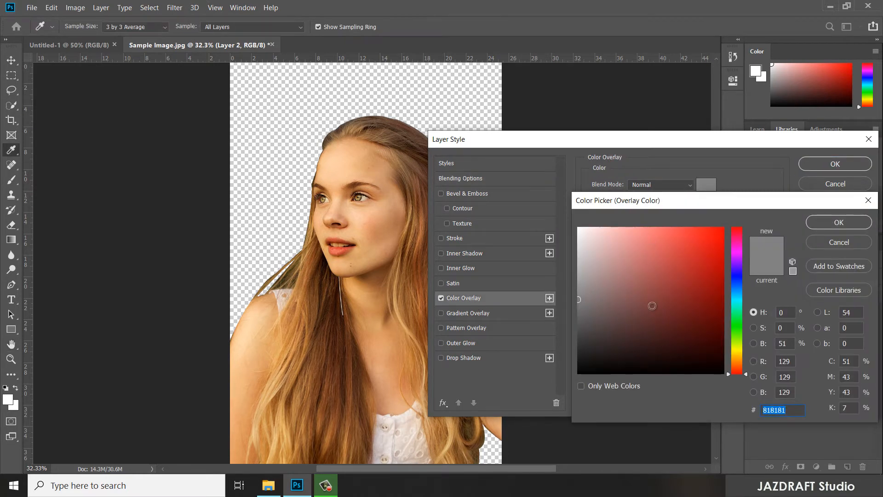
left_click(739, 360)
left_click_drag(719, 240, 745, 205)
left_click(836, 225)
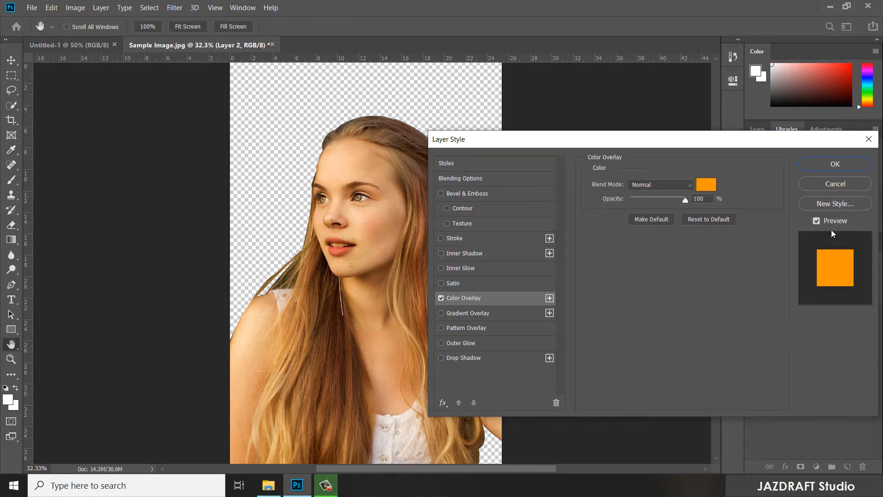
left_click(837, 167)
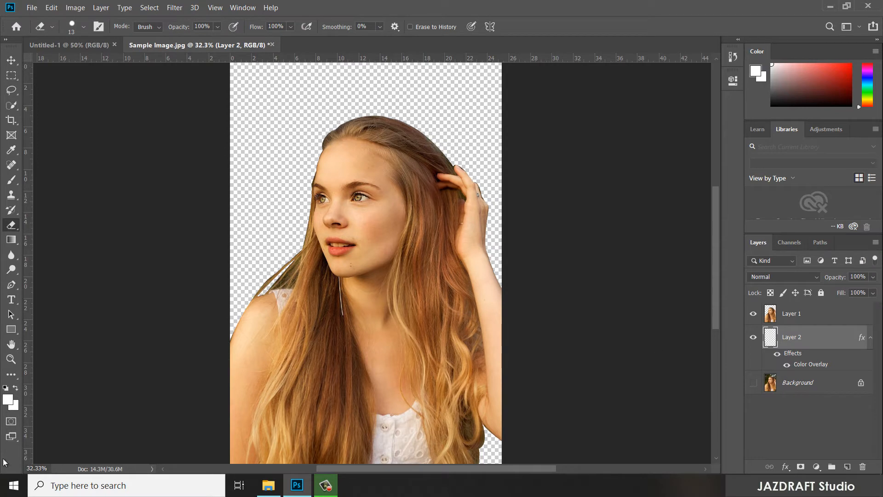
- Set the foreground color to orange ff9600
left_click(7, 399)
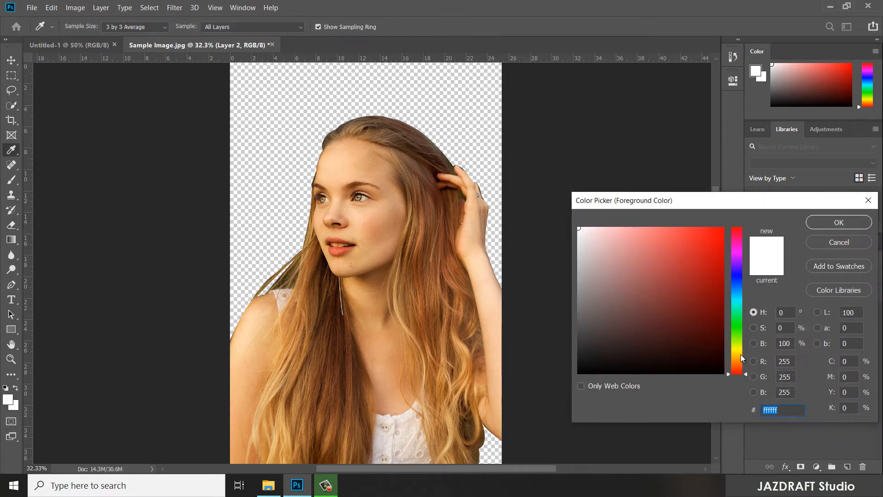
left_click(736, 363)
left_click(702, 247)
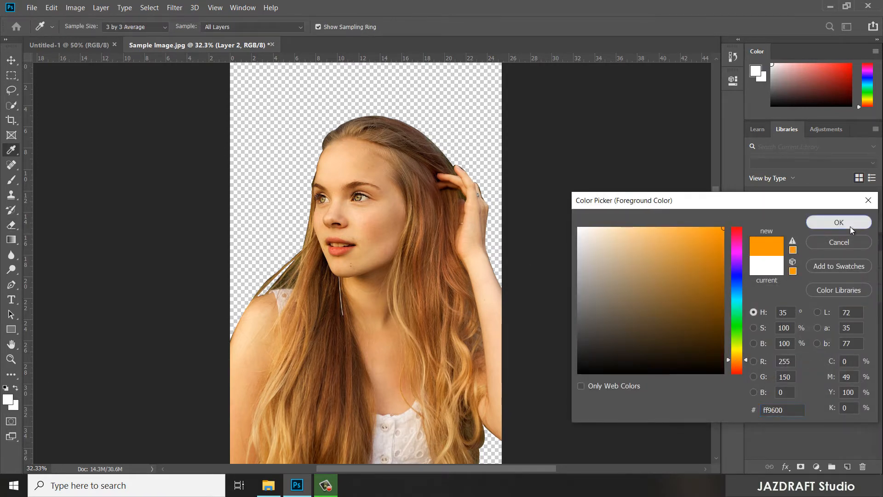
left_click(839, 222)
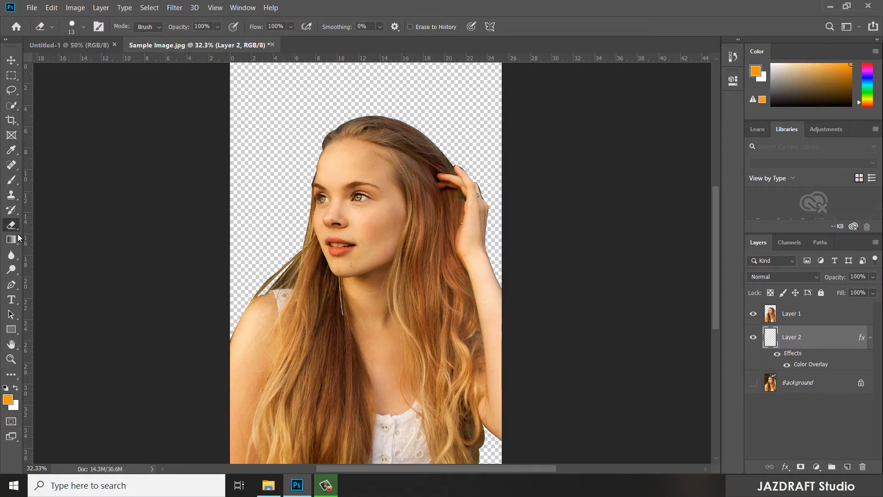
- Fill Layer 2 with the orange foreground color using the Paint Bucket tool
left_click(11, 344)
left_click(12, 239)
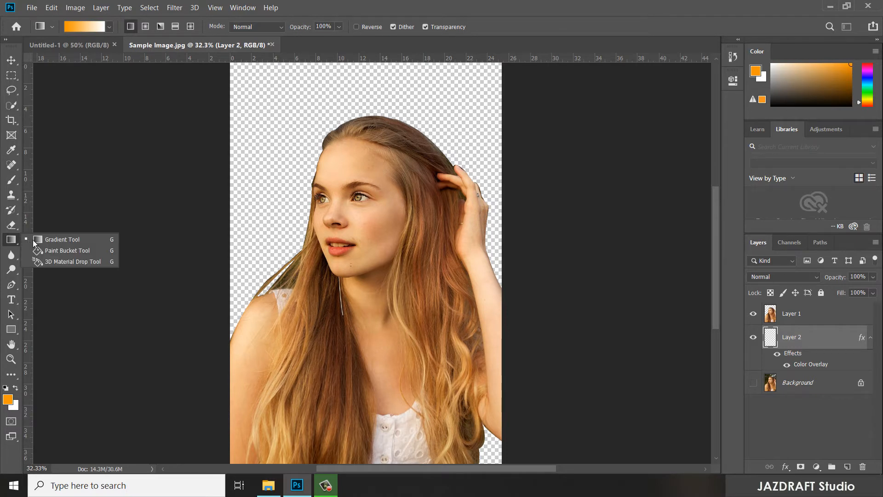
left_click(59, 253)
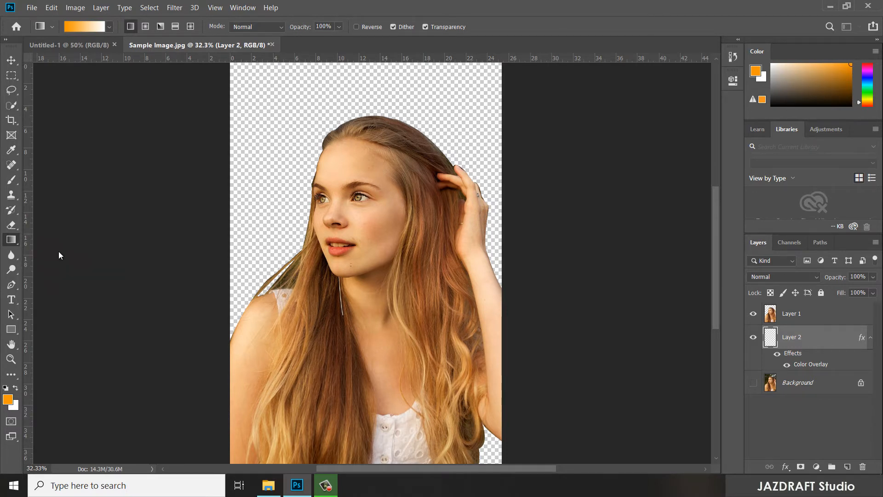
left_click(265, 151)
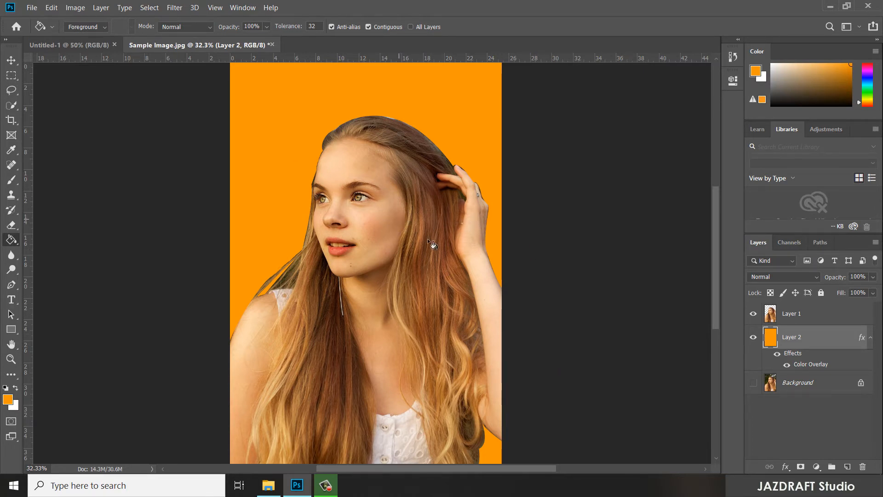
- Convert Layer 1 with the cut-out woman to a Smart Object
left_click(822, 322)
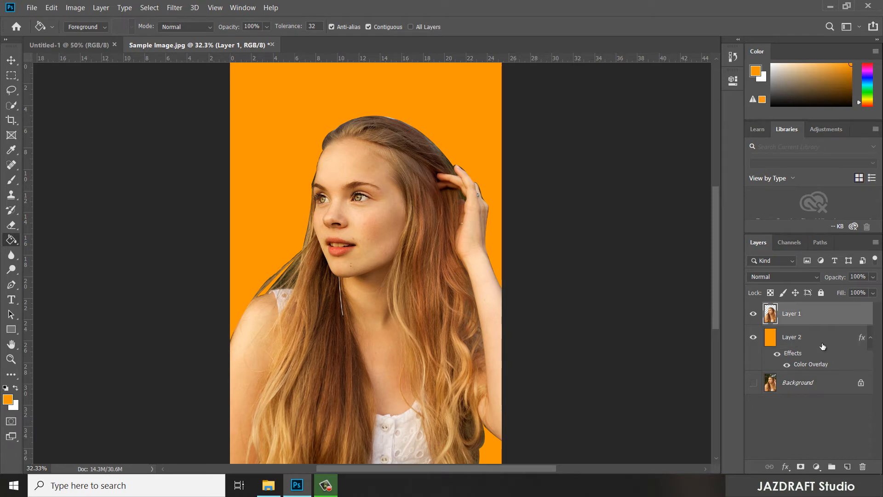
right_click(828, 315)
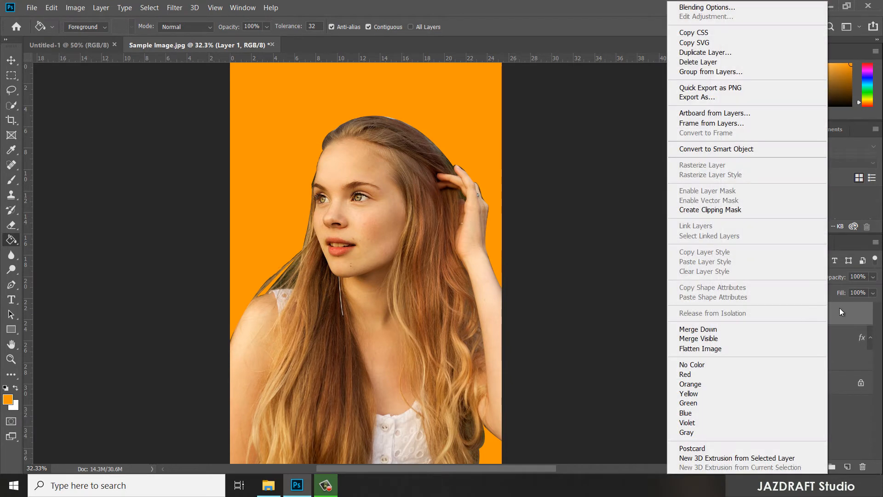
right_click(848, 308)
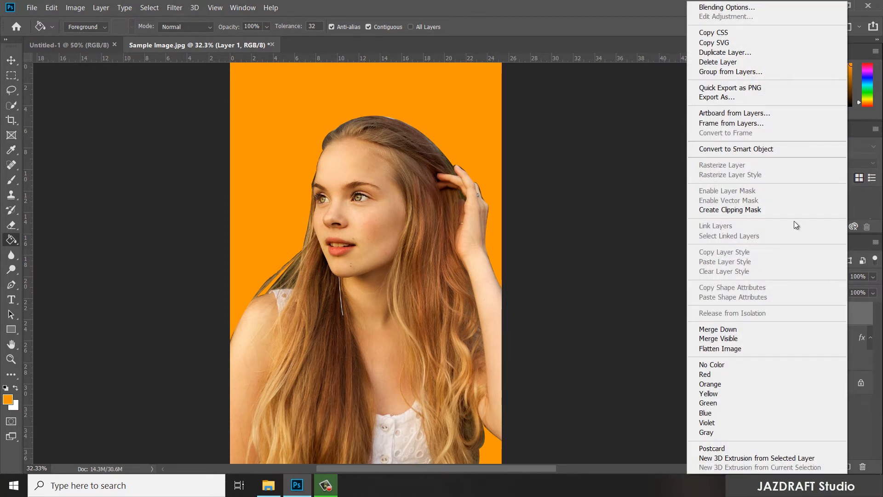
left_click(729, 149)
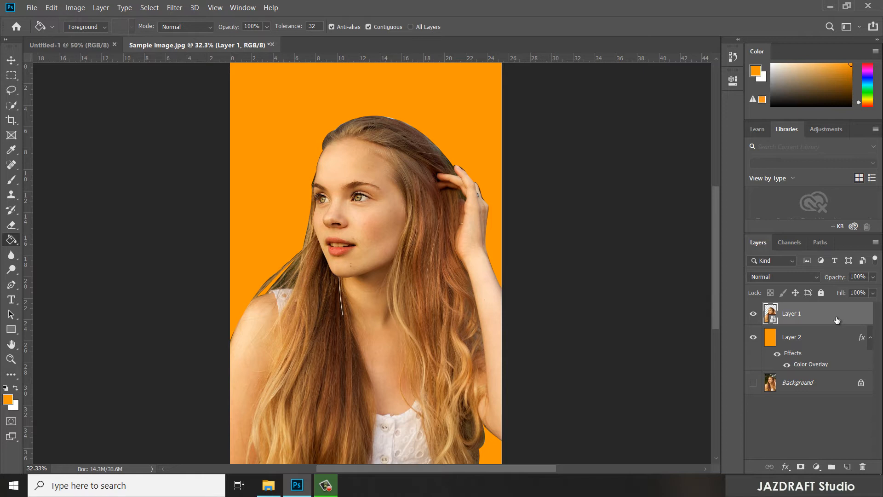
- Duplicate the Layer 1 Smart Object twice
key("ctrl+j")
key("ctrl+j")
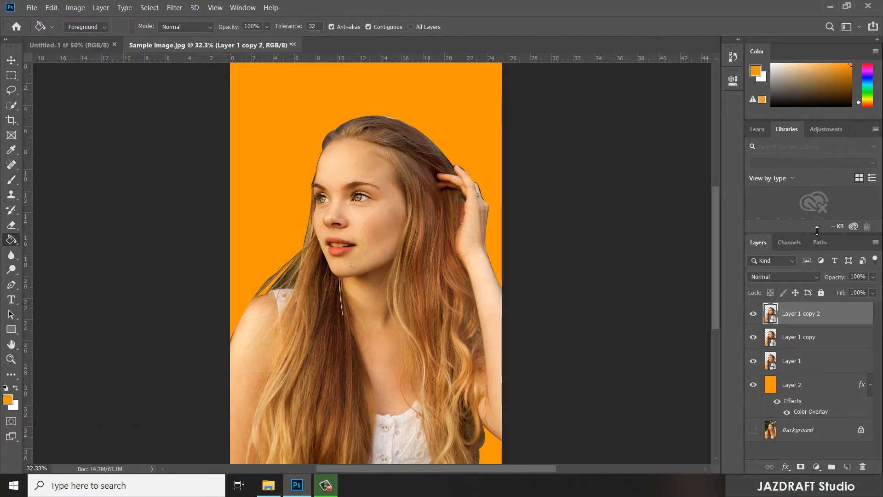
left_click_drag(817, 234, 816, 218)
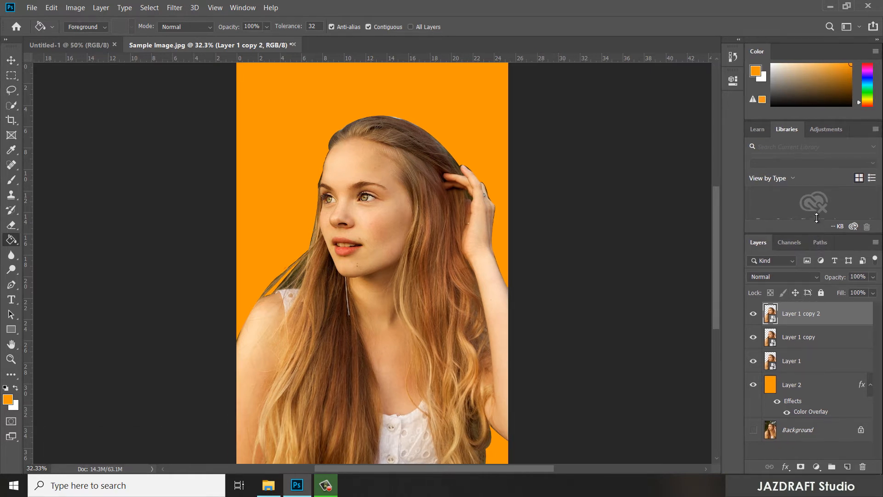
- Rename Layer 1 as EFFECT and Layer 1 copy as OUTLINES
double_click(792, 362)
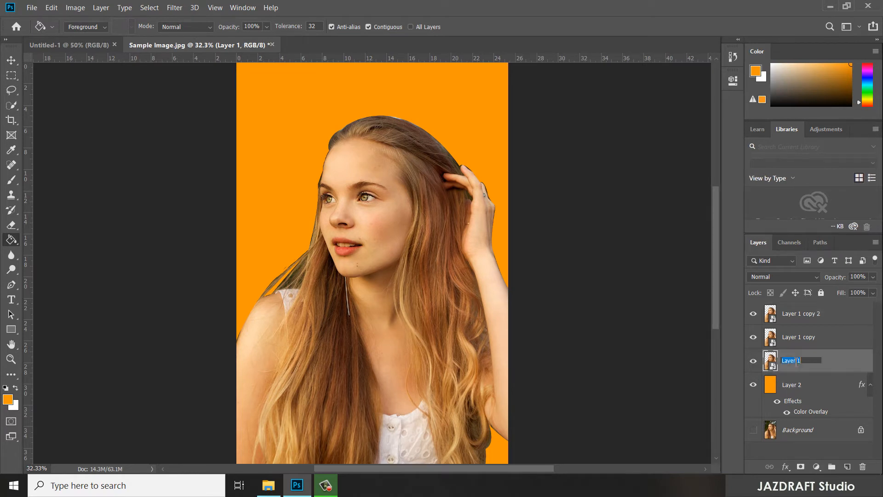
type("EFFECT")
key("Return")
left_click(800, 339)
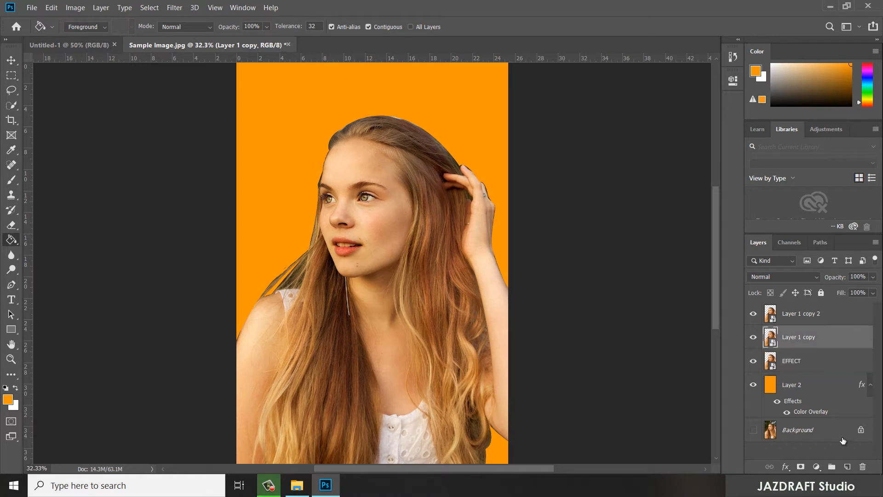
double_click(800, 339)
type("OUTLINES")
key("Return")
- Rename Layer 1 copy 2 as HIGH PASS
double_click(803, 314)
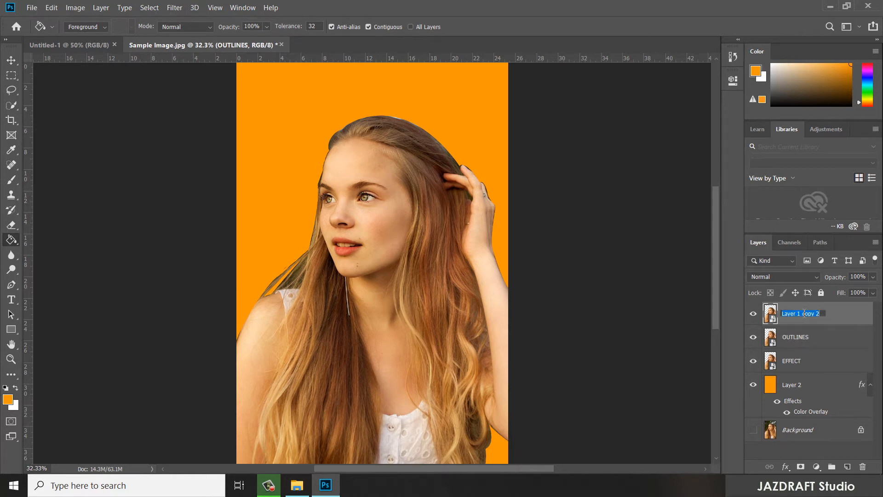
type("HIGH PASS")
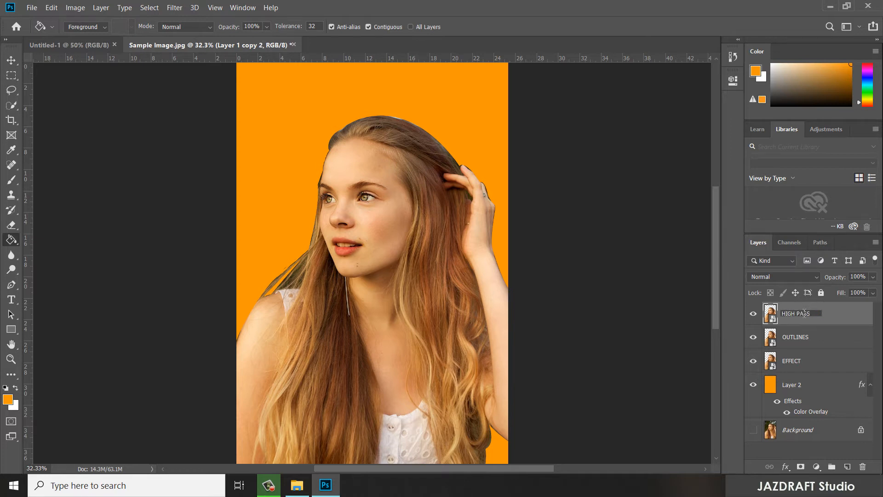
key("Return")
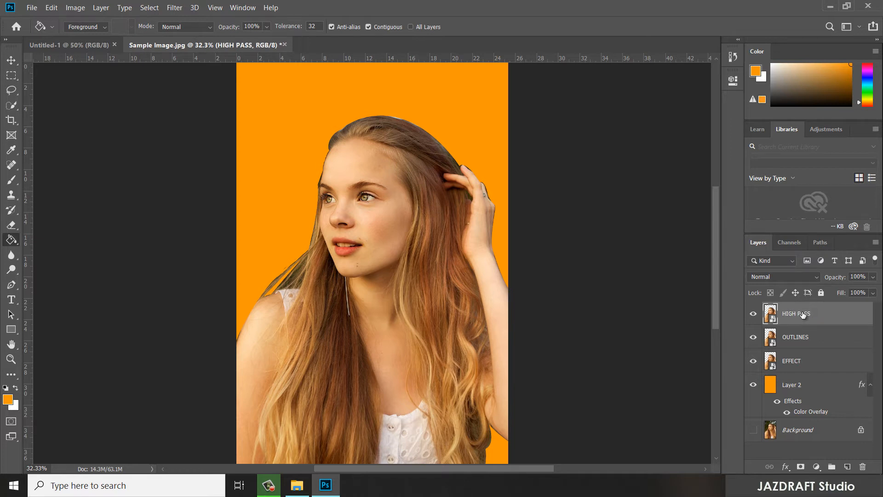
- Choose the Artistic Poster Edges filter from the Filter Gallery for the EFFECT layer
left_click(828, 365)
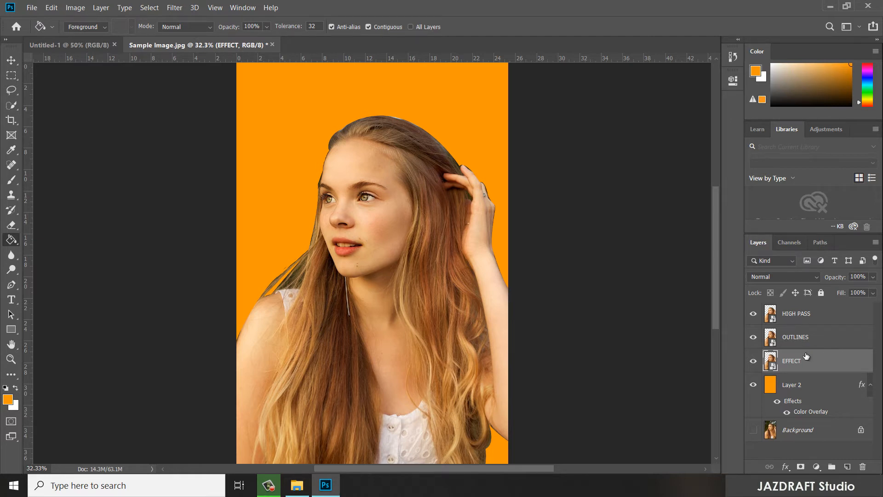
left_click(180, 9)
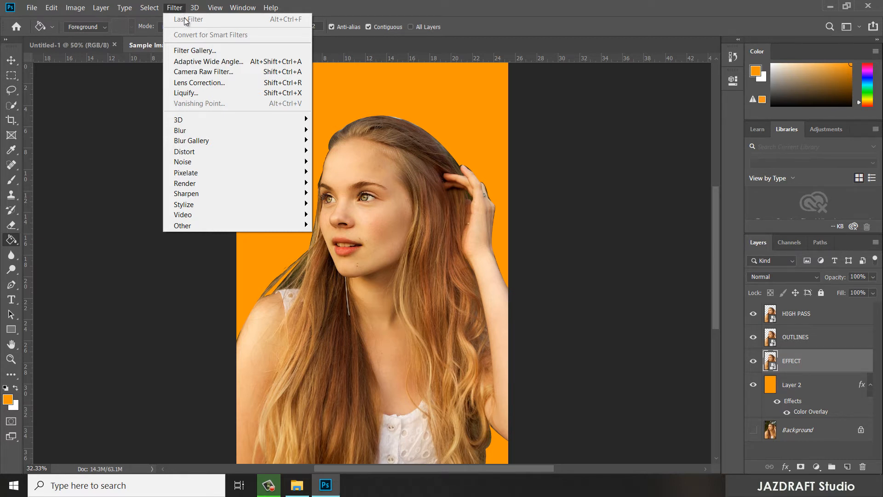
left_click(208, 51)
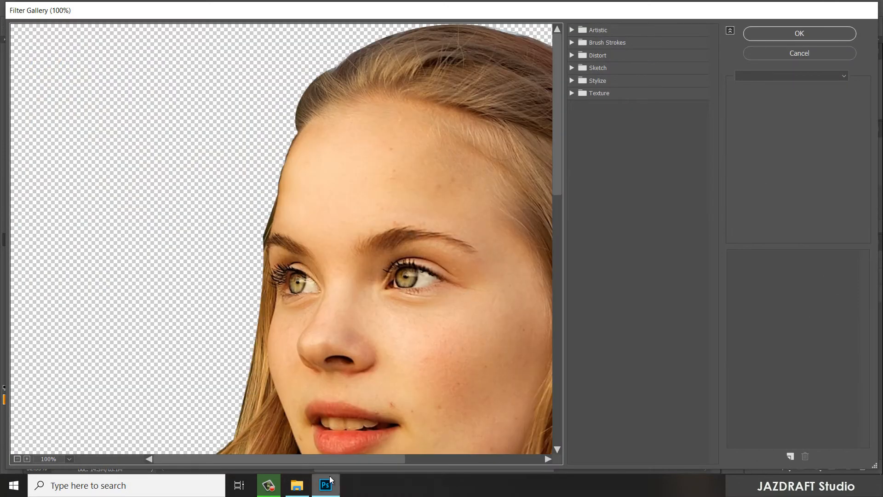
left_click_drag(343, 458, 423, 459)
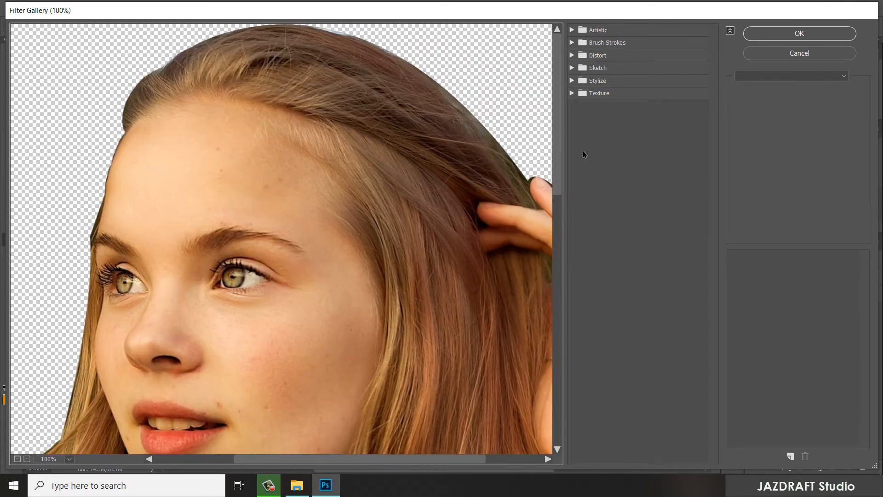
left_click(574, 31)
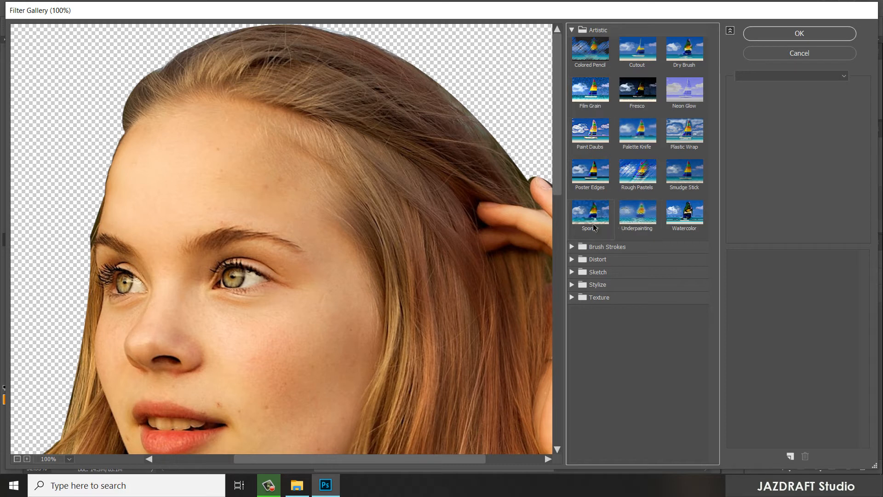
left_click(594, 175)
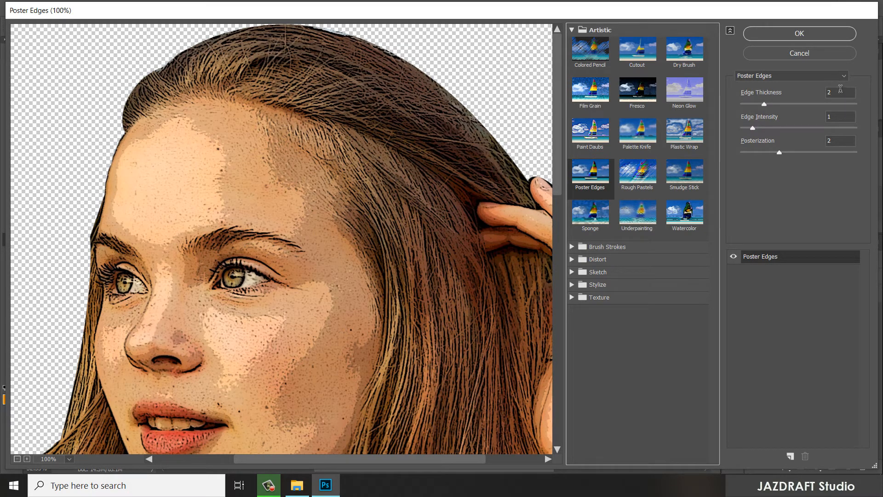
- Set the Poster Edges Edge Thickness and Edge Intensity to 0 and apply the filter
left_click(812, 92)
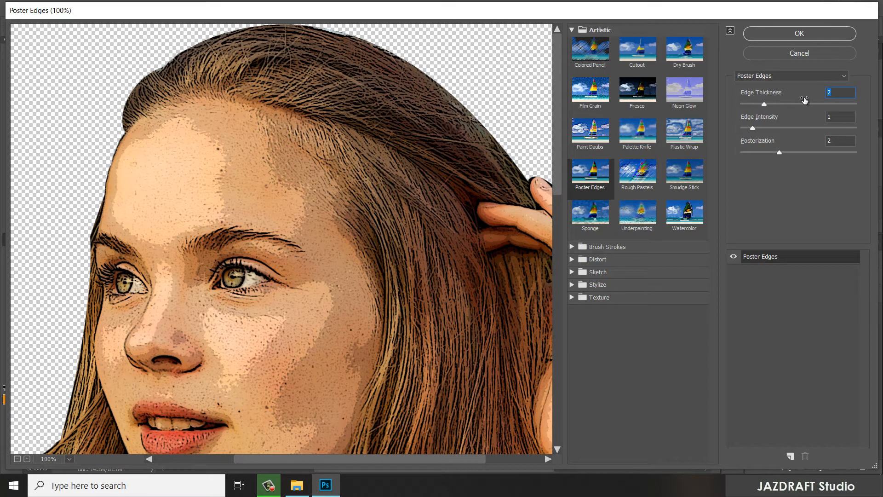
type("0")
left_click(829, 116)
left_click_drag(829, 115, 814, 117)
type("0")
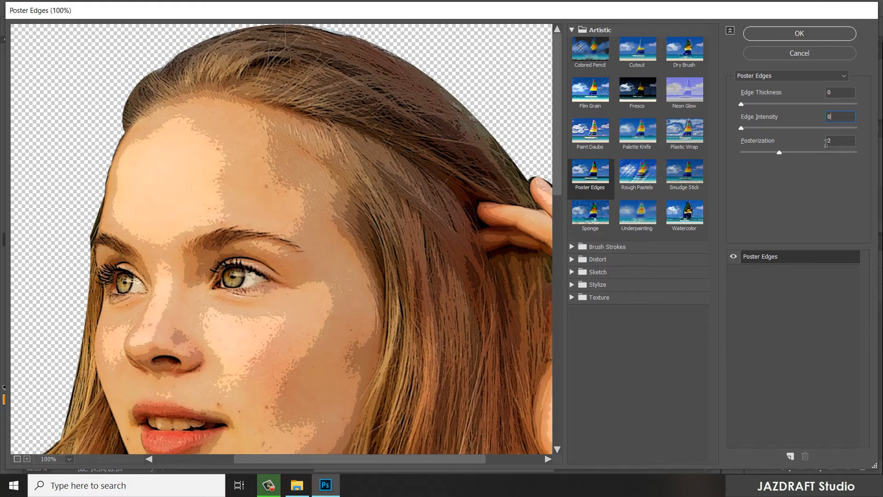
left_click(798, 34)
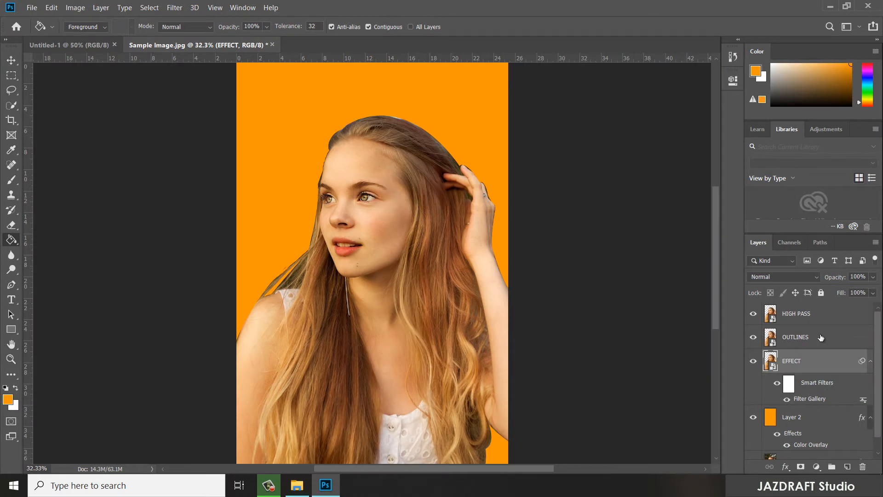
- Hide the OUTLINES and HIGH PASS layers
left_click(823, 337)
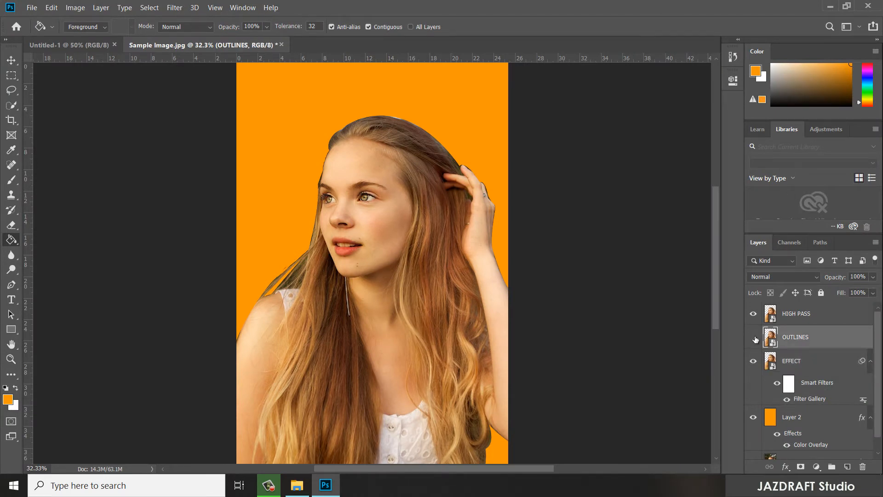
left_click(753, 337)
left_click(753, 313)
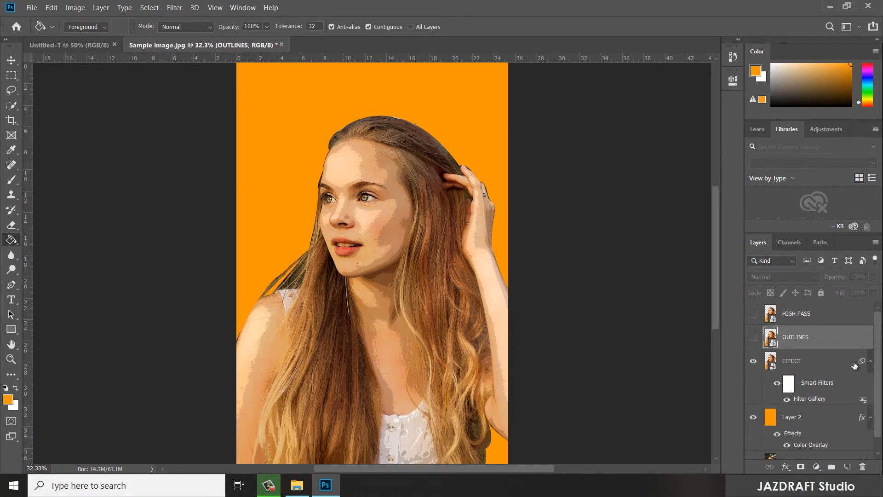
- Open the Unsharp Mask filter for the EFFECT layer and fit the woman's head and torso in its preview
left_click(814, 362)
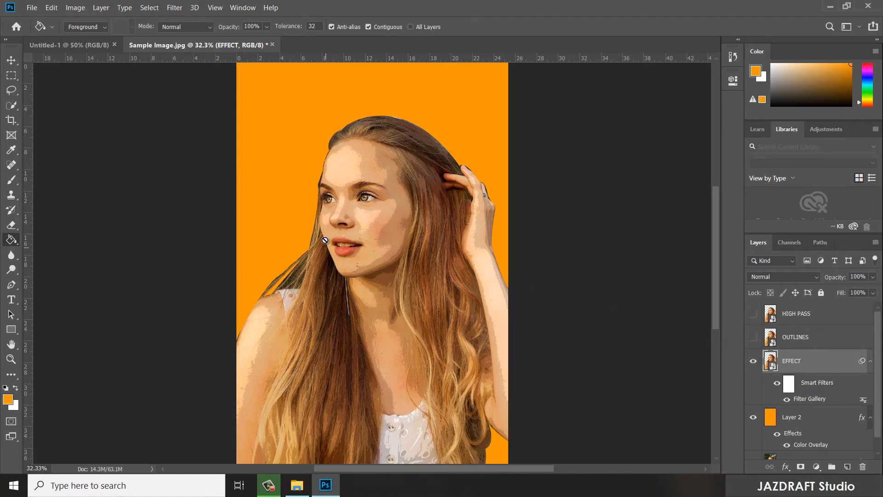
left_click(174, 8)
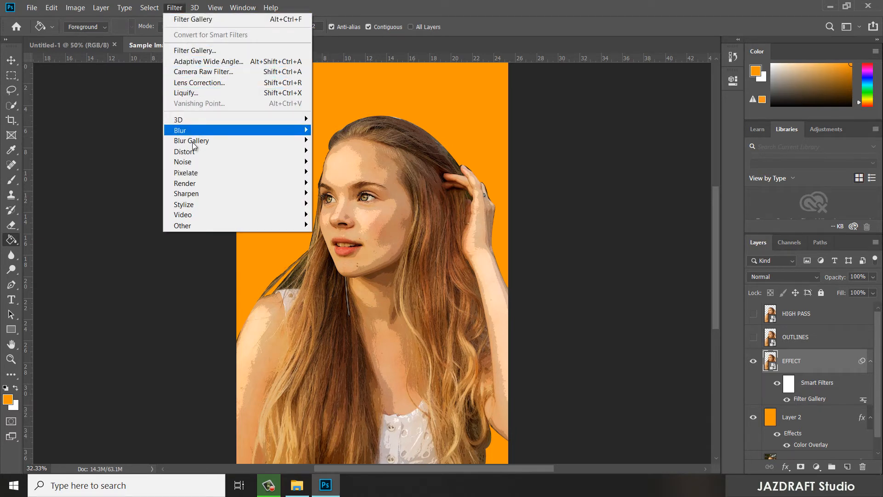
mouse_move(202, 195)
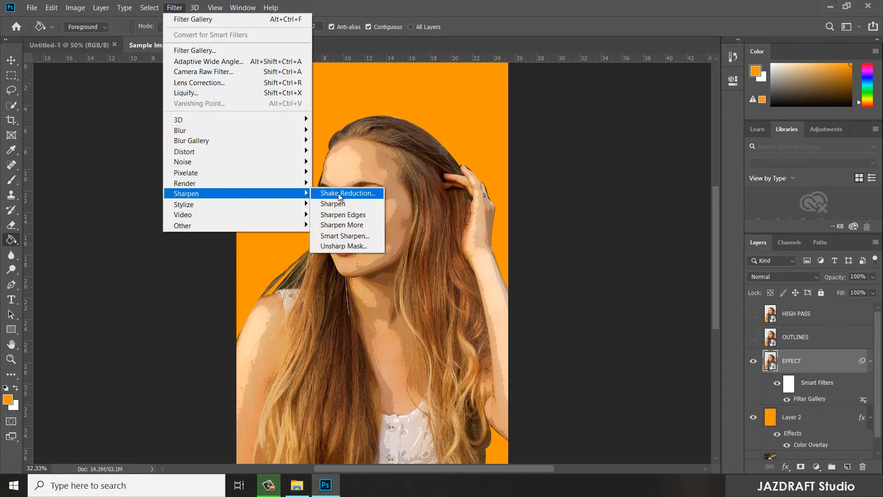
left_click(344, 245)
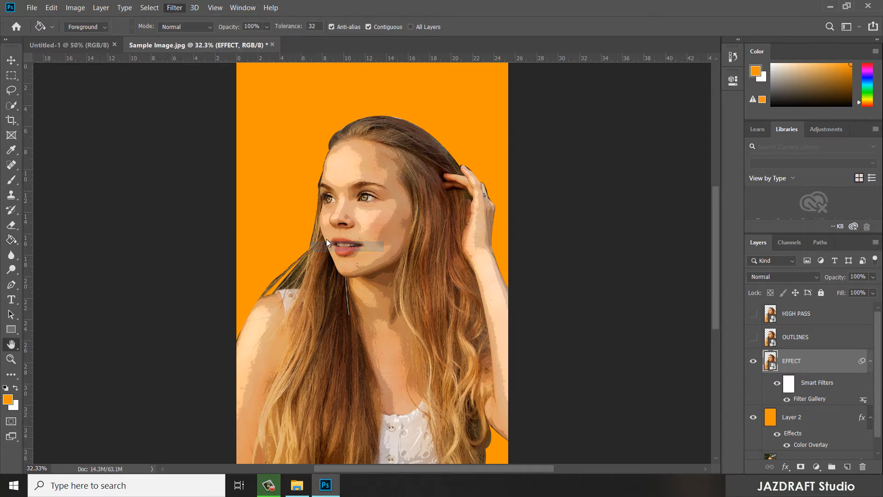
left_click_drag(424, 68, 555, 105)
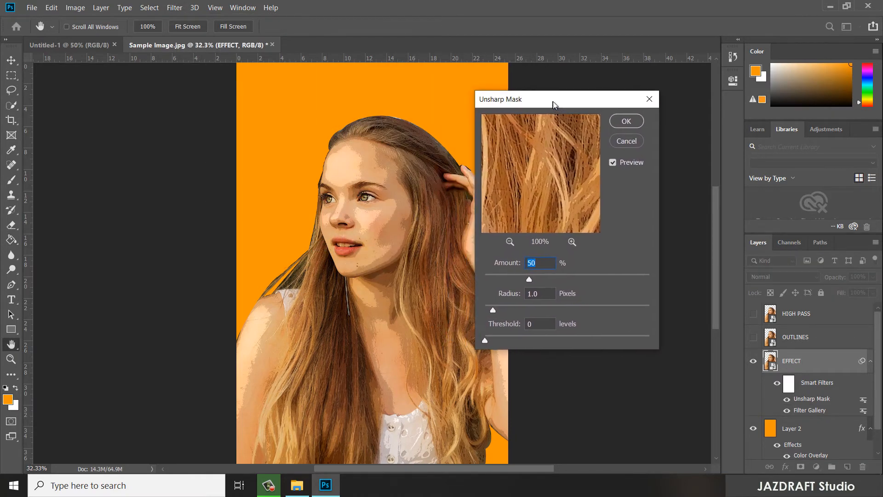
left_click(510, 241)
left_click(510, 242)
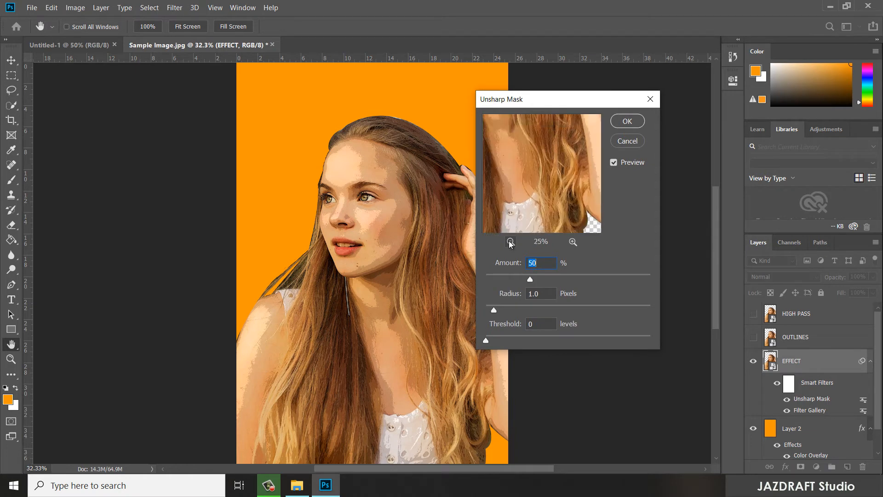
left_click(510, 242)
left_click_drag(554, 157, 536, 196)
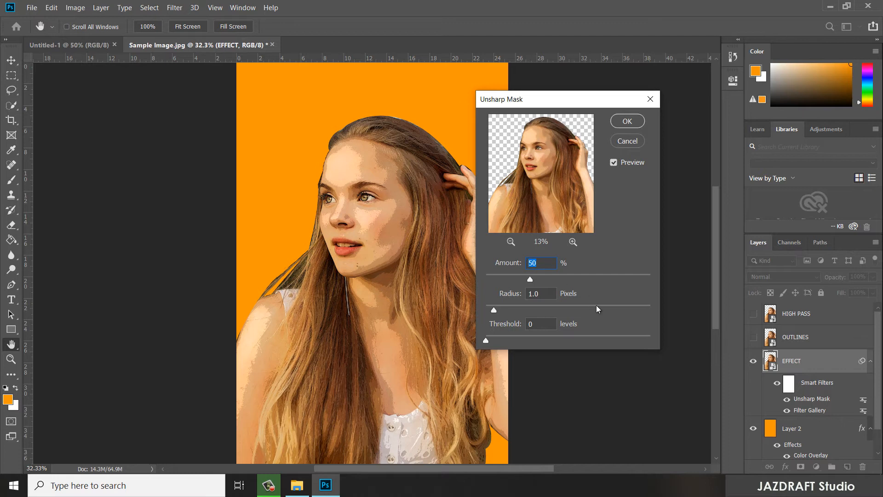
- Apply Unsharp Mask with an amount of 90%, a radius of 5.0 pixels and a threshold of 10 levels
type("90")
key("Tab")
type("5.0")
key("Tab")
type("10")
left_click(627, 121)
key("g")
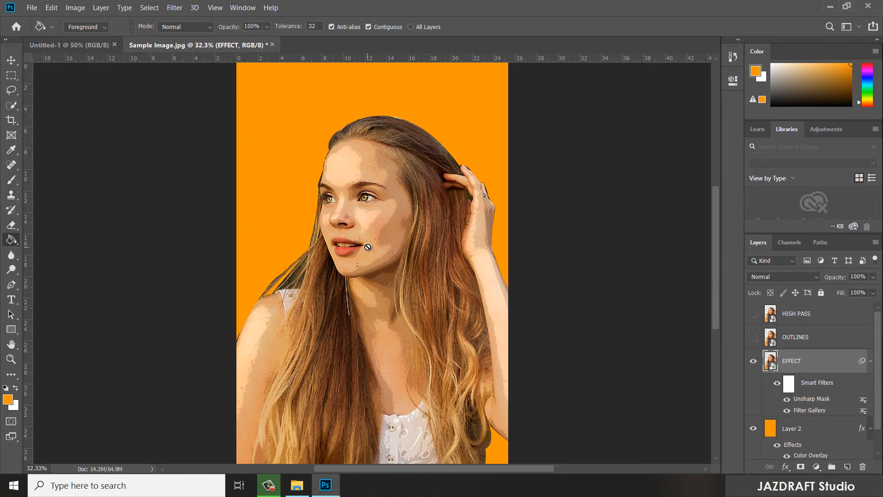
- Open the Oil Paint filter for the EFFECT layer with brush Stylization 4.0, Cleanliness 3.0, Scale 0.1 and Bristle Detail 0
left_click(177, 7)
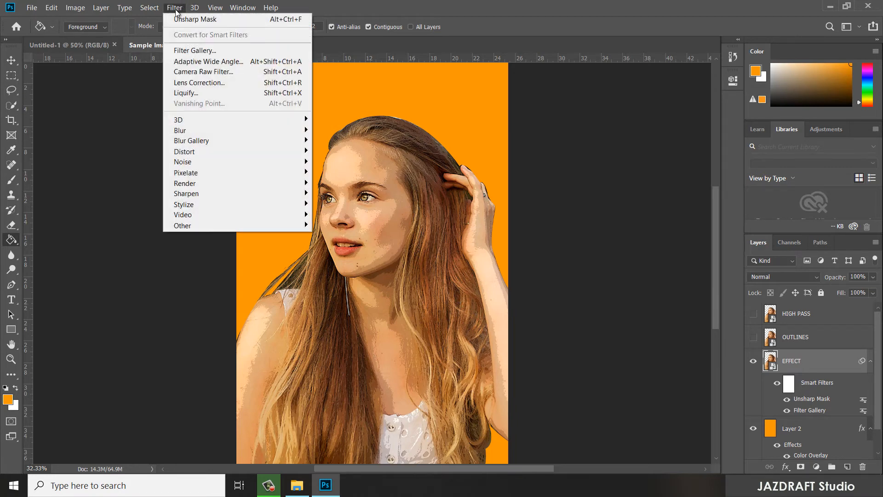
mouse_move(186, 207)
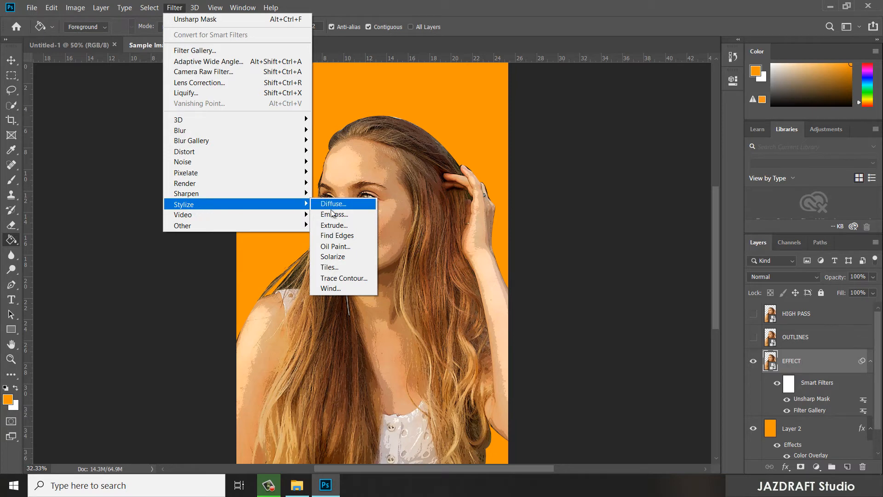
left_click(335, 246)
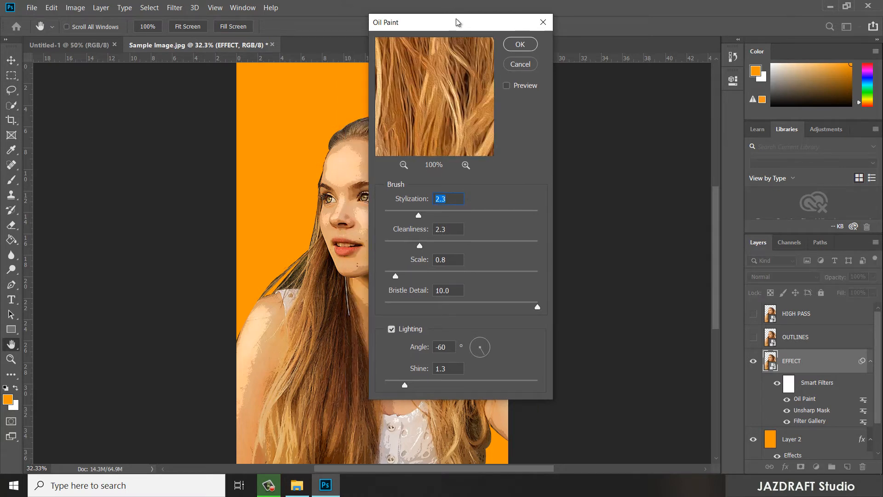
left_click_drag(457, 22, 588, 84)
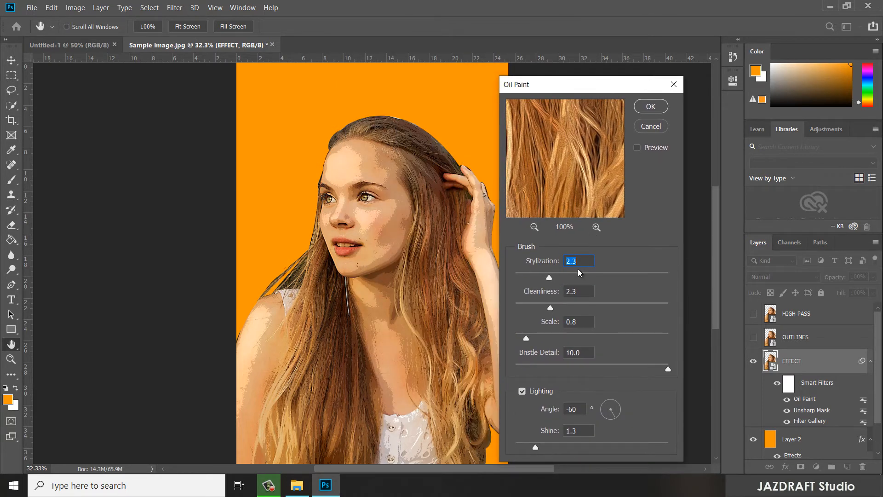
type("4")
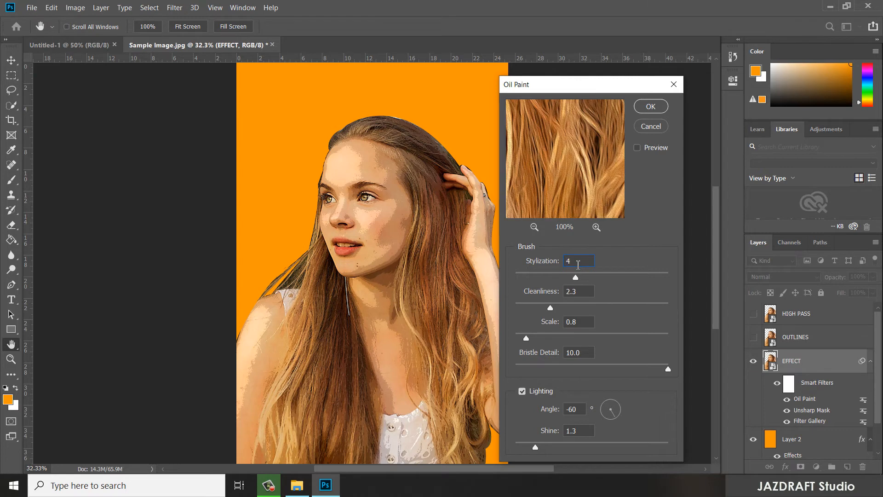
left_click(582, 292)
type("3")
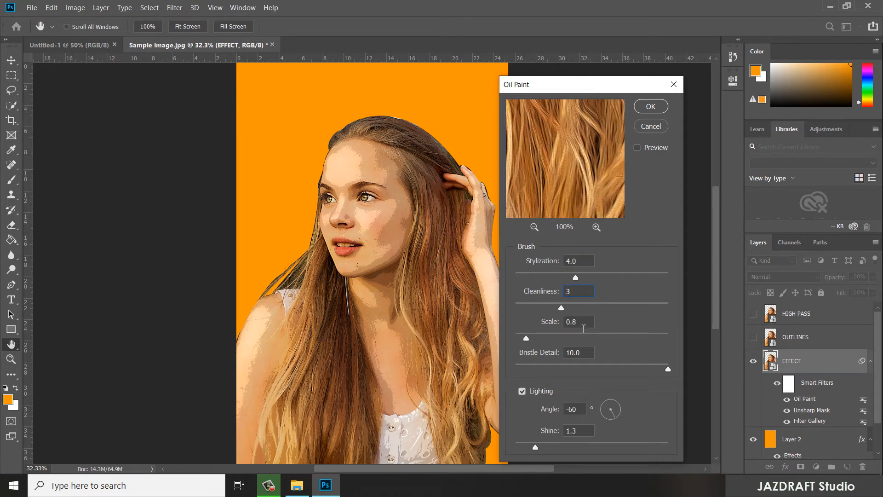
left_click(582, 321)
type(".1")
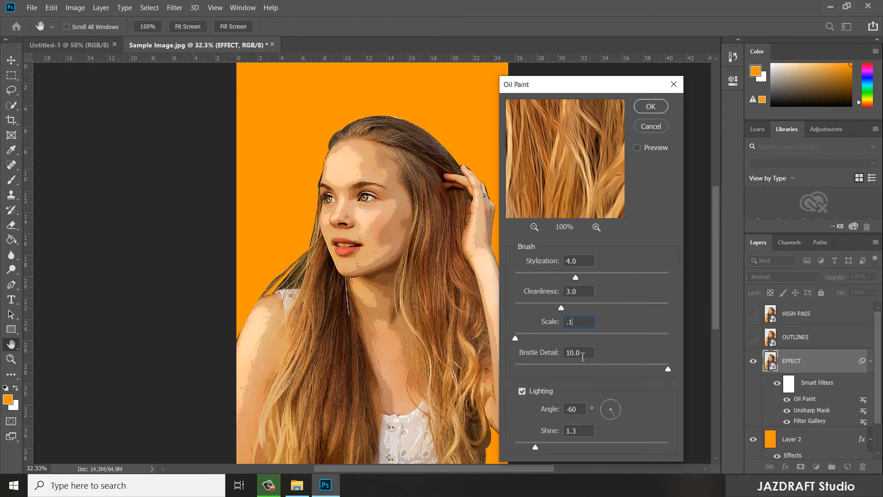
left_click(587, 353)
type("0")
- Set the Oil Paint lighting Angle and Shine to 0 and apply the filter
left_click(573, 408)
double_click(574, 408)
type("0")
key("Tab")
left_click(648, 108)
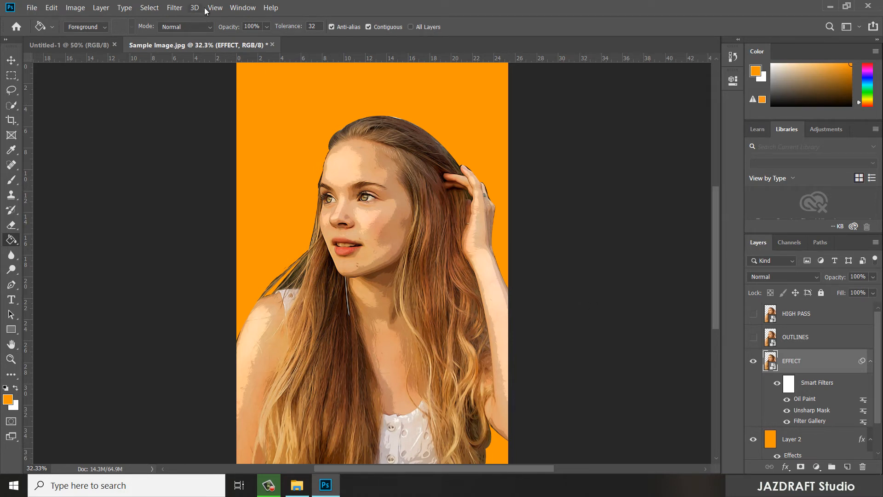
- Apply a second Unsharp Mask filter to the EFFECT layer with an amount of 60% and a radius of 5 pixels
left_click(179, 8)
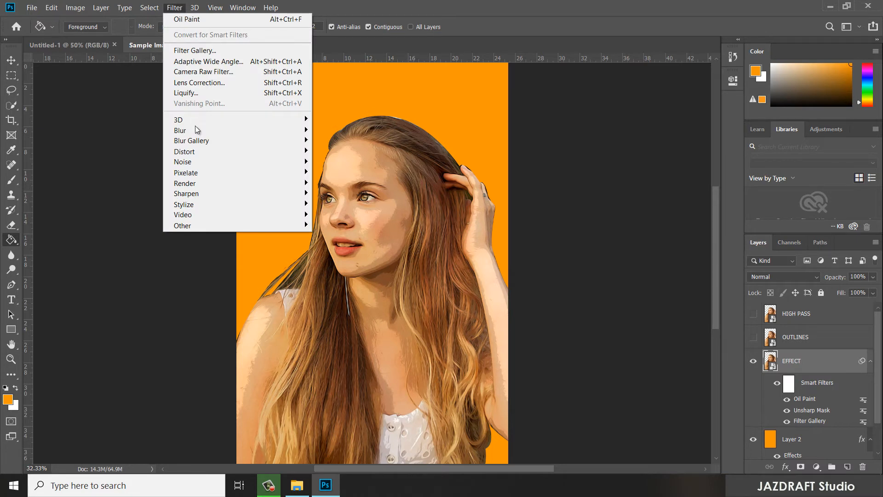
mouse_move(228, 197)
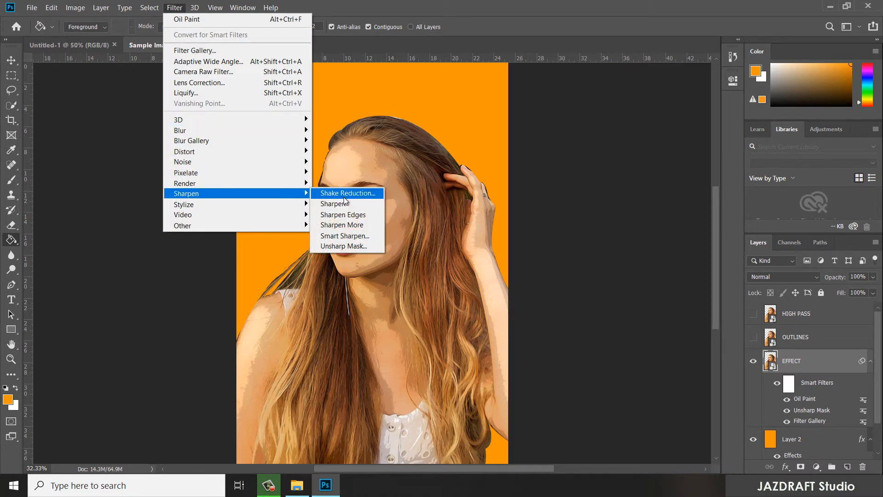
left_click(353, 246)
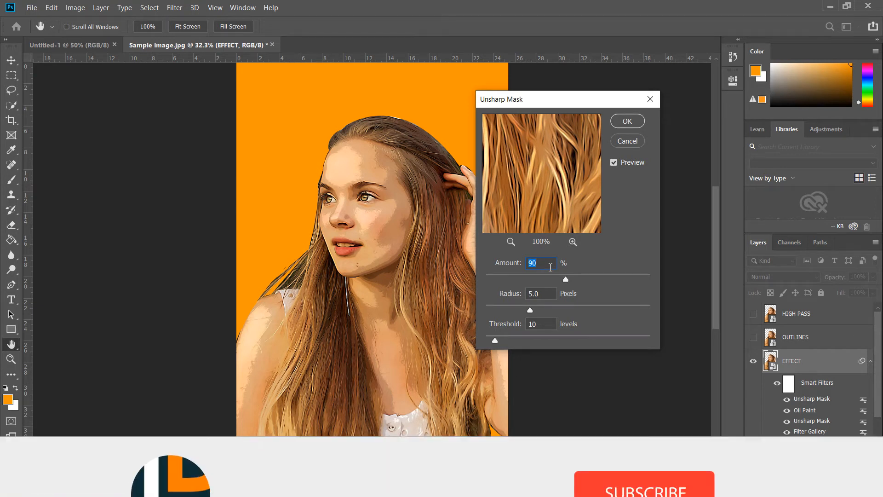
type("6")
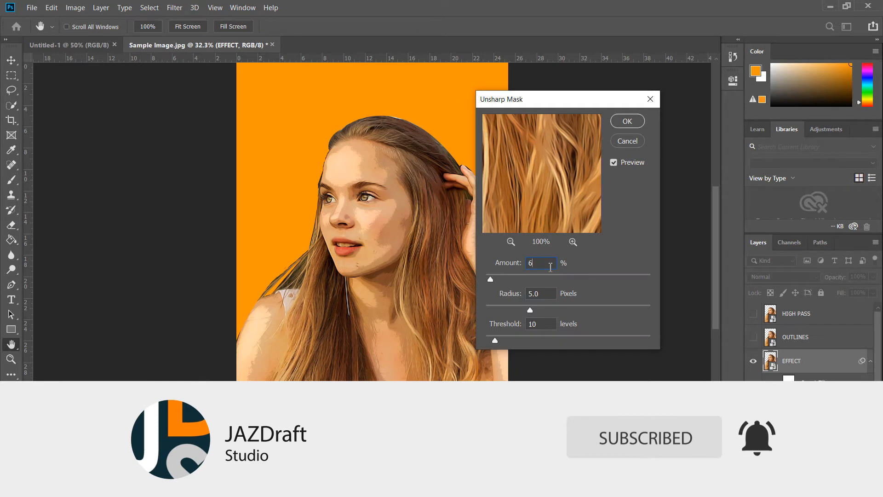
type("0")
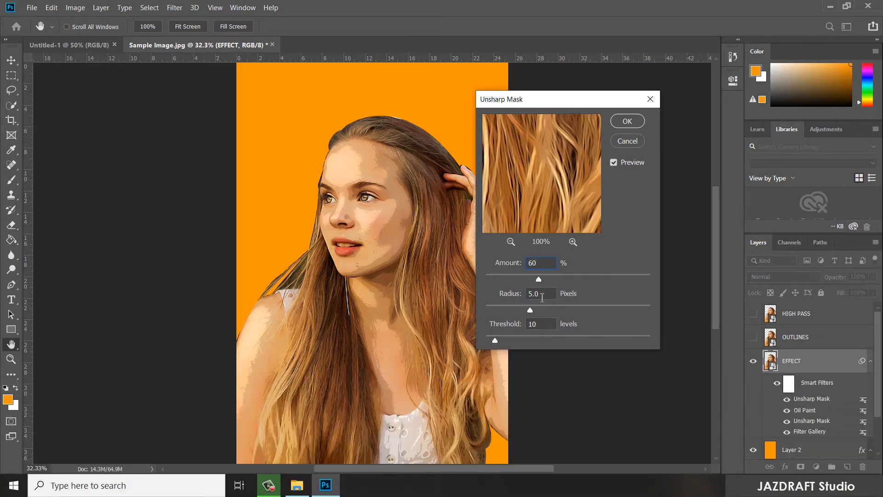
left_click(542, 294)
type("5")
key("Tab")
left_click(627, 122)
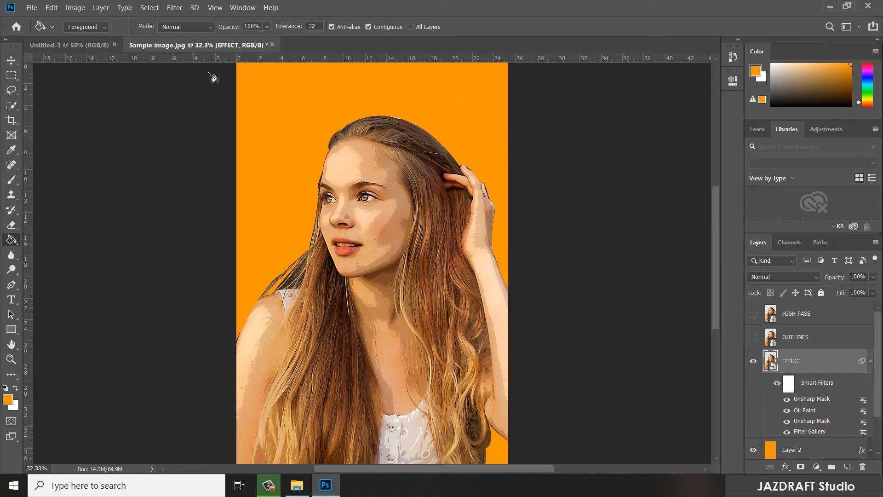
- Make the hidden OUTLINES layer visible and select it as the active layer
scroll(821, 421, "down", 2)
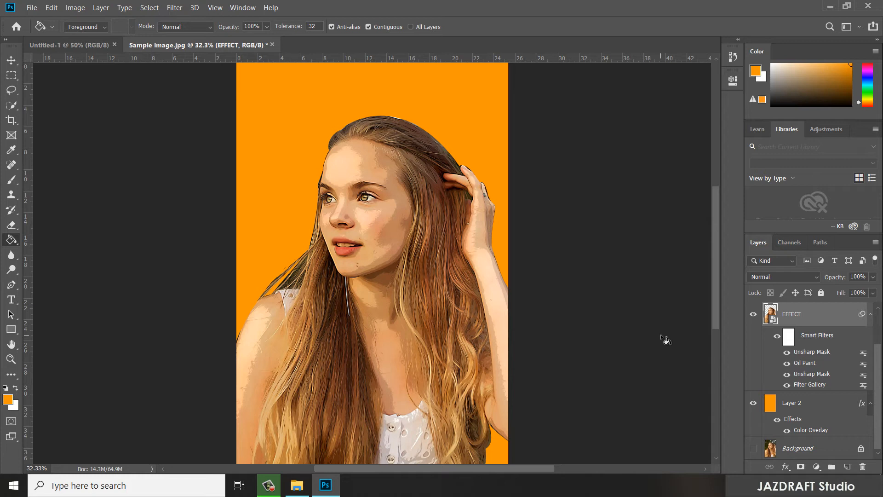
scroll(768, 368, "up", 1)
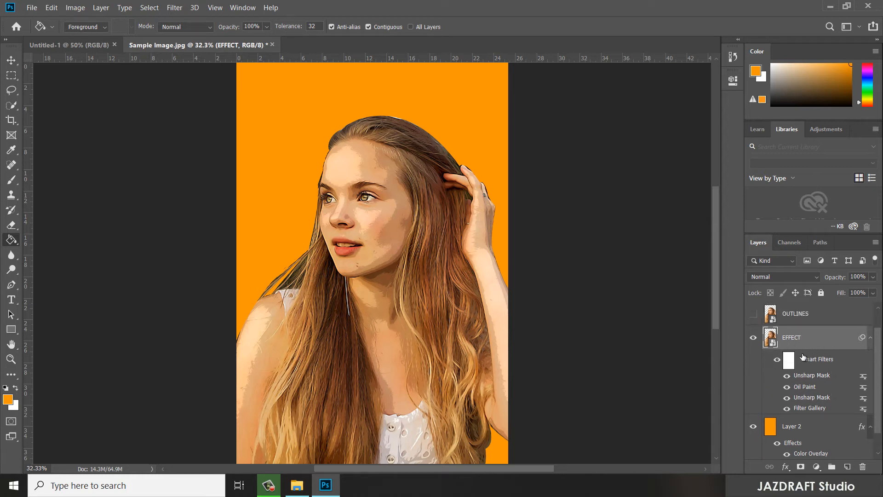
scroll(819, 356, "up", 1)
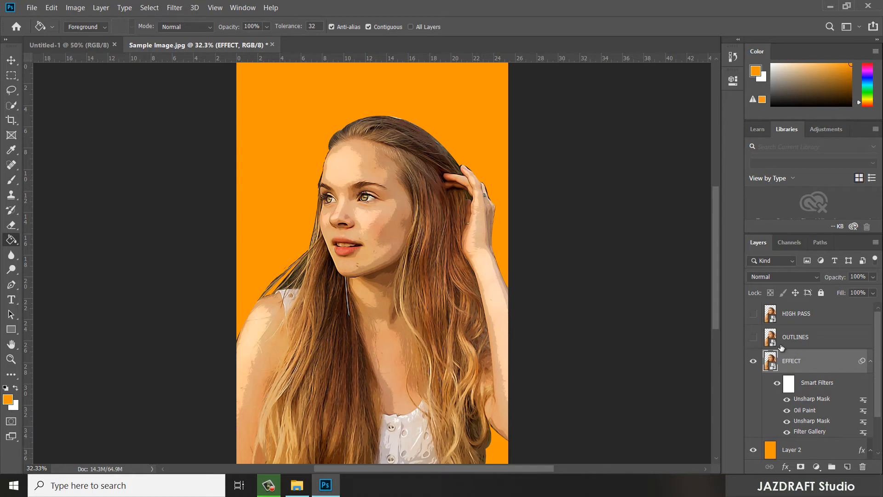
left_click(753, 337)
left_click(823, 340)
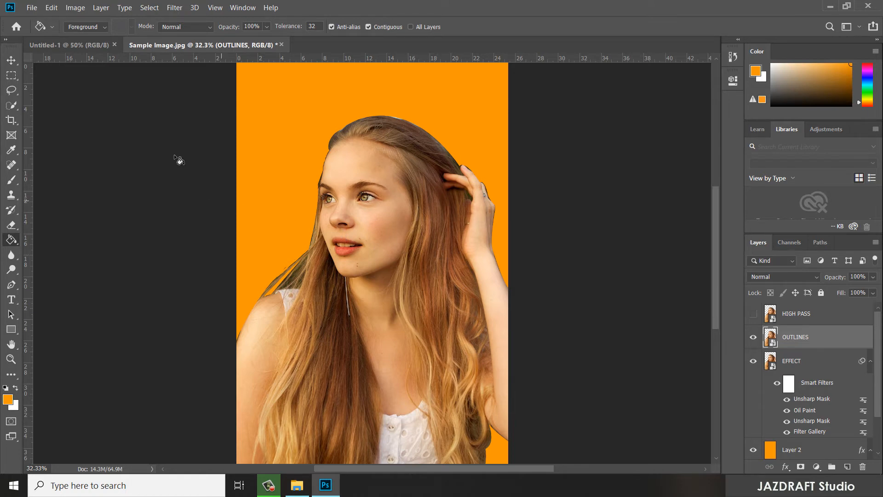
- Apply the Filter Gallery's Poster Edges effect to the OUTLINES layer with Edge Thickness 0, Edge Intensity 3 and Posterization 6
left_click(174, 8)
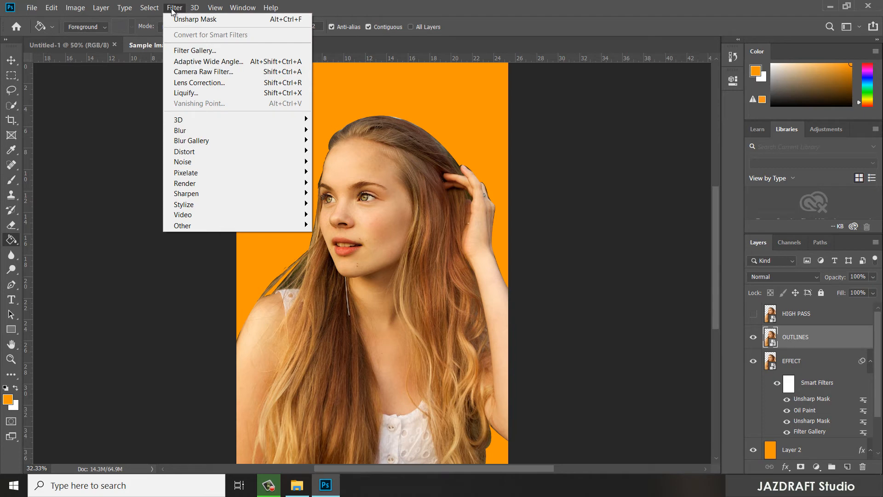
left_click(187, 51)
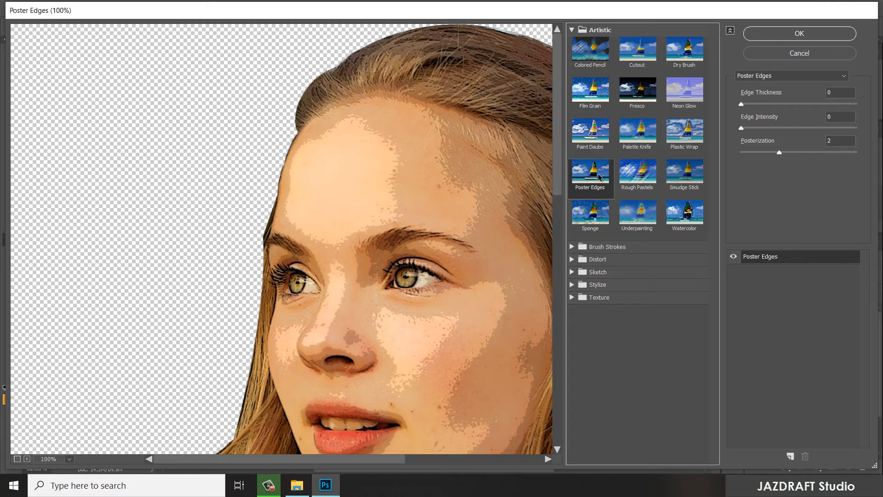
left_click(834, 118)
double_click(834, 117)
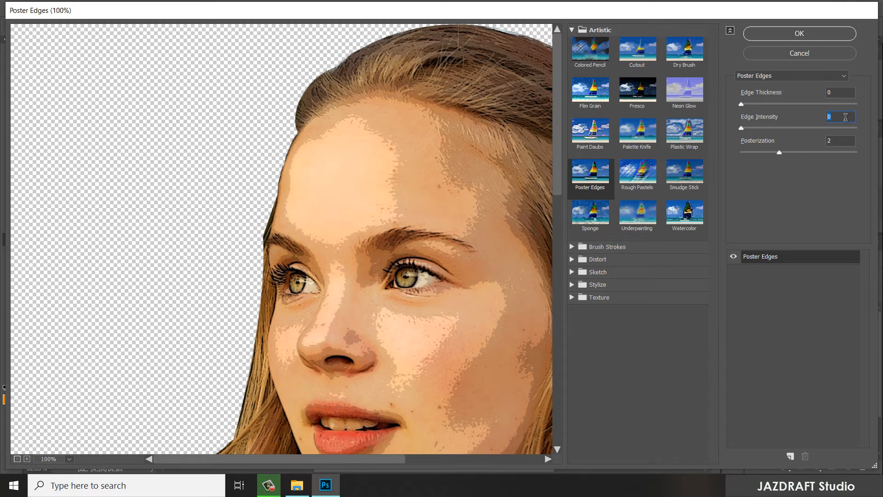
type("3")
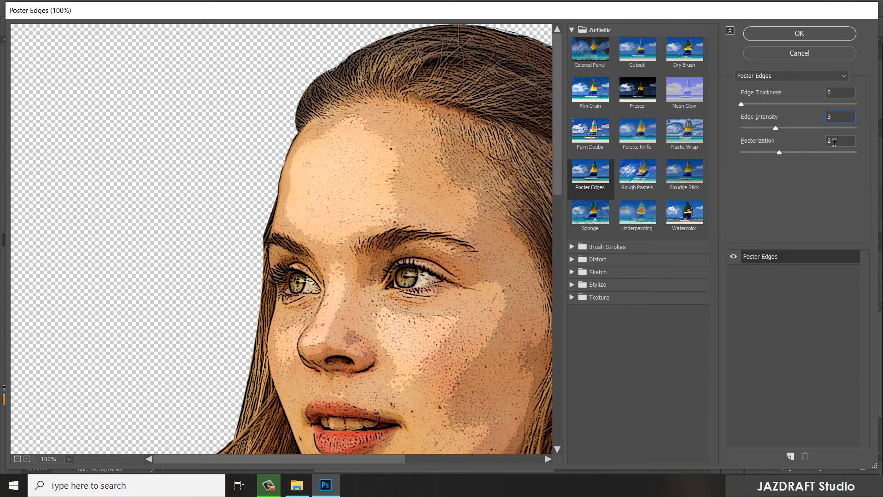
left_click(836, 139)
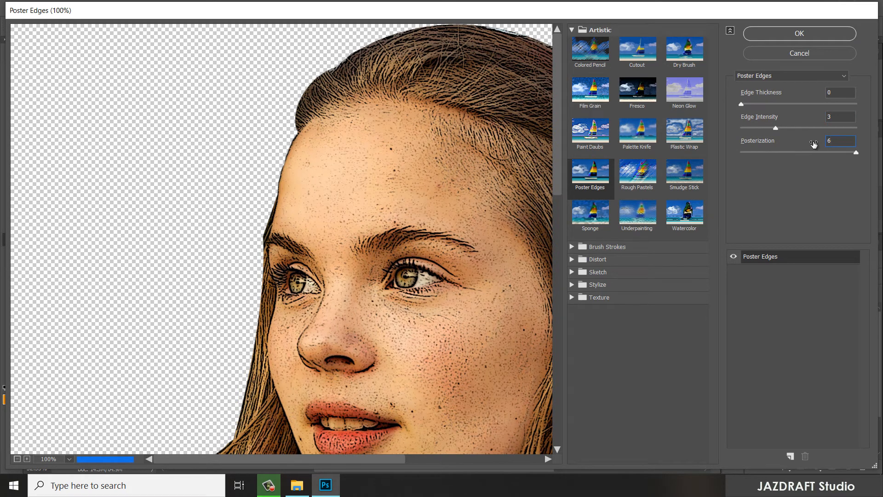
left_click(803, 30)
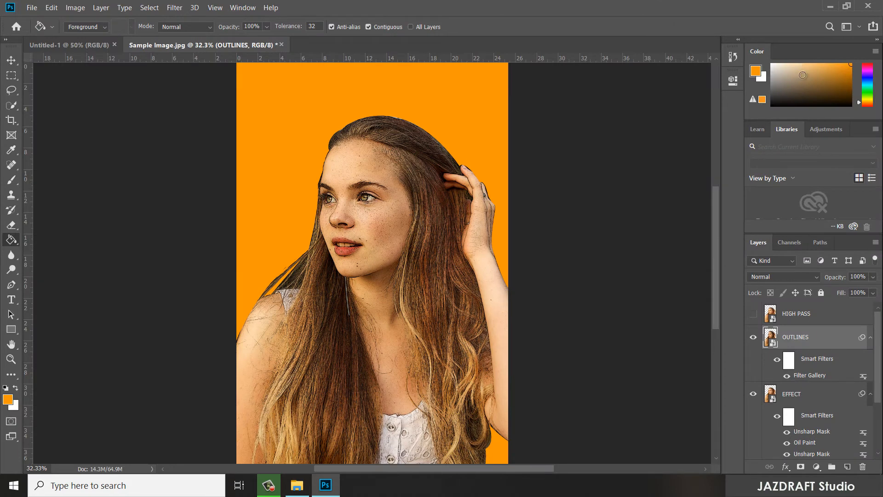
- Apply Oil Paint to the OUTLINES layer with Stylization 4.0, Cleanliness 3.0, Scale 0.1, Bristle Detail 0, and lighting Angle and Shine 0
left_click(176, 9)
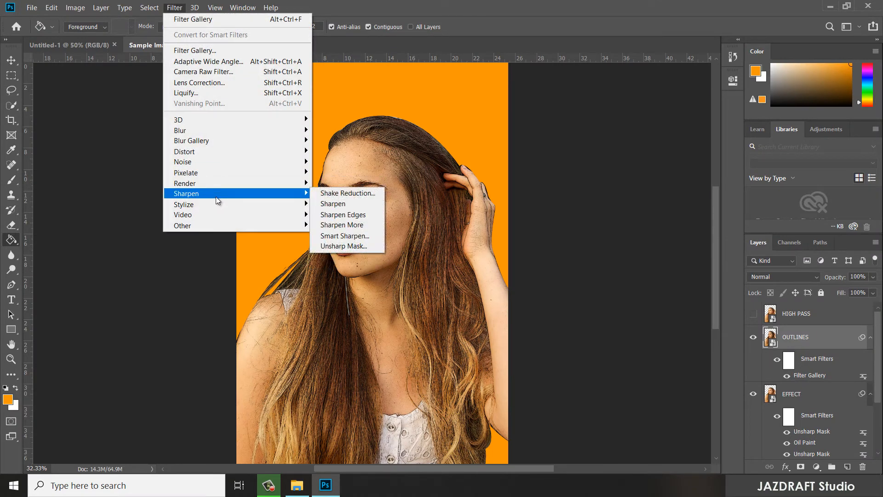
mouse_move(213, 205)
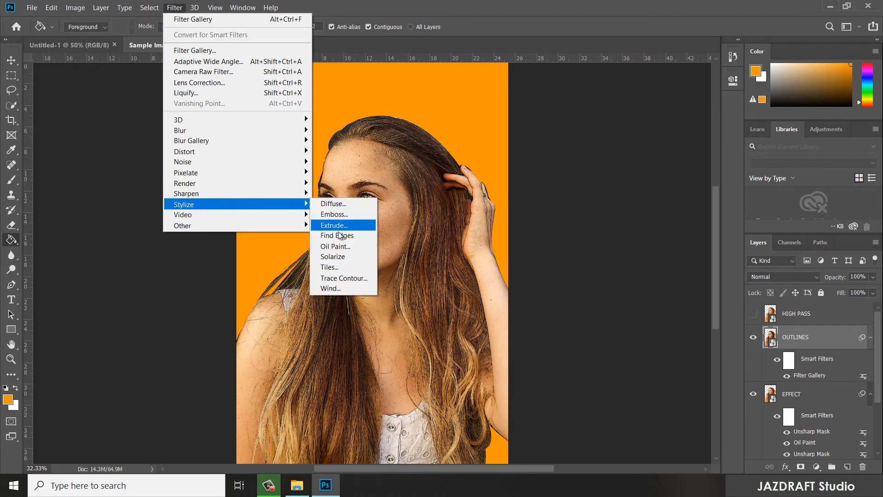
left_click(335, 246)
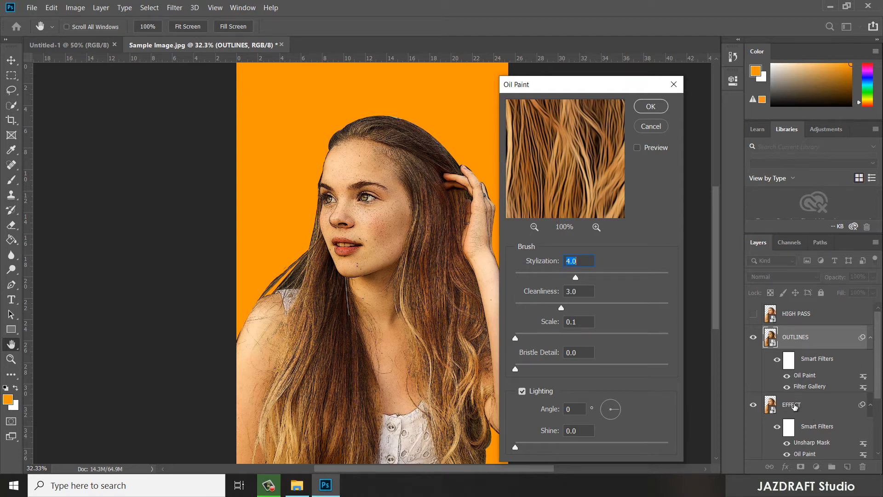
left_click(656, 108)
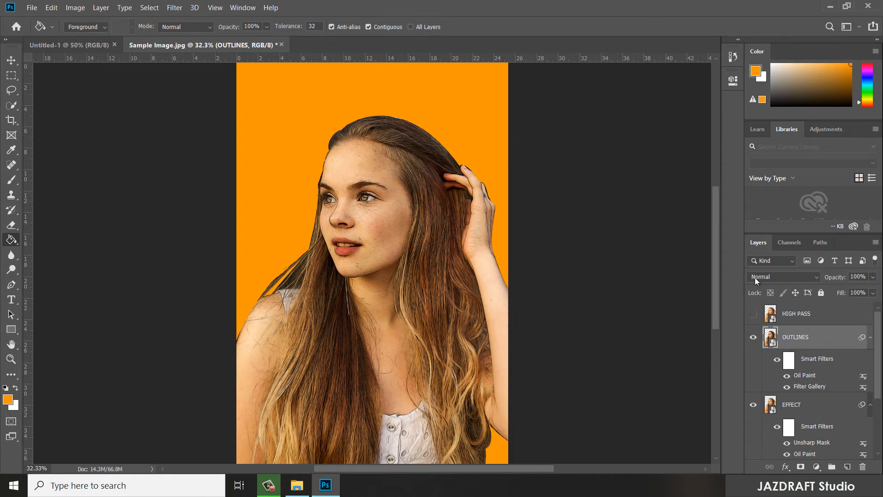
- Set the OUTLINES layer's blend mode to Overlay
left_click(774, 275)
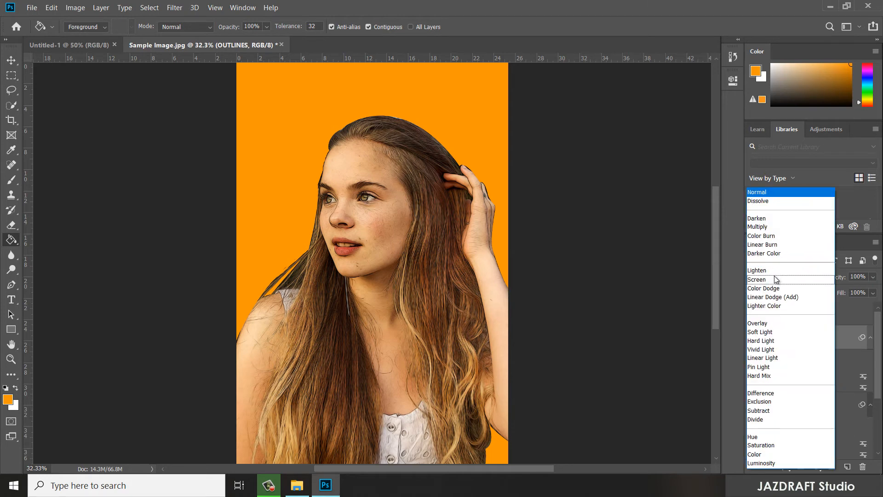
left_click(739, 319)
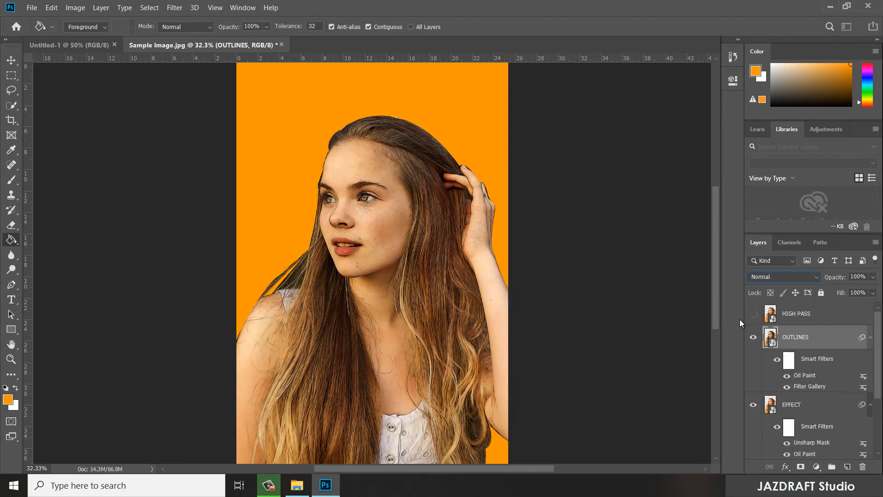
left_click(773, 276)
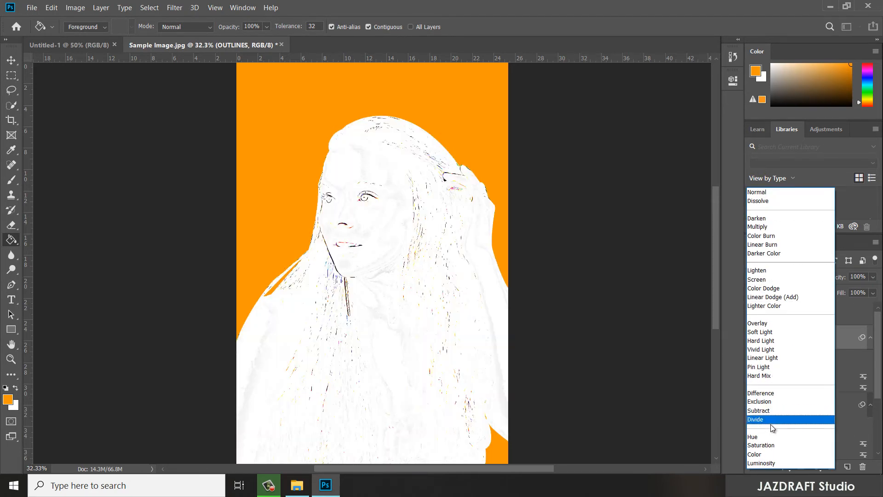
left_click(758, 325)
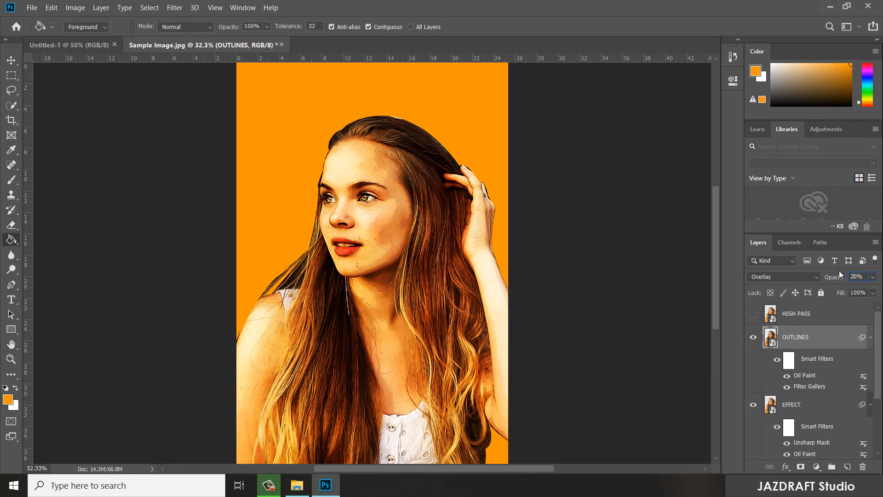
type("5")
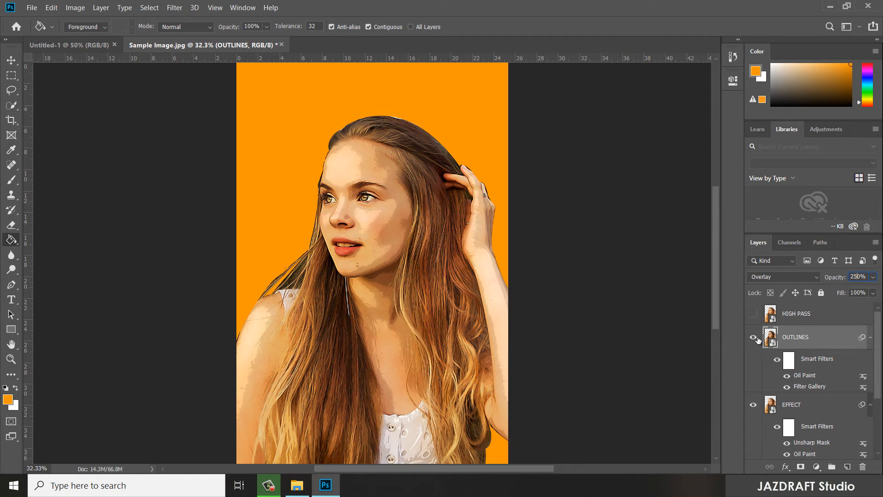
key("Return")
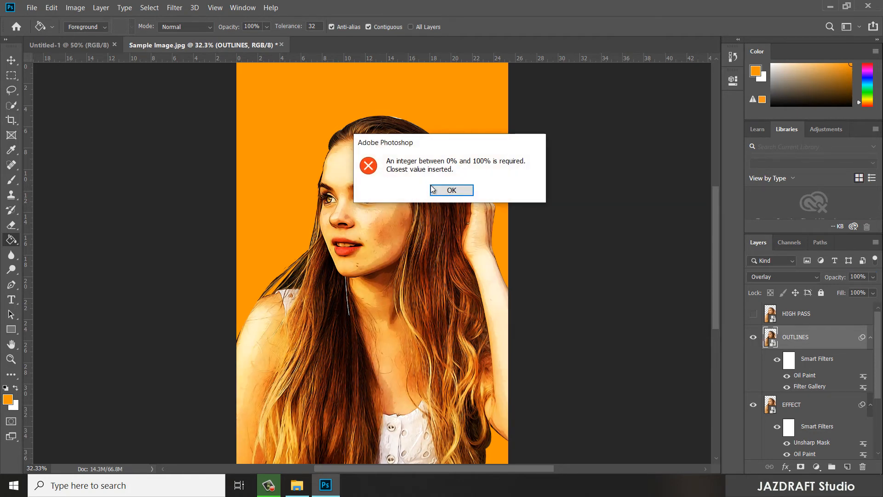
left_click(460, 194)
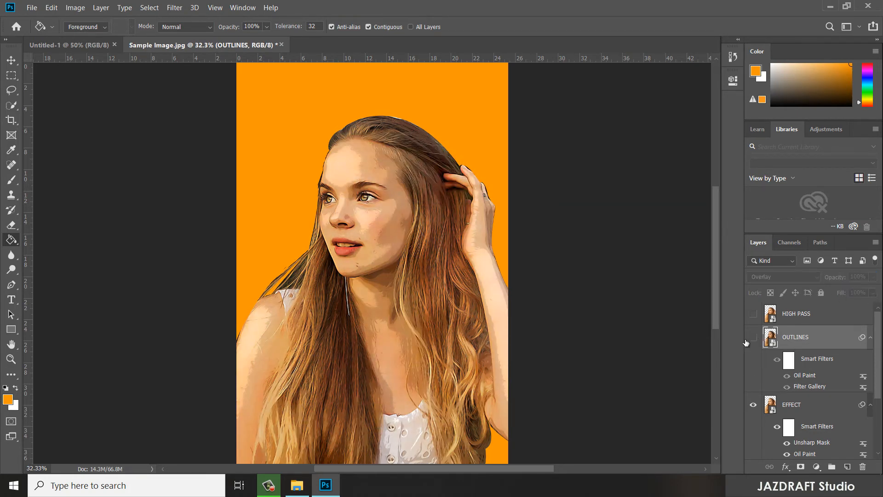
left_click(753, 337)
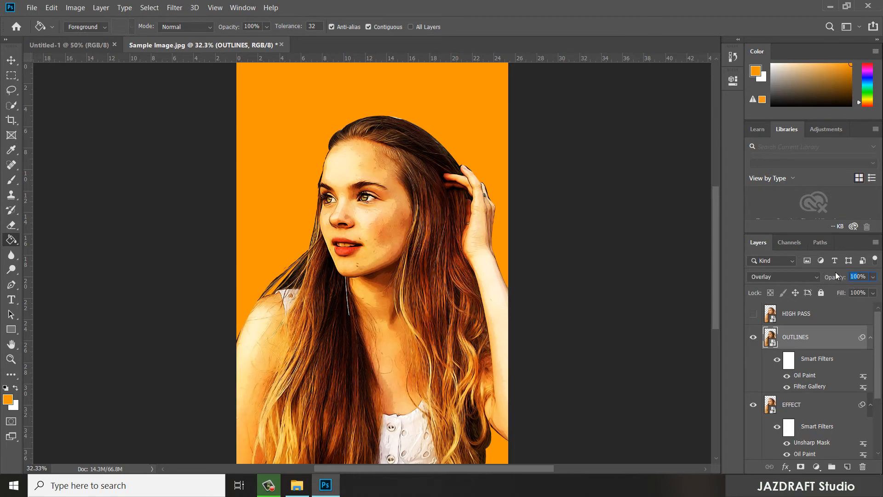
- Set the OUTLINES layer's opacity to 25%
type("20")
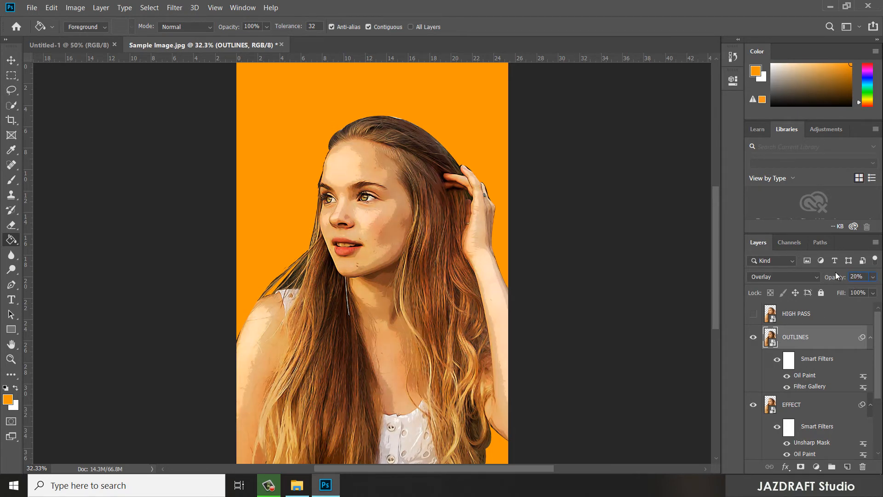
key("BackSpace")
type("5")
key("Return")
- Activate the Move tool, and make the HIGH PASS layer visible and active
left_click(11, 59)
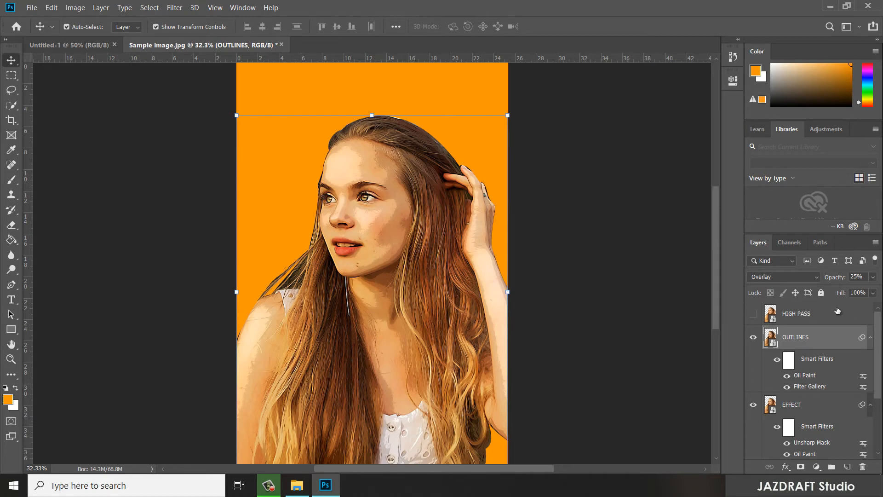
left_click(753, 314)
left_click(805, 313)
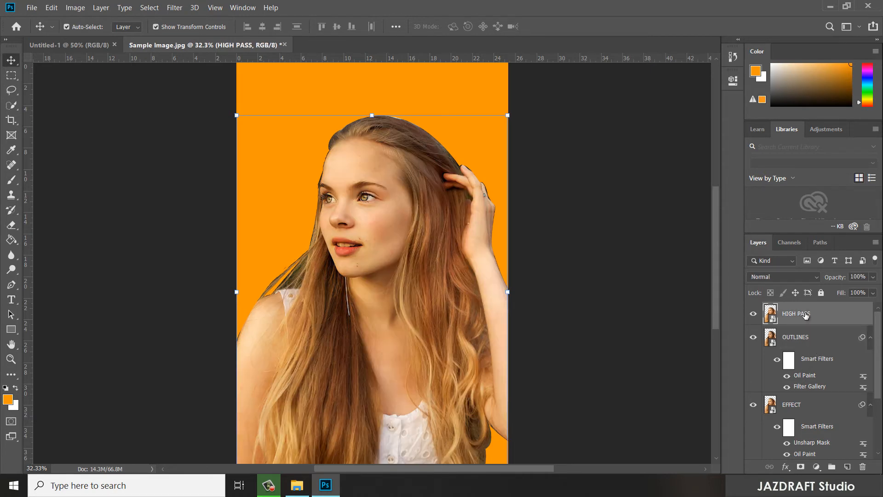
- Apply a High Pass filter with a radius of 2 pixels to the HIGH PASS layer
left_click(174, 7)
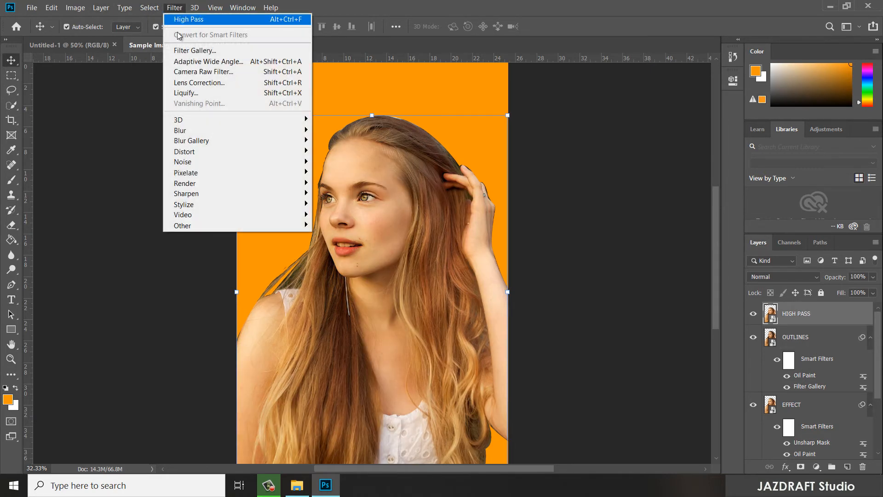
mouse_move(204, 225)
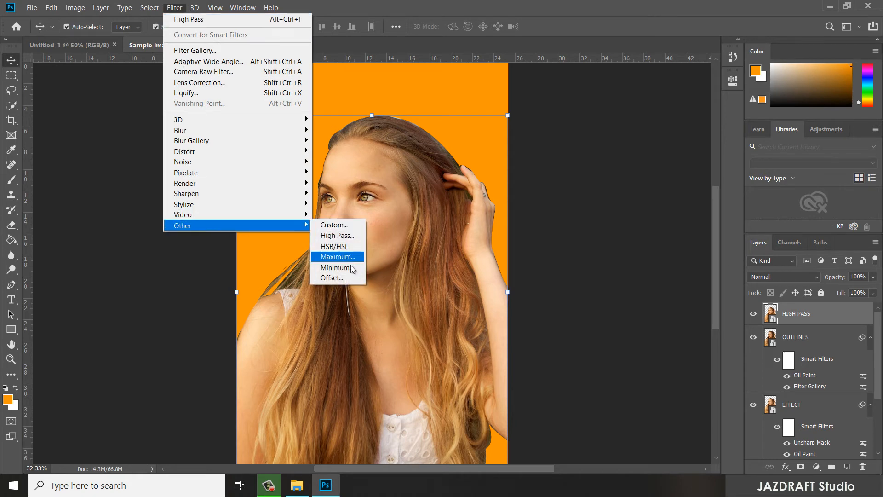
left_click(342, 236)
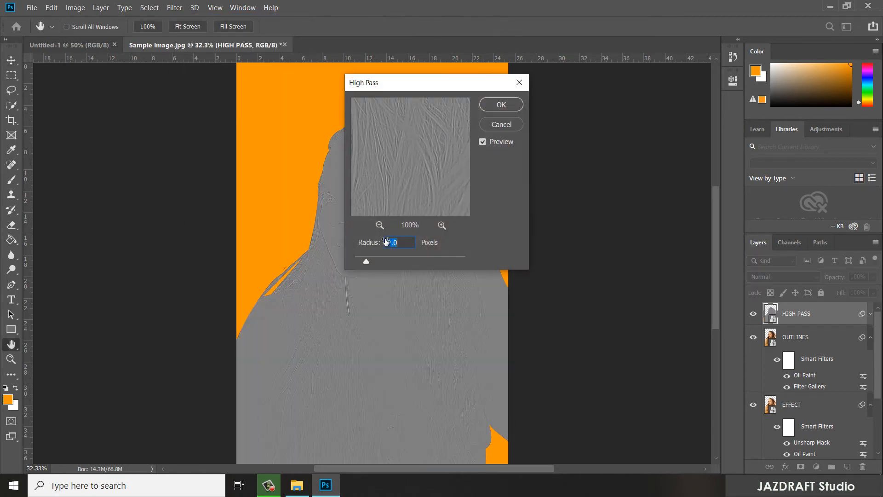
type("2")
left_click(502, 105)
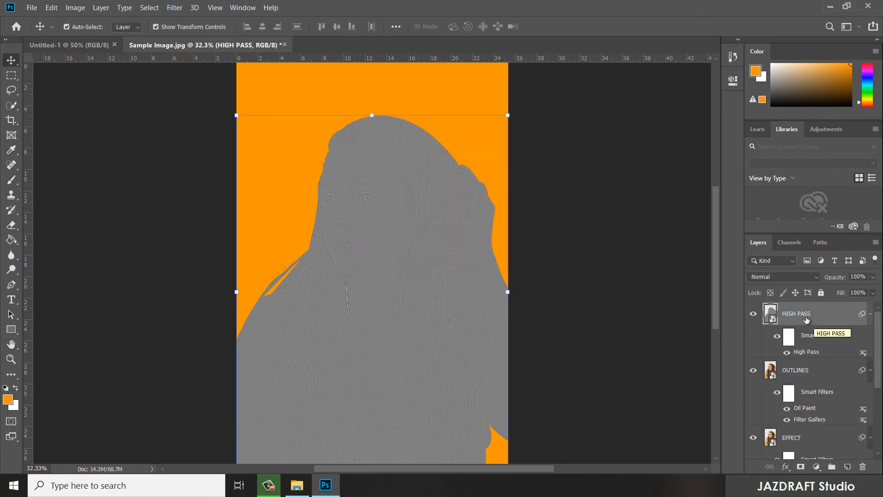
- Set the HIGH PASS layer's blend mode to Overlay
left_click(786, 276)
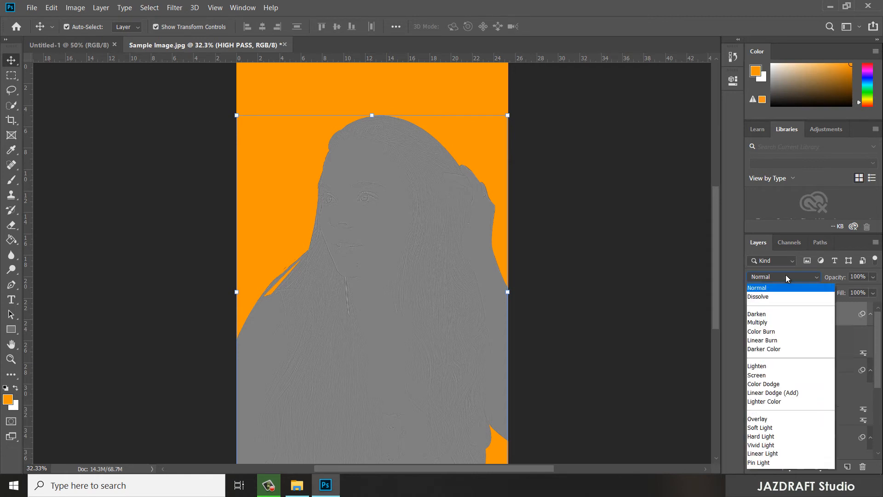
left_click(767, 323)
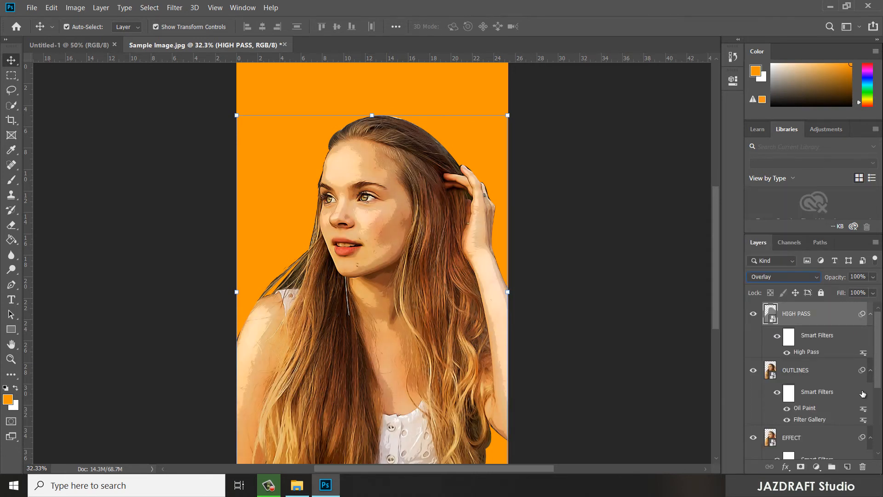
- Add a Levels adjustment layer above HIGH PASS with the white input level at 247
left_click(817, 467)
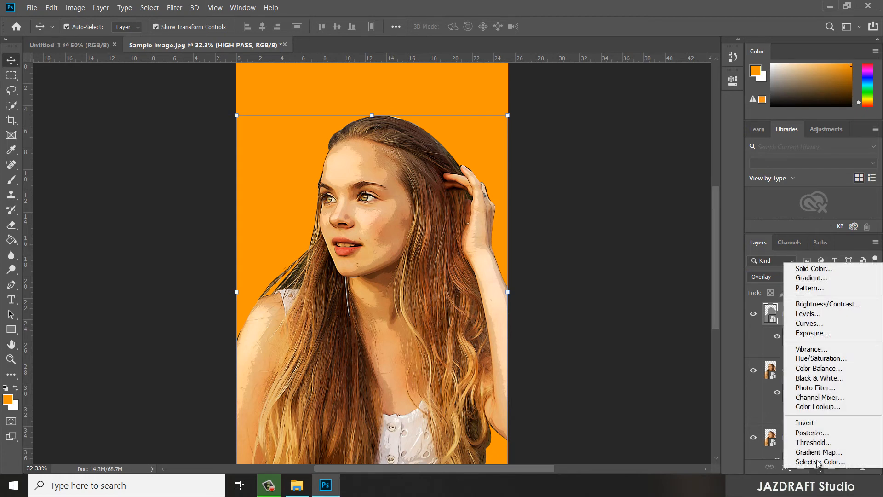
left_click(817, 314)
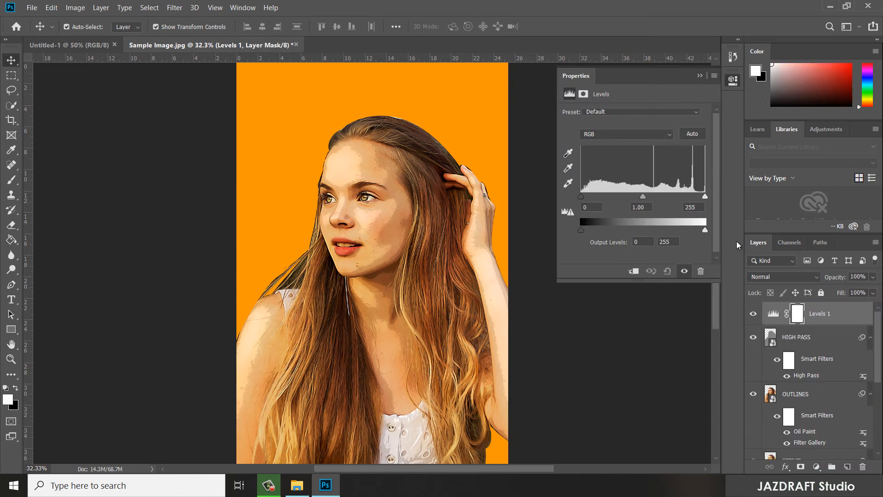
mouse_move(704, 196)
left_mouse_down()
mouse_move(680, 196)
mouse_move(701, 196)
left_mouse_up()
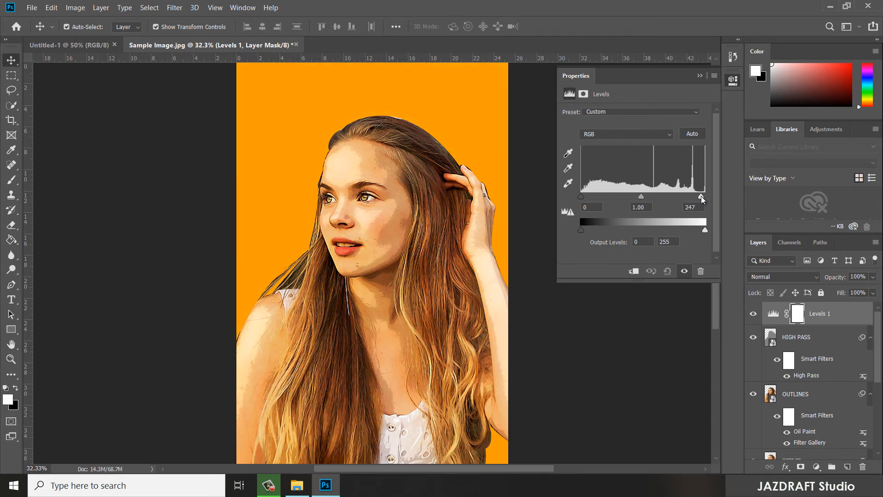
left_click(700, 76)
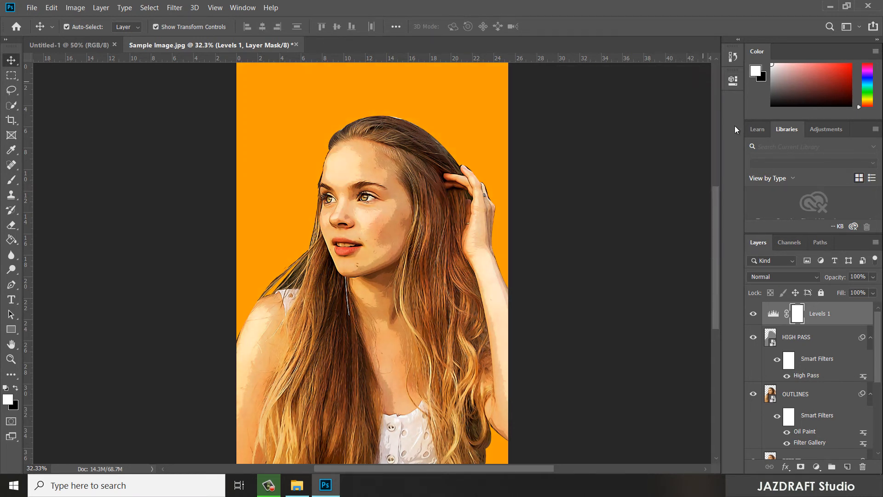
- Add a Vibrance adjustment layer with vibrance +15 and saturation -9
left_click(815, 465)
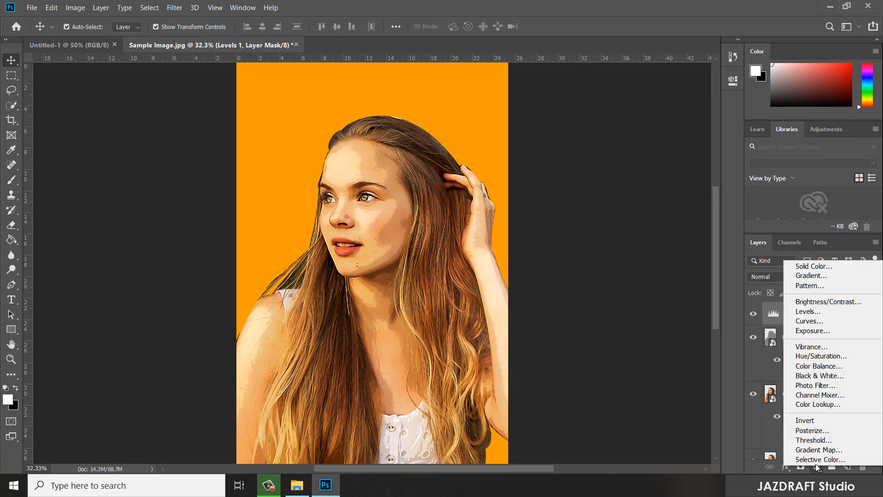
left_click(811, 347)
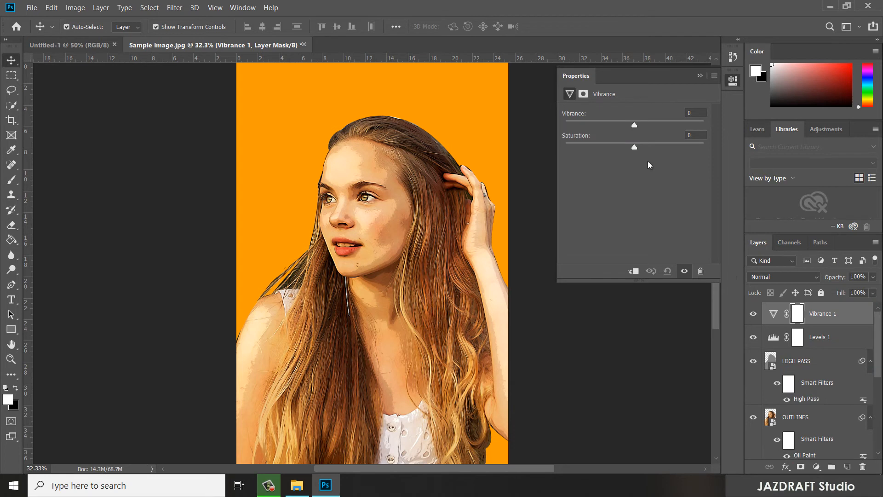
left_click_drag(635, 125, 668, 125)
left_click_drag(634, 148, 619, 147)
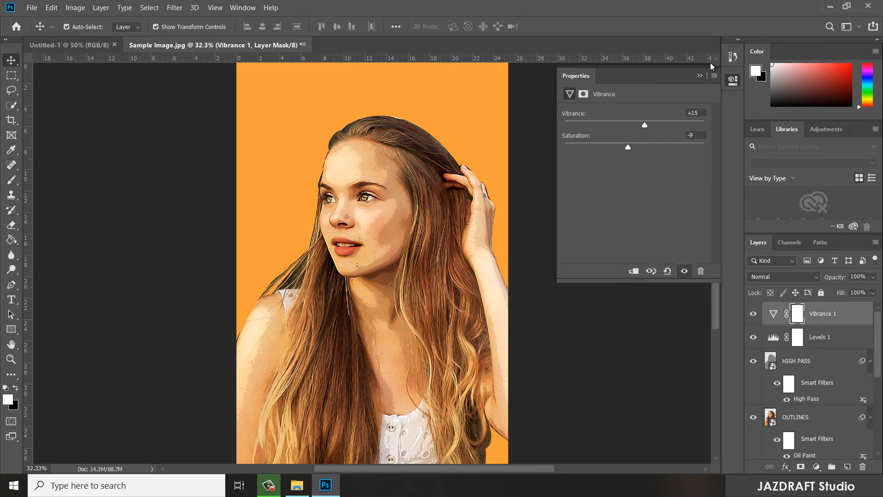
left_click(700, 76)
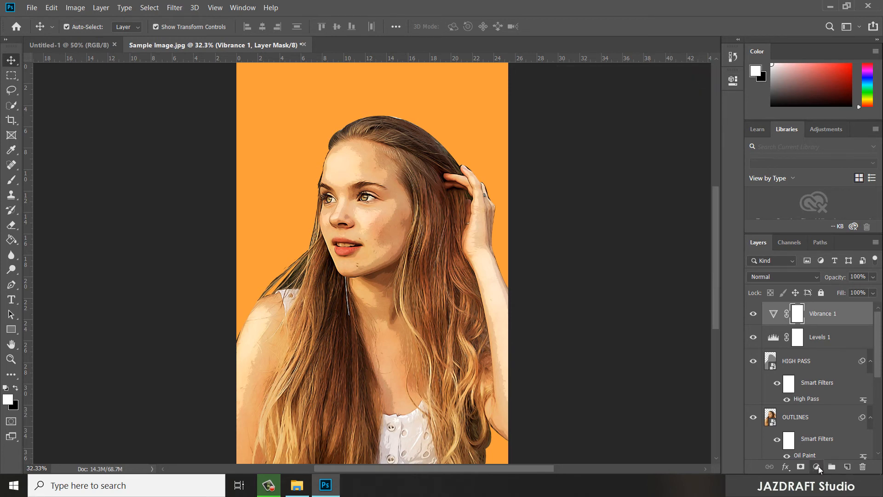
- Add a Color Lookup adjustment layer using the 3Strip.look 3D LUT, and set its opacity to 50%
left_click(817, 467)
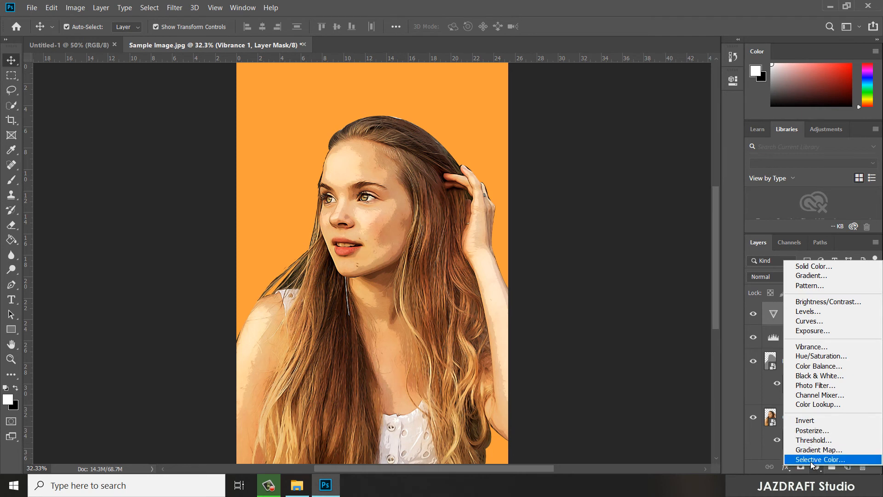
left_click(817, 404)
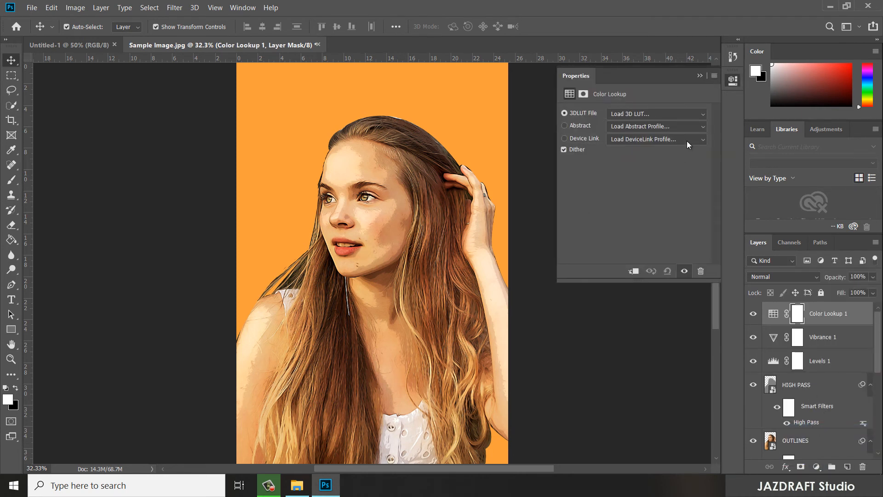
left_click(703, 114)
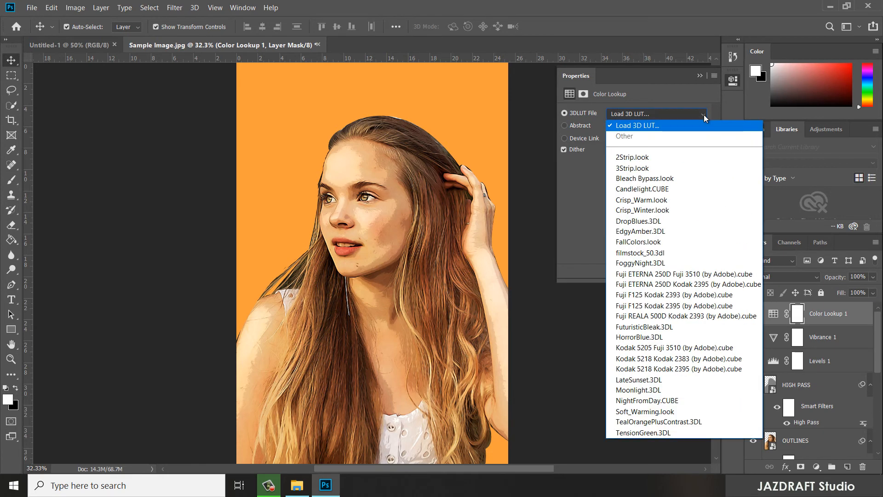
left_click(643, 168)
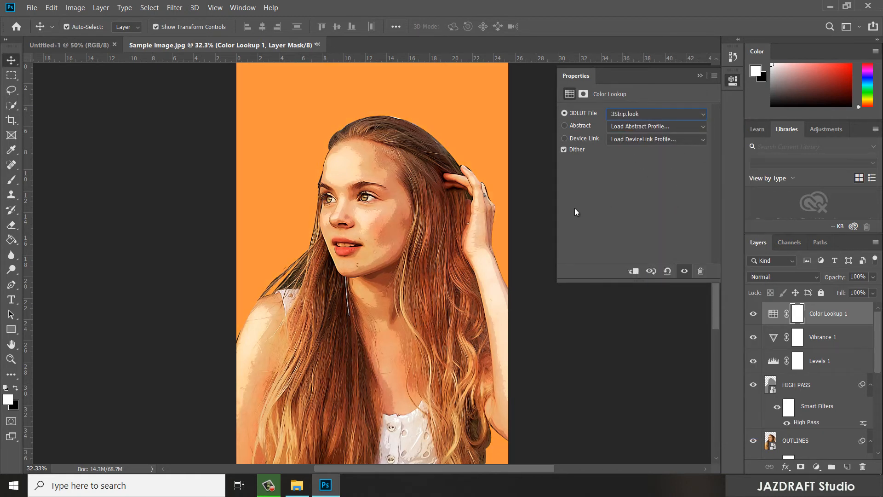
left_click(699, 75)
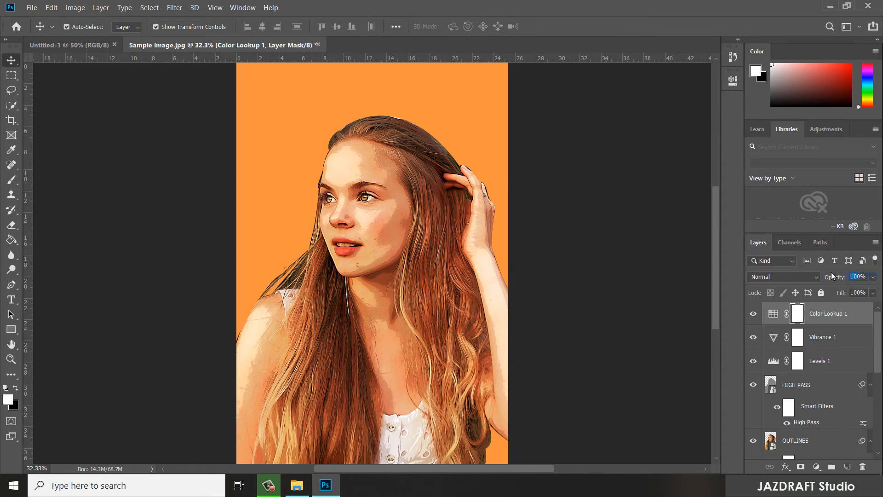
type("50")
left_click(869, 314)
- Group all layers from EFFECT up to Color Lookup 1
scroll(874, 367, "down", 3)
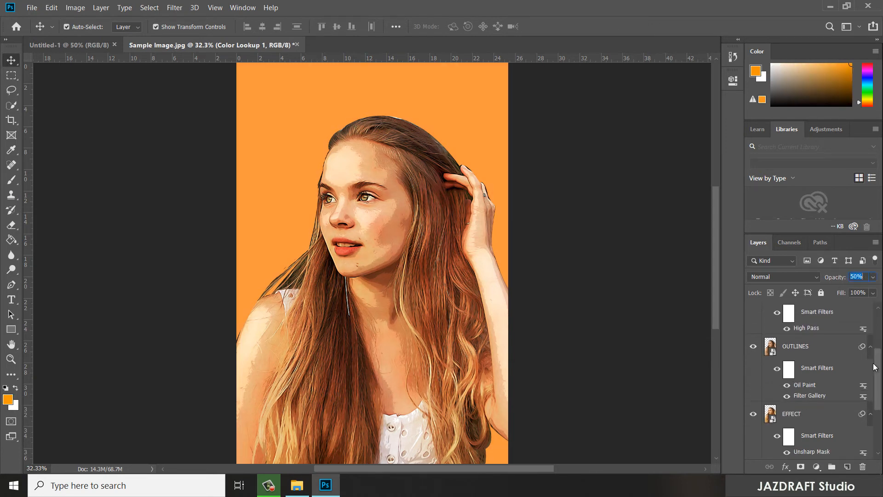
scroll(819, 419, "up", 2)
scroll(824, 414, "down", 5)
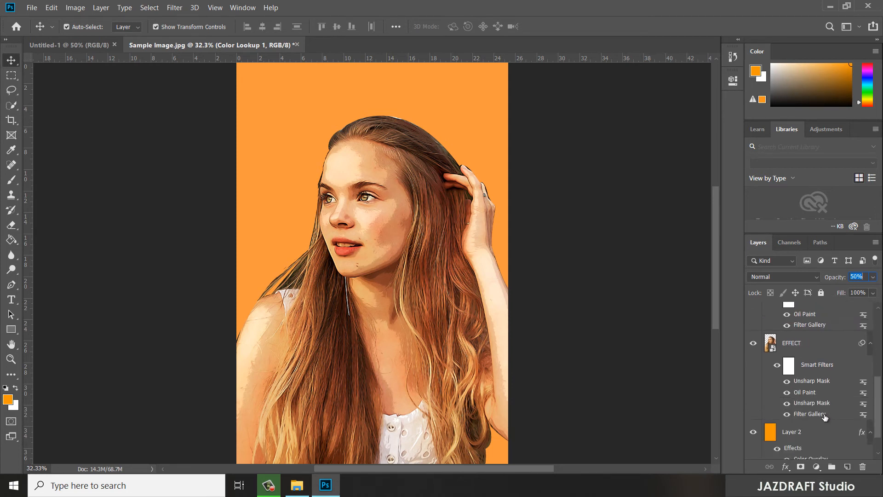
left_click(815, 435)
left_click(814, 341)
scroll(825, 356, "up", 2)
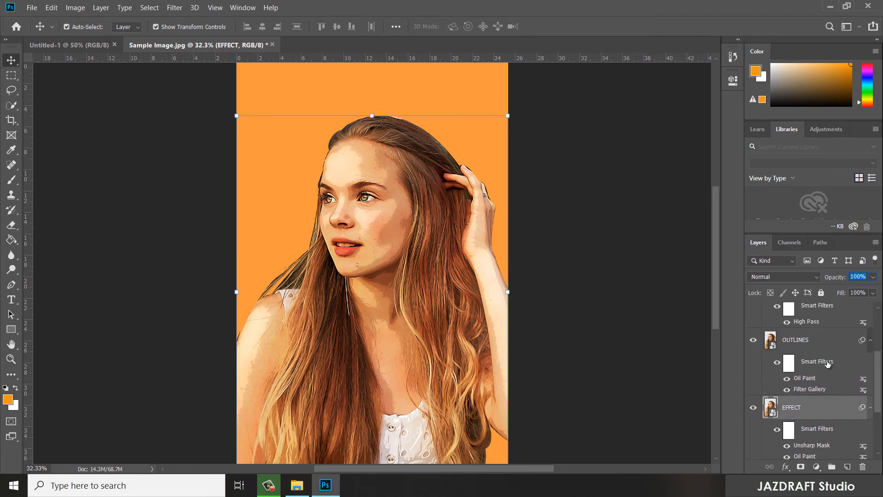
scroll(828, 363, "up", 1)
scroll(823, 391, "down", 1)
scroll(817, 408, "up", 4)
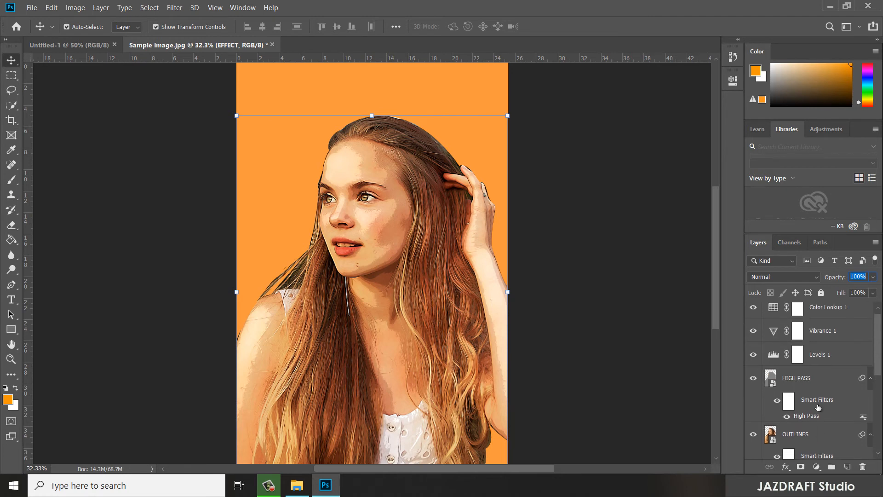
left_click(830, 314, "shift")
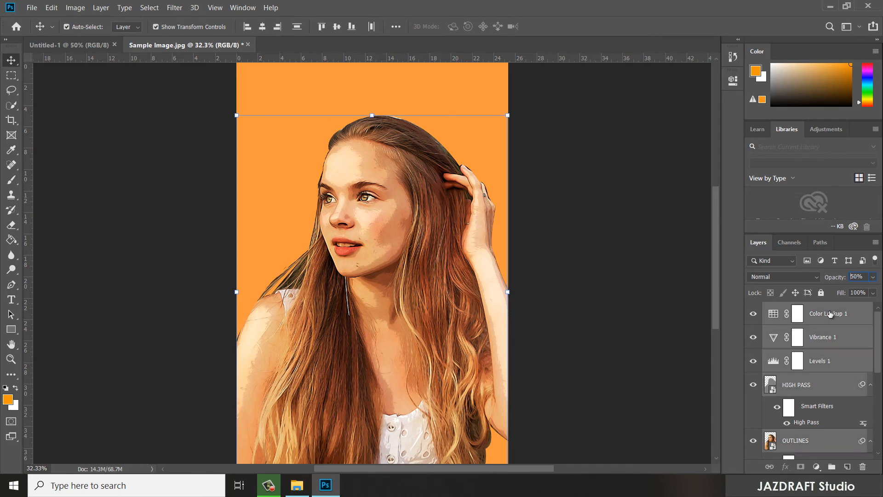
key("ctrl+g")
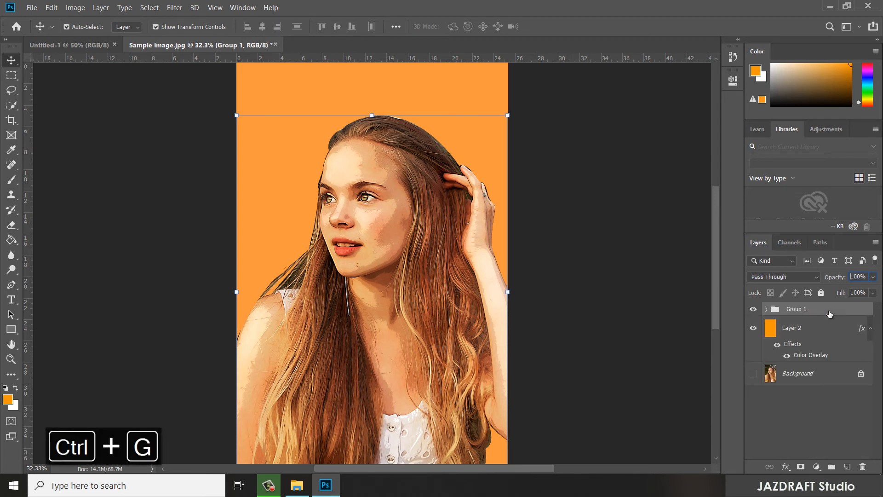
- Rename the new layer group AFTER and deselect all layers
left_click(797, 311)
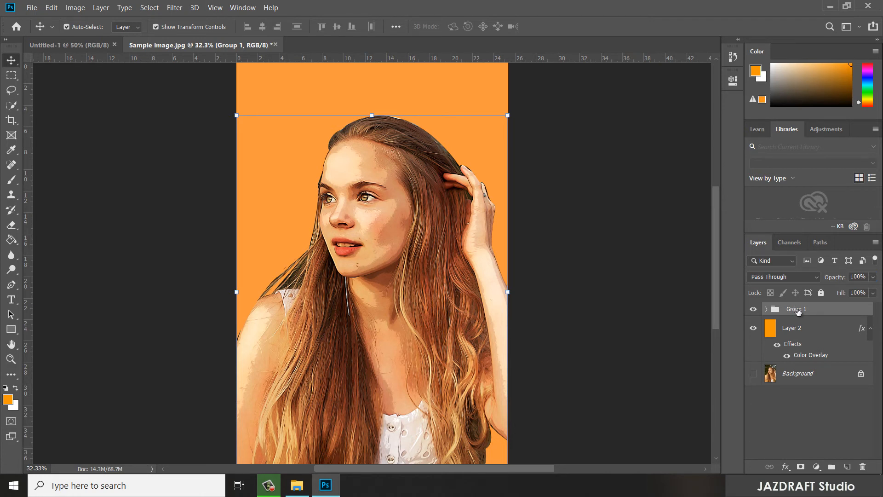
double_click(798, 310)
type("AFTER")
key("Return")
left_click(605, 247)
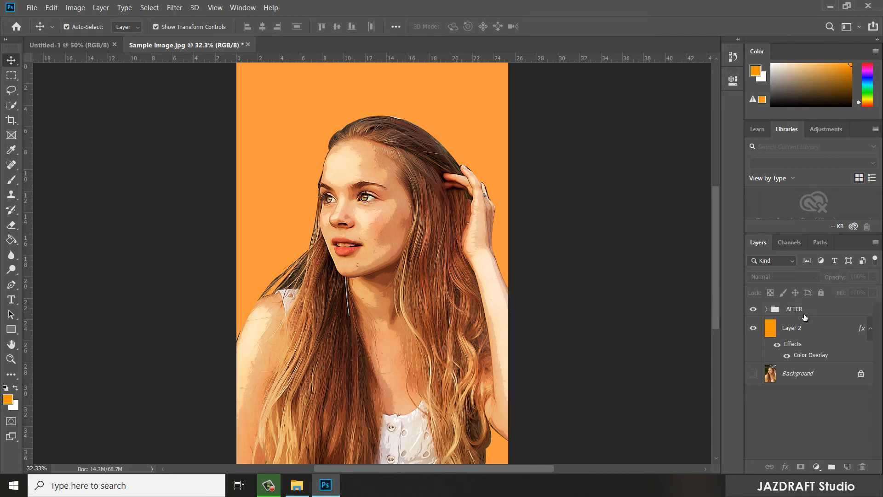
- Make the Background layer visible and duplicate it
left_click(754, 309)
left_click(753, 309)
left_click(826, 345)
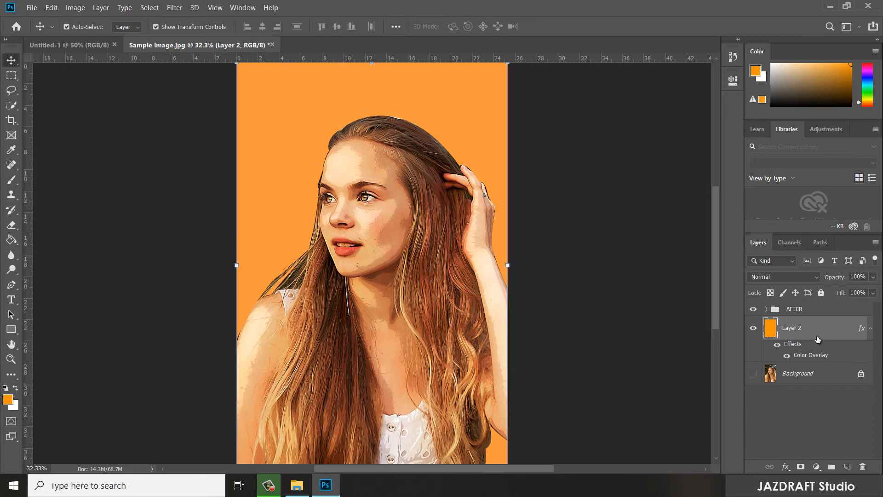
left_click(810, 377)
key("ctrl+j")
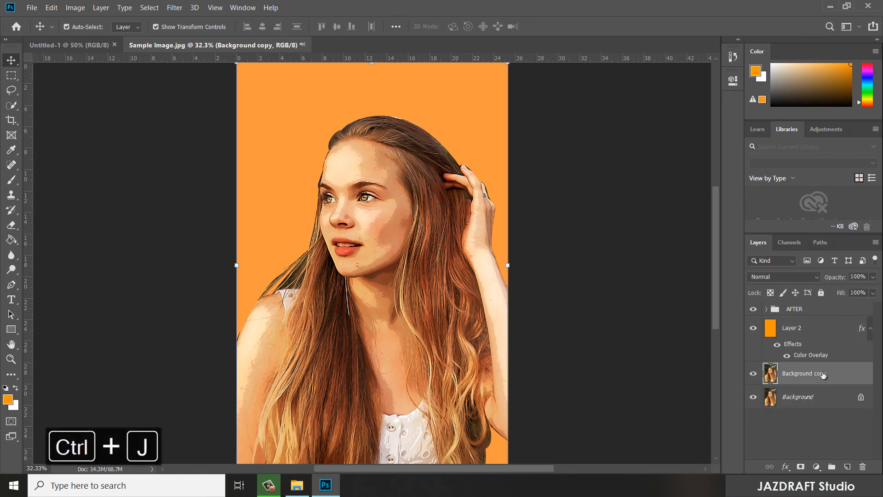
- Move the Background copy directly below the AFTER group and rename it BEFORE
left_click_drag(823, 375, 807, 322)
double_click(804, 328)
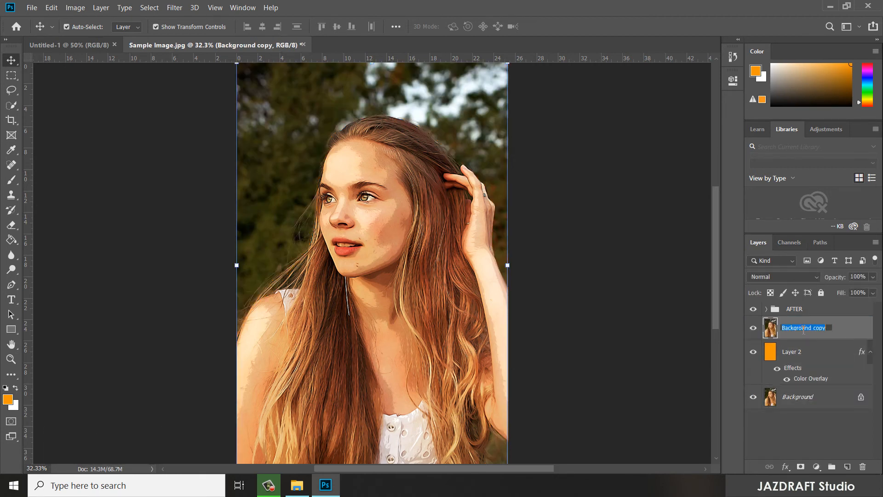
type("BEGORE")
key("Return")
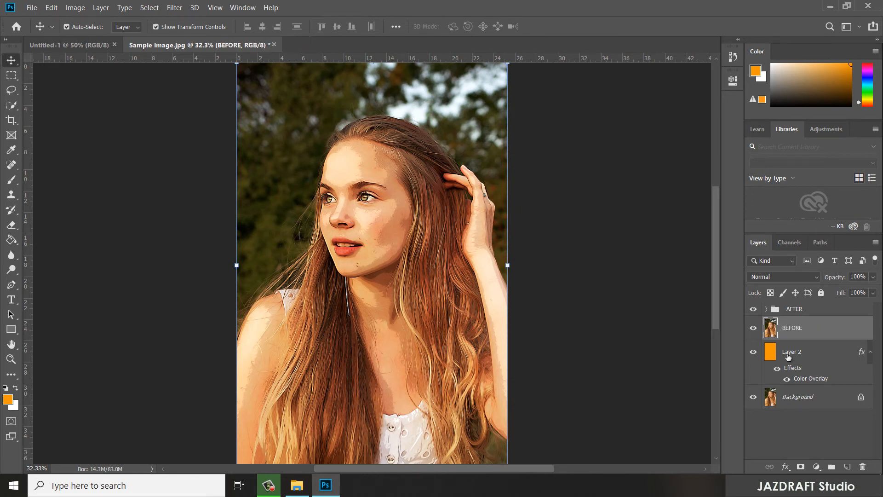
- Move the orange Layer 2 into the AFTER group and expand the group
left_click(806, 353)
left_click_drag(806, 355, 803, 310)
left_click(766, 309)
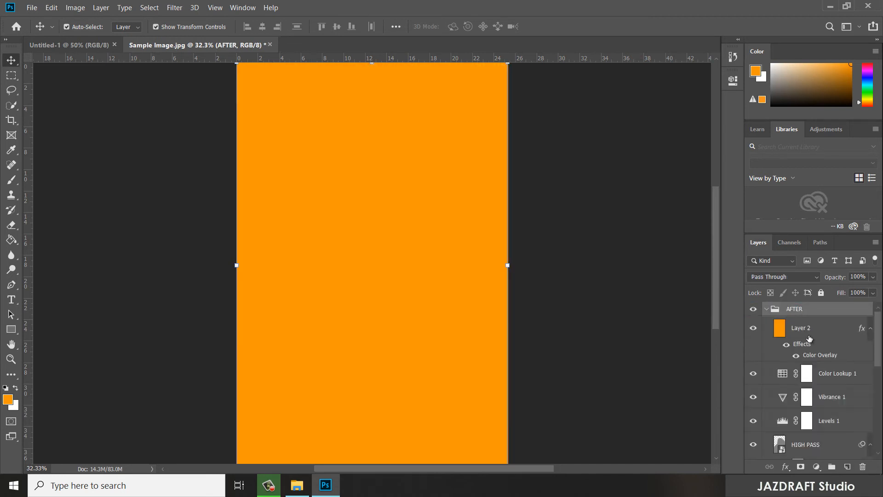
- Reorder Layer 2 beneath the EFFECT layer, as the lowest layer inside the AFTER group, and collapse the group
left_click(809, 331)
scroll(808, 330, "down", 5)
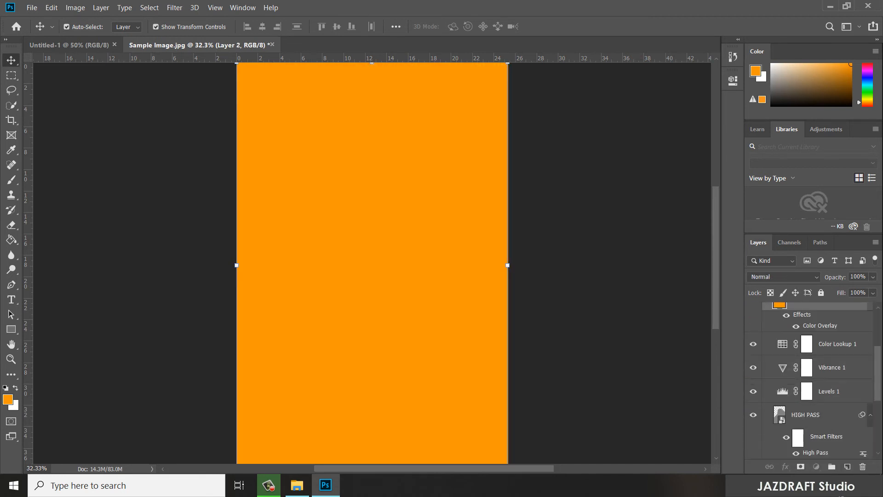
left_click_drag(821, 481, 821, 411)
scroll(786, 399, "up", 4)
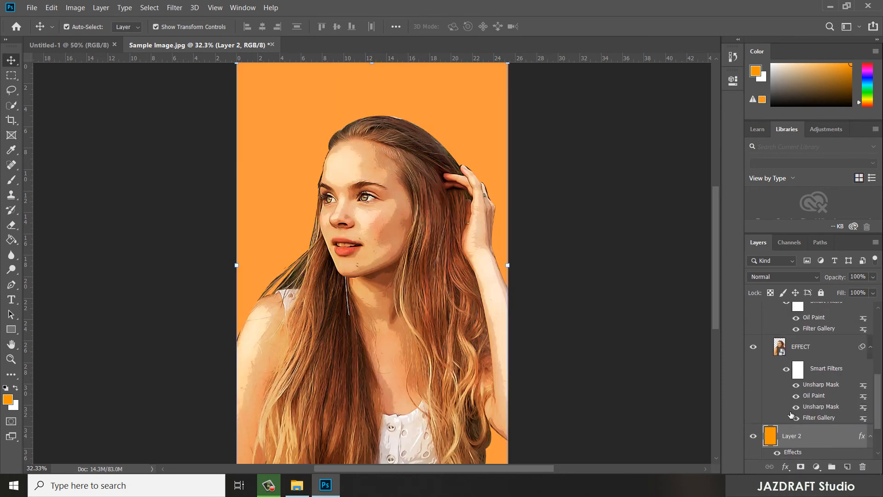
scroll(832, 424, "up", 10)
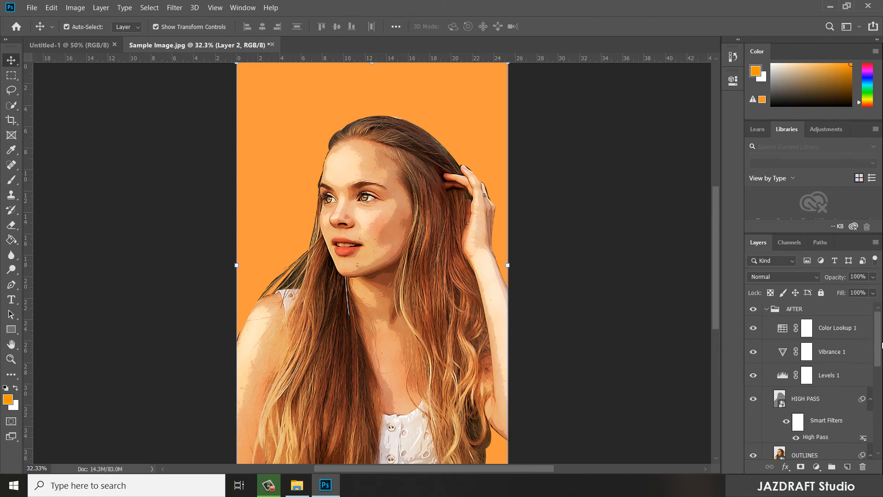
scroll(882, 365, "down", 3)
scroll(882, 365, "down", 10)
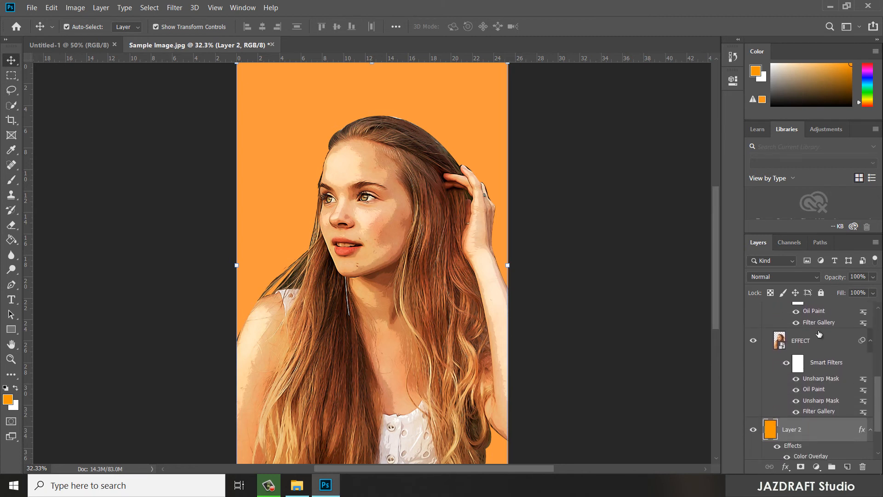
left_click_drag(812, 436, 816, 417)
left_click_drag(879, 412, 878, 331)
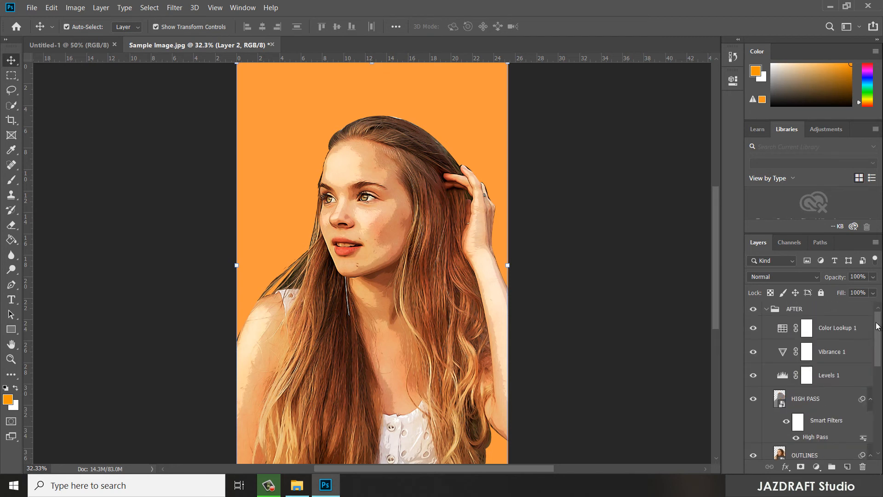
left_click(764, 309)
left_click(766, 309)
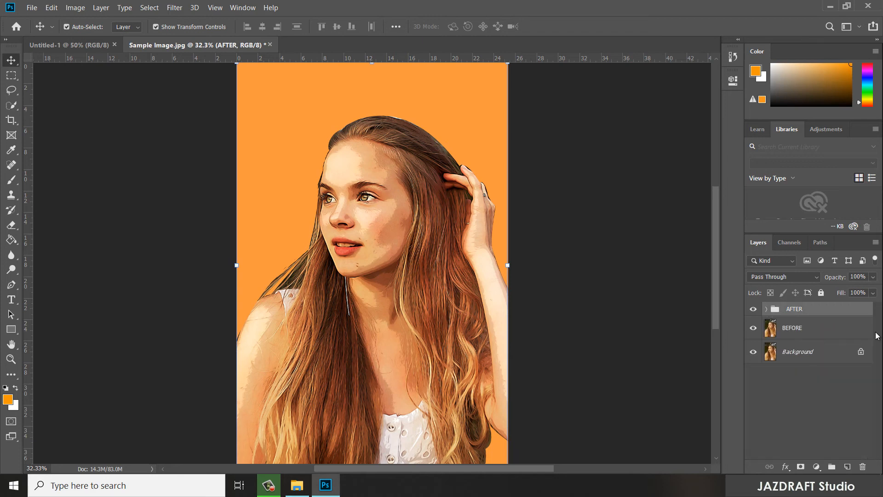
- Hide and show the AFTER group to compare the original photo with the cartoon effect
left_click(758, 310)
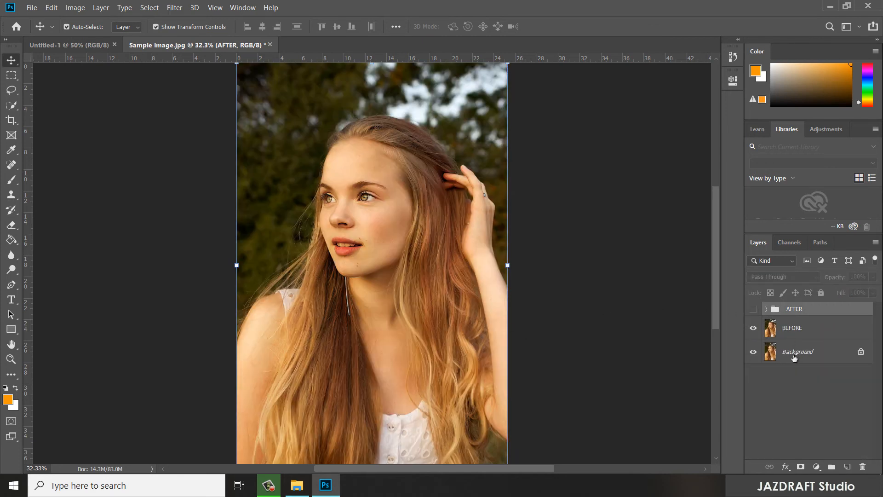
left_click(603, 310)
left_click(754, 309)
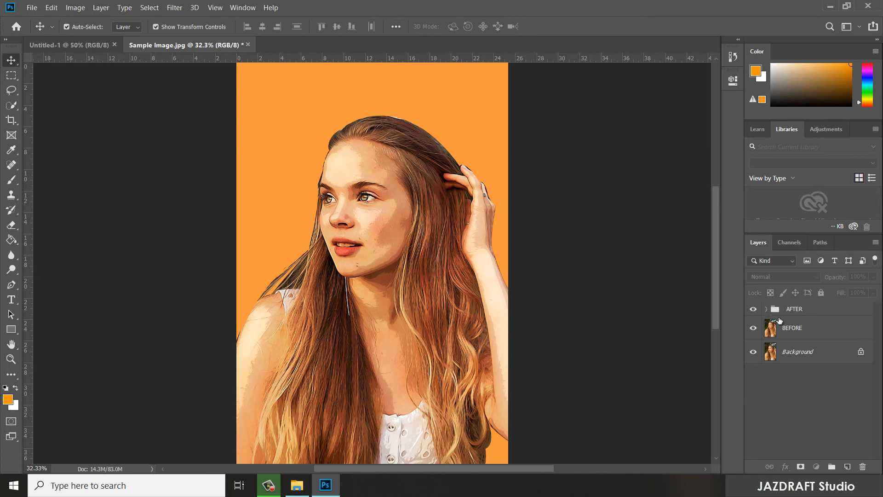
- Expand the AFTER group and move the orange Layer 2 out of it, directly between the group and the BEFORE layer
left_click(766, 312)
scroll(865, 368, "down", 3)
scroll(875, 335, "up", 3)
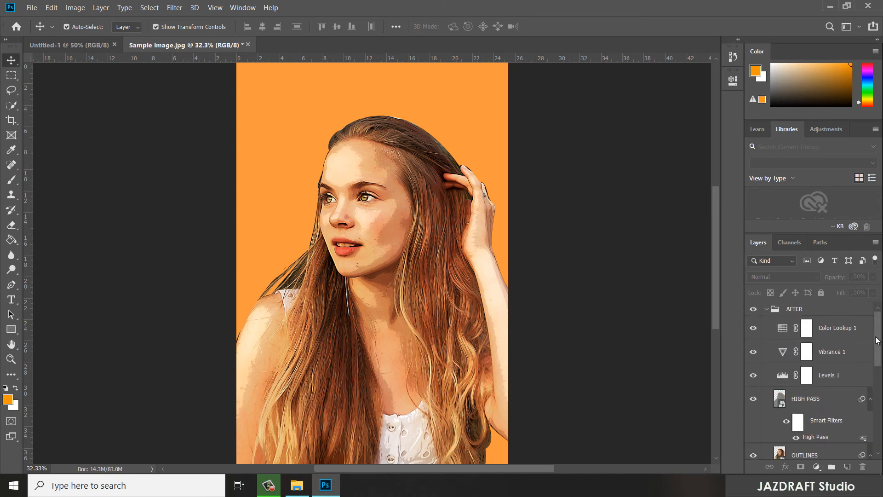
left_click(765, 308)
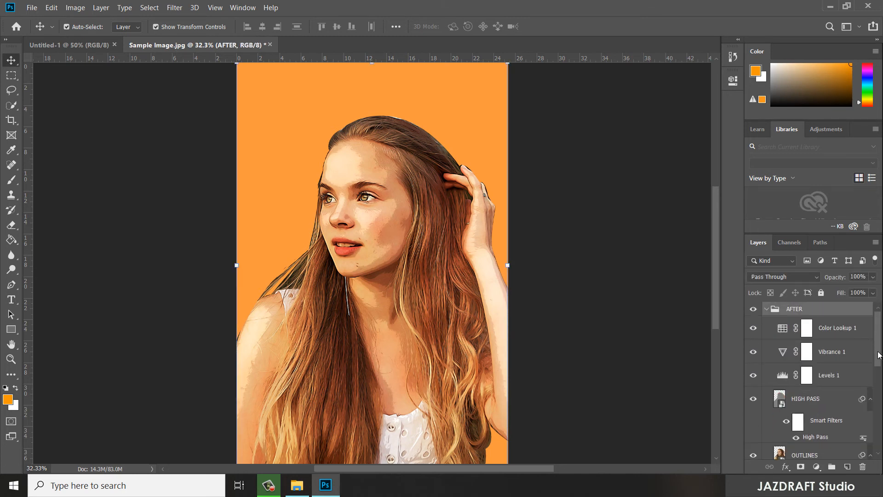
scroll(832, 423, "down", 5)
left_click_drag(817, 387, 819, 414)
left_click_drag(881, 392, 880, 315)
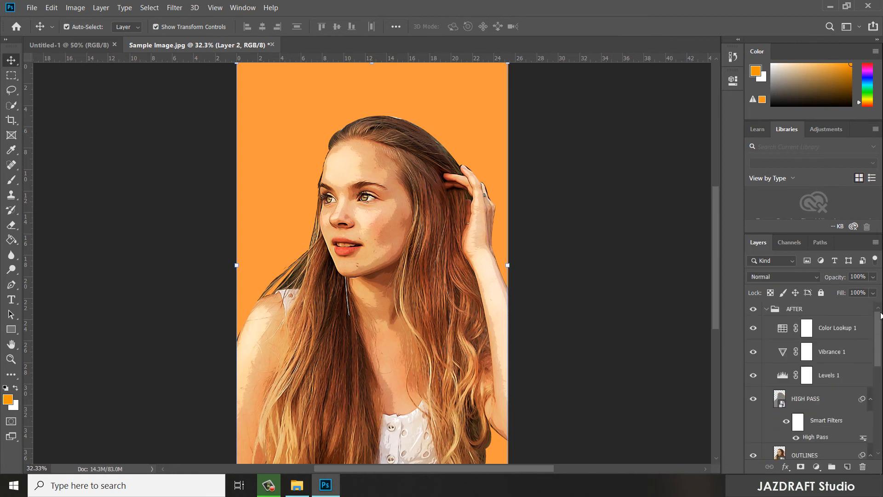
left_click(812, 312)
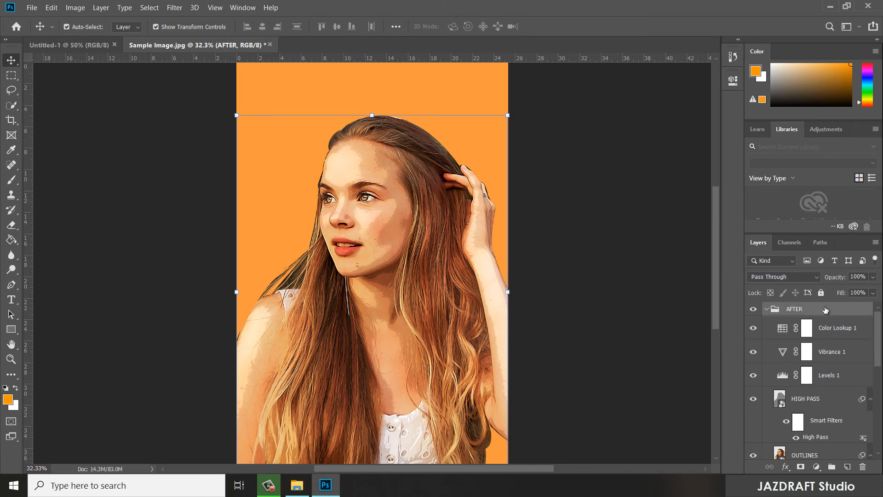
key("h")
double_click(825, 310)
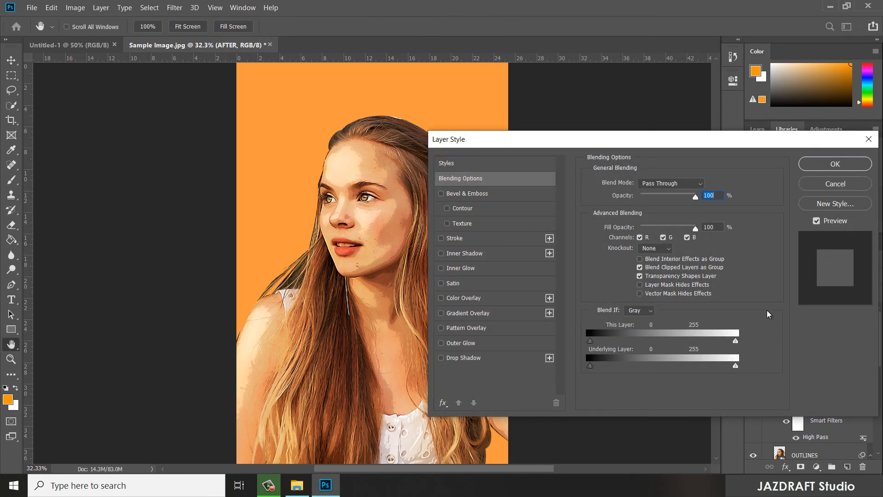
left_click(441, 358)
left_click_drag(560, 143, 658, 105)
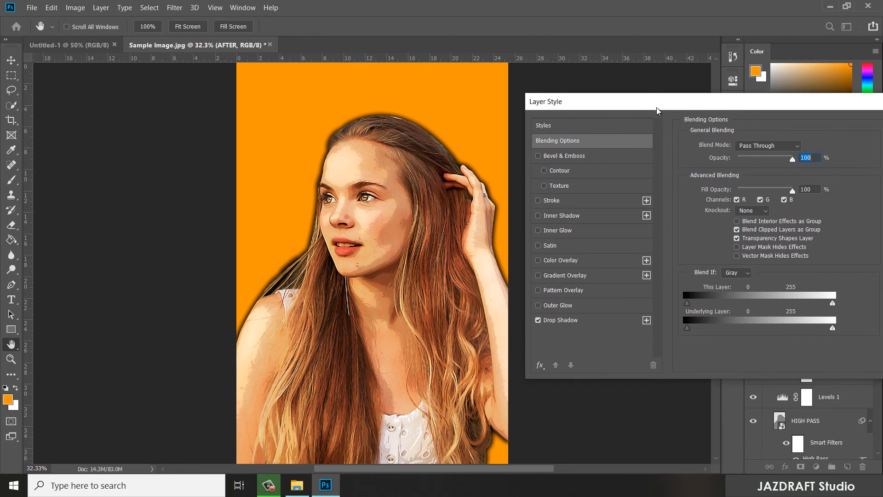
left_click(560, 322)
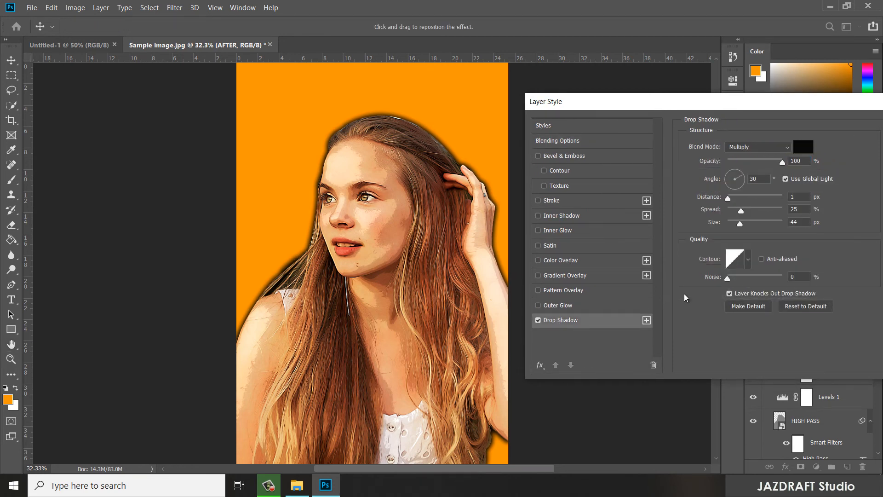
left_click_drag(803, 103, 510, 111)
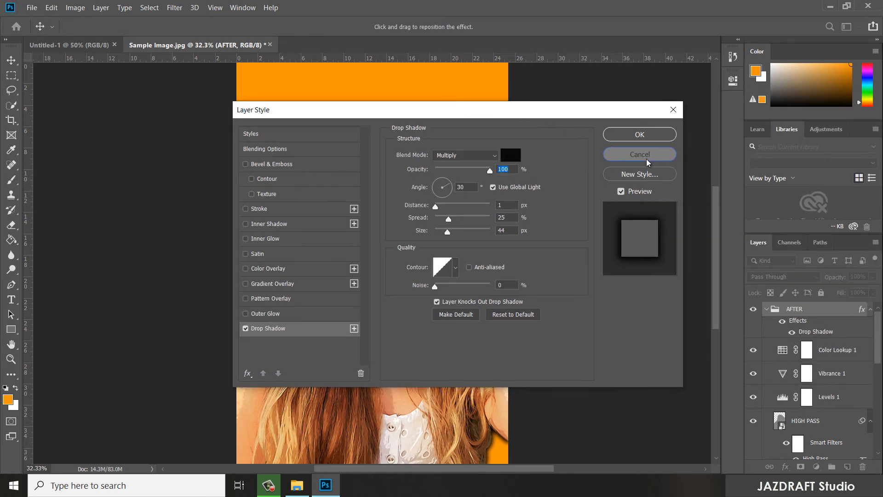
left_click(645, 153)
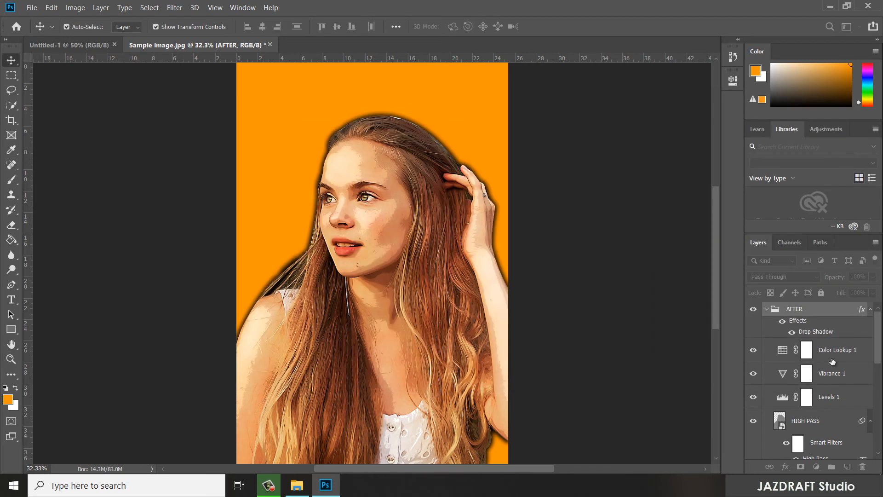
- Add a Drop Shadow effect to the AFTER group and set its opacity to 50%
double_click(834, 309)
left_click_drag(371, 104, 645, 82)
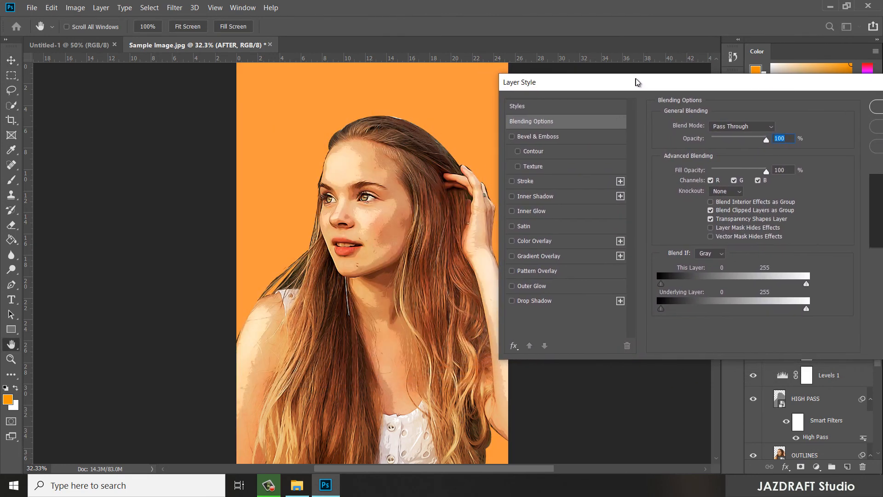
left_click(518, 301)
left_click(543, 302)
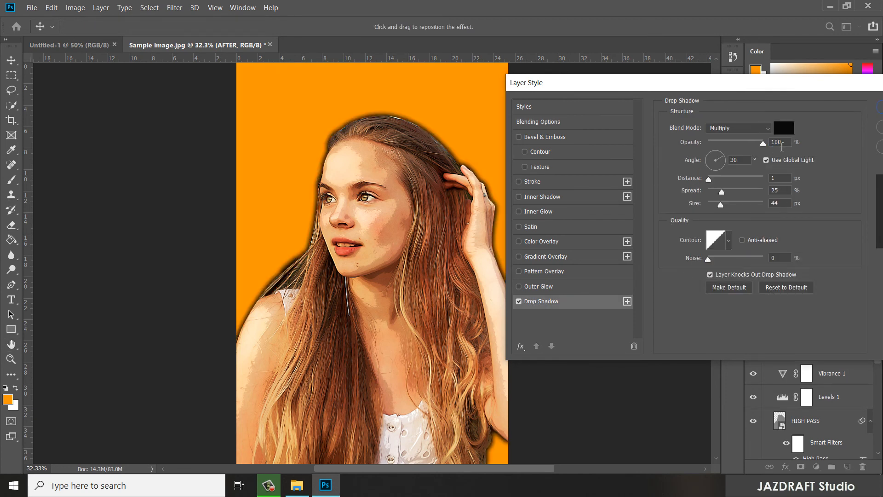
double_click(785, 142)
type("50")
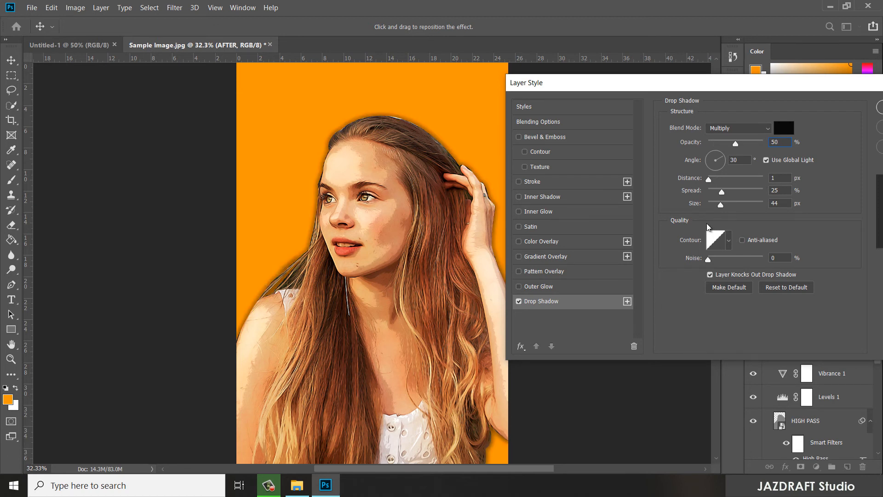
- Set the drop shadow's distance to 286 px and its angle to 150° so it falls behind the raised hand
left_click_drag(709, 179, 758, 180)
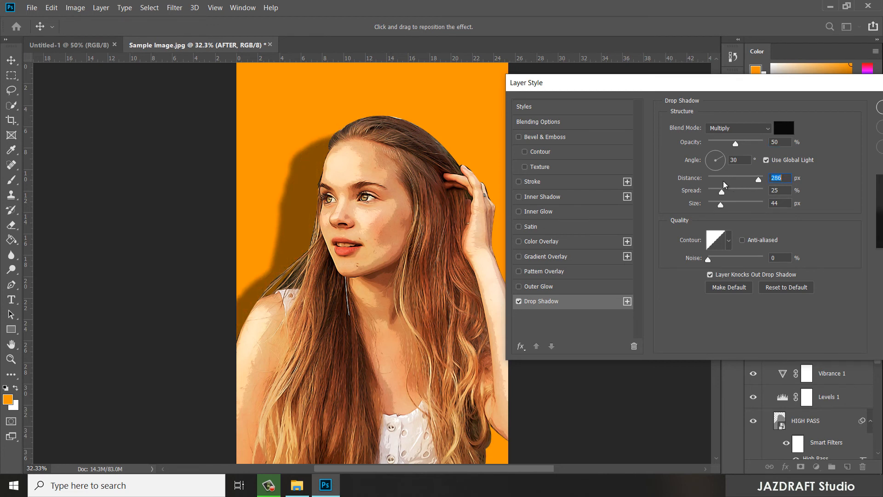
left_click_drag(725, 161, 724, 160)
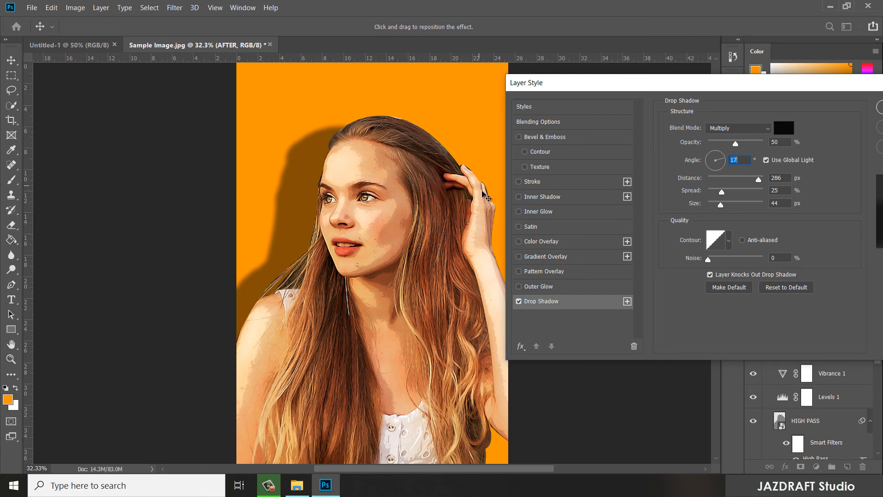
left_click(721, 159)
left_click_drag(721, 158, 706, 156)
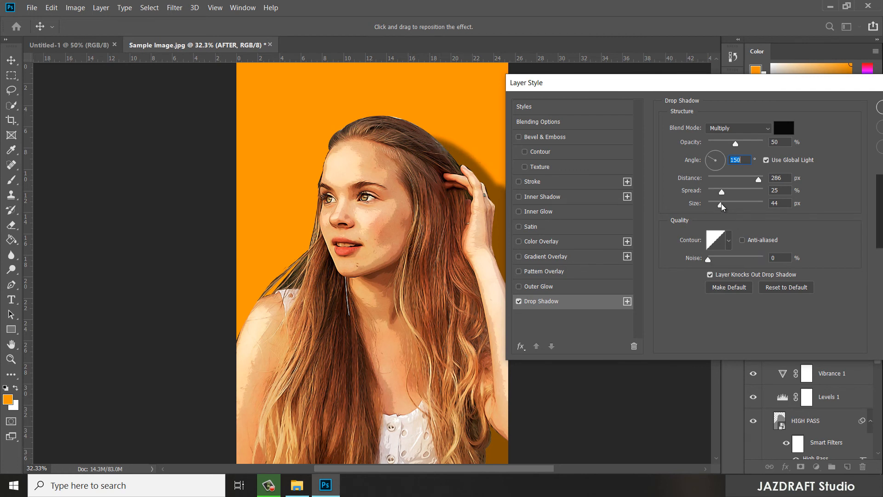
- Try the drop shadow at 35% opacity with a size of 142 px, and return the opacity to 50%
left_click_drag(721, 206, 722, 206)
left_click(786, 145)
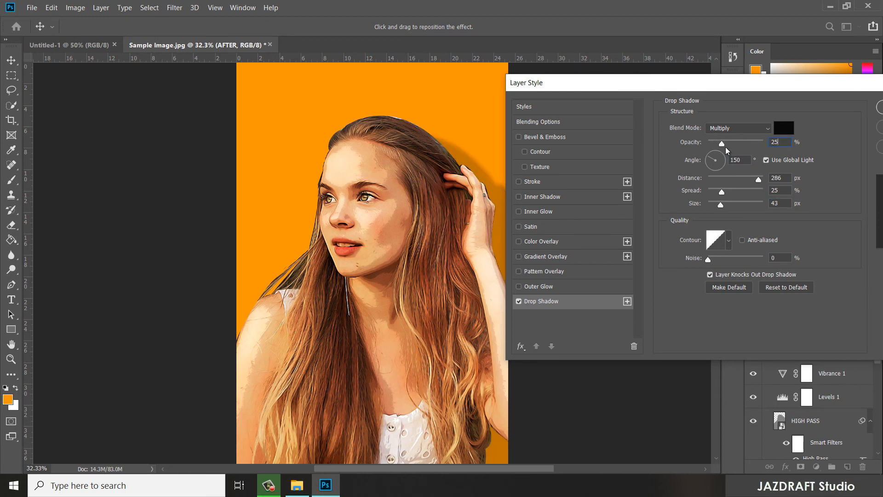
double_click(779, 142)
type("35")
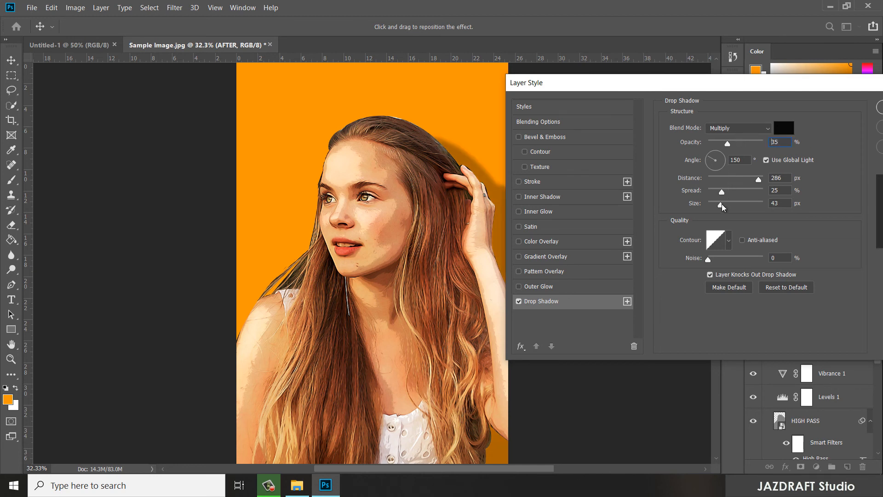
left_click_drag(721, 206, 744, 208)
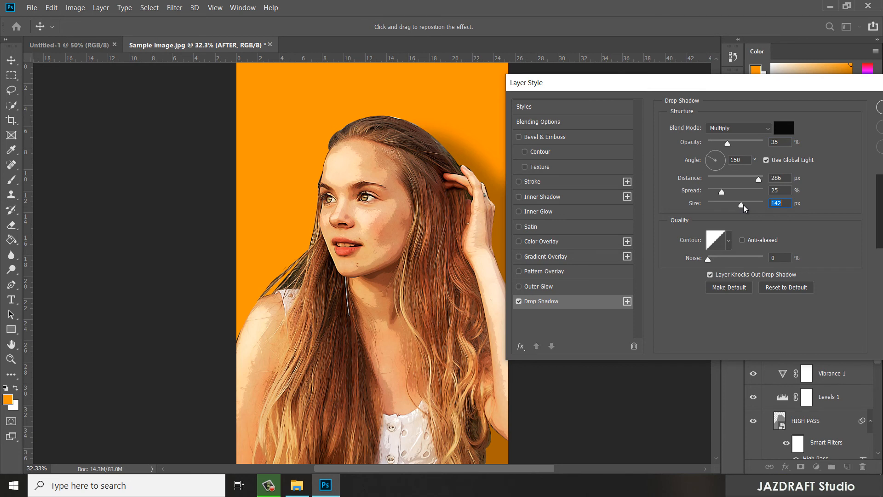
double_click(780, 143)
type("50")
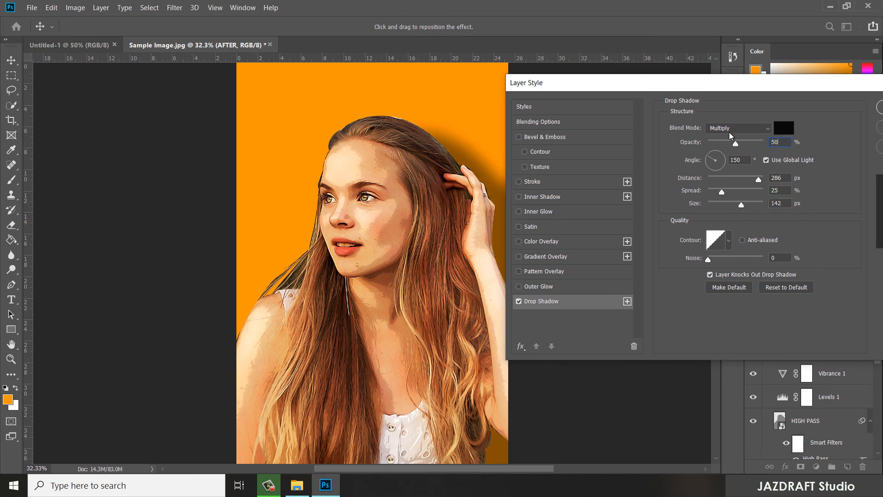
- Set the drop shadow's spread to 9% and size to 180 px, apply the effect and collapse the AFTER group
left_click_drag(722, 193, 751, 206)
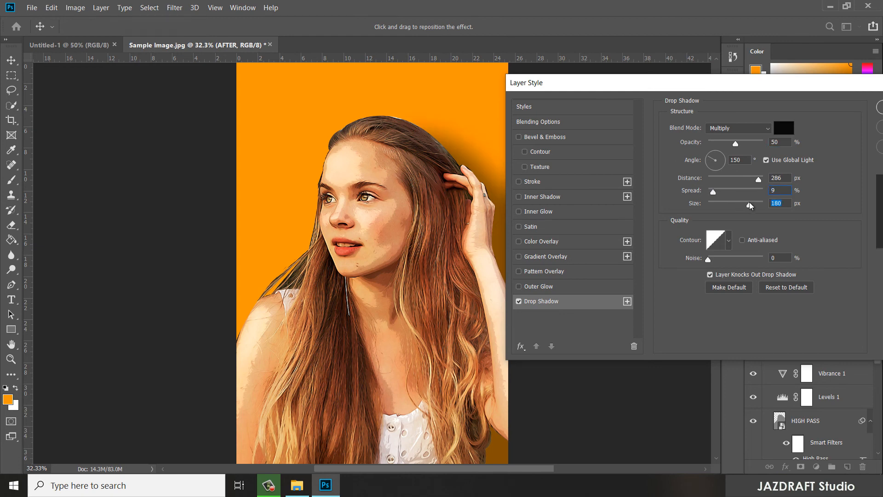
left_click_drag(833, 94, 643, 87)
left_click(725, 115)
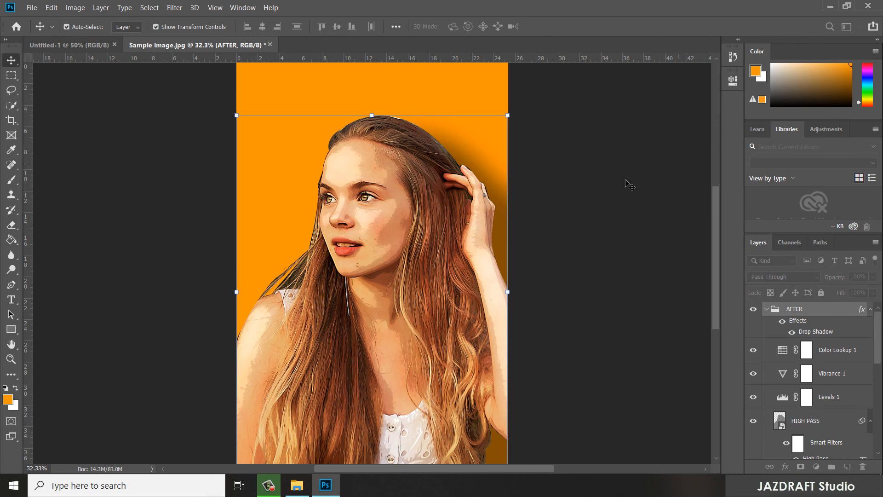
left_click(628, 195)
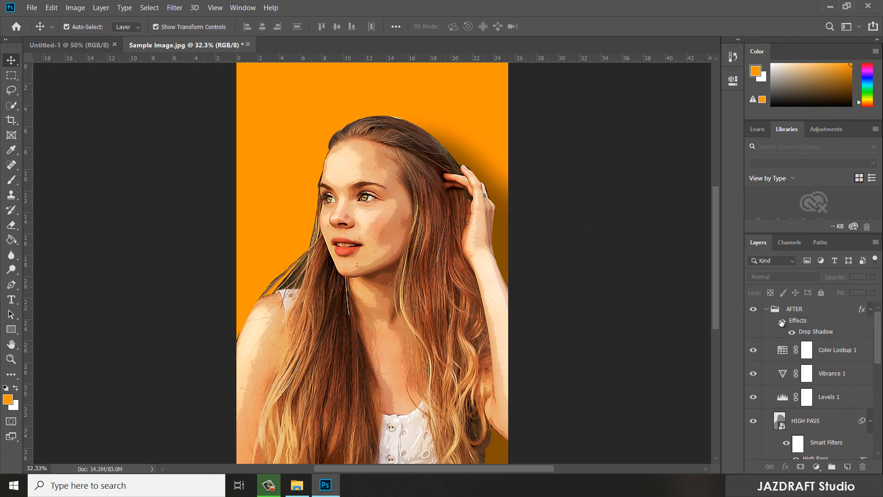
left_click(767, 308)
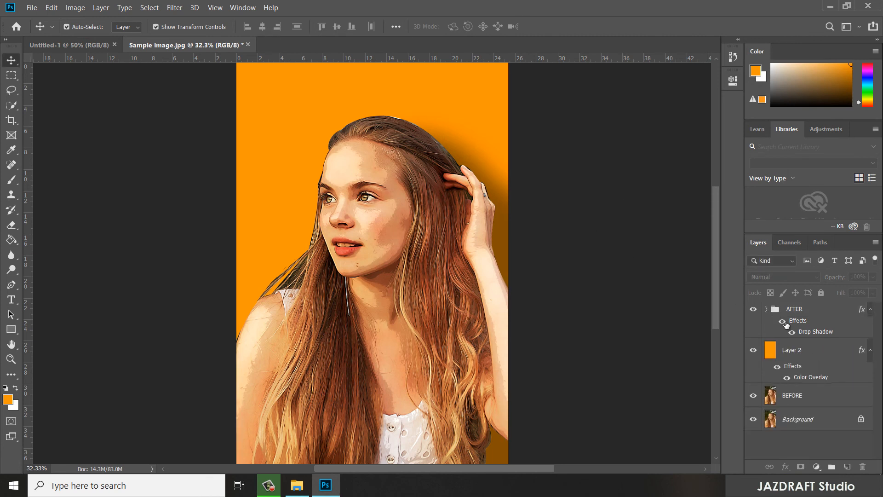
- Try placing the orange Layer 2 inside the AFTER group, and return it to directly below the collapsed group
left_click(806, 355)
left_click_drag(815, 352, 812, 313)
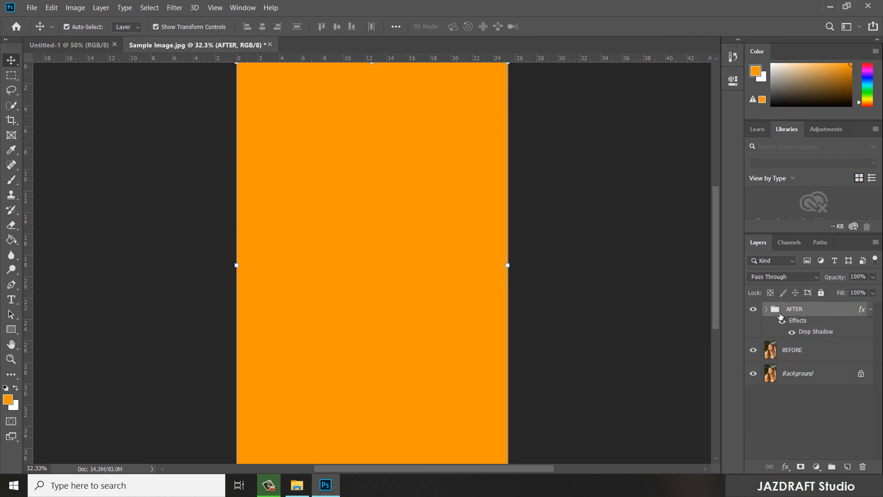
left_click(764, 309)
left_click(813, 351)
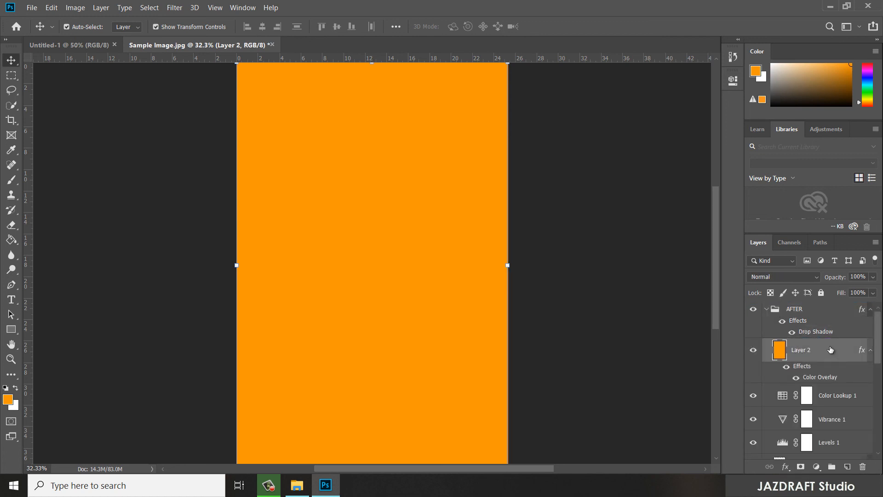
scroll(830, 362, "down", 5)
left_click_drag(834, 496, 815, 413)
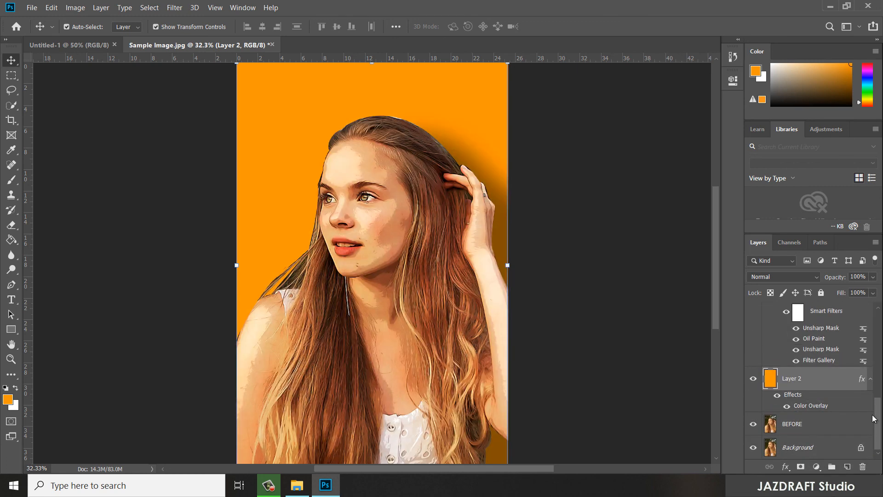
left_click_drag(878, 419, 880, 297)
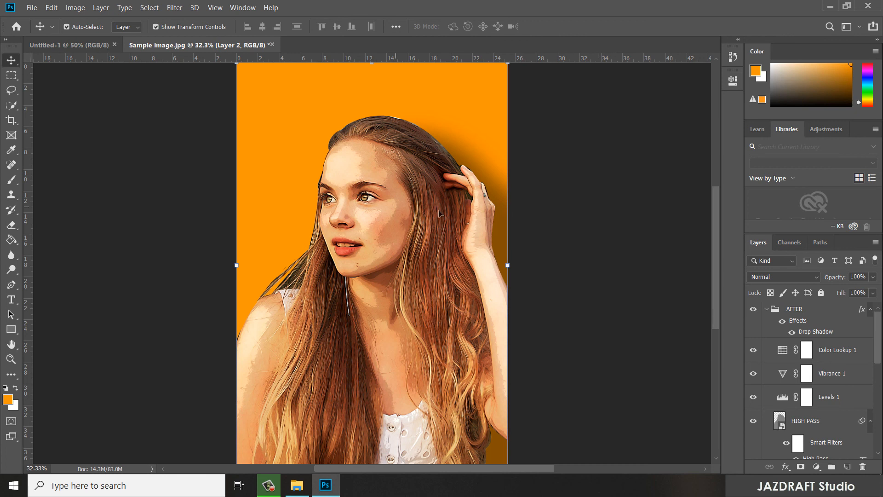
left_click(767, 310)
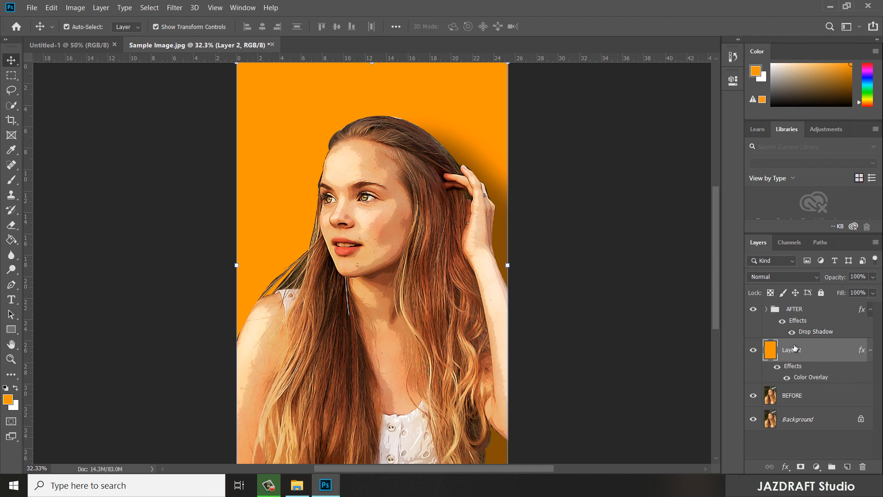
- Hide and show the AFTER group and Layer 2 to compare the original photo with the shadowed cartoon effect
left_click_drag(815, 359, 805, 341)
left_click(754, 309)
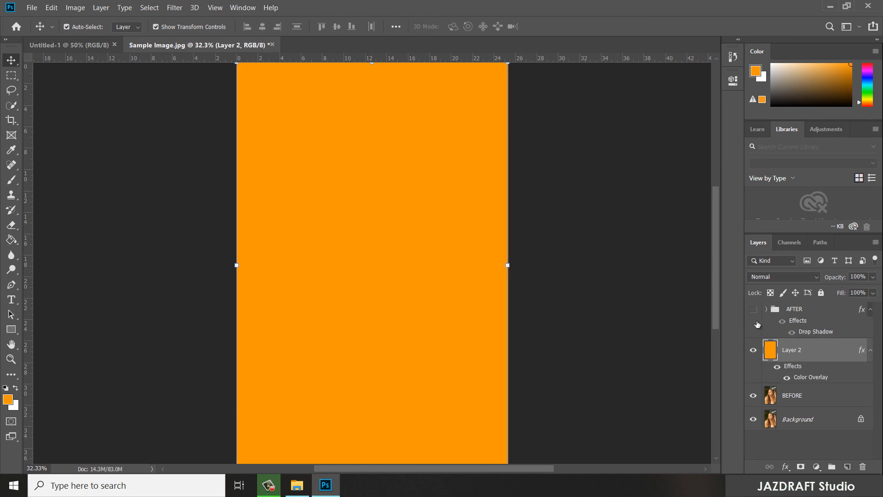
left_click(754, 351)
left_click(754, 351)
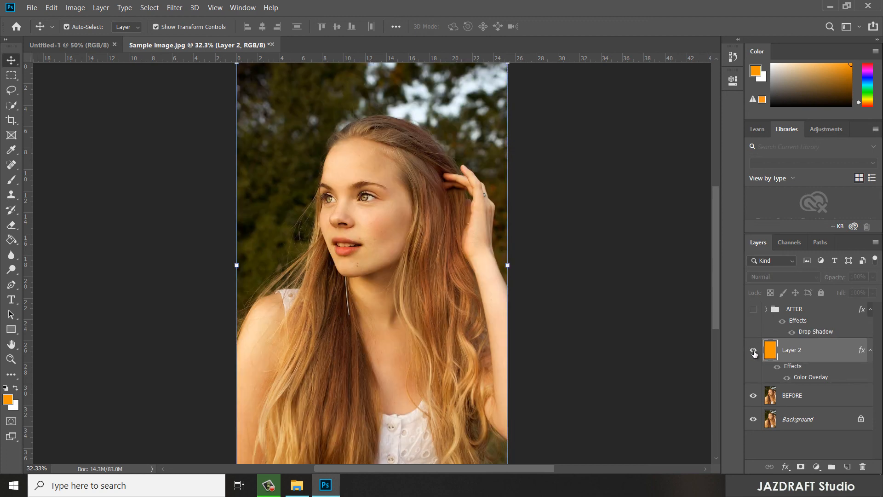
left_click(755, 308)
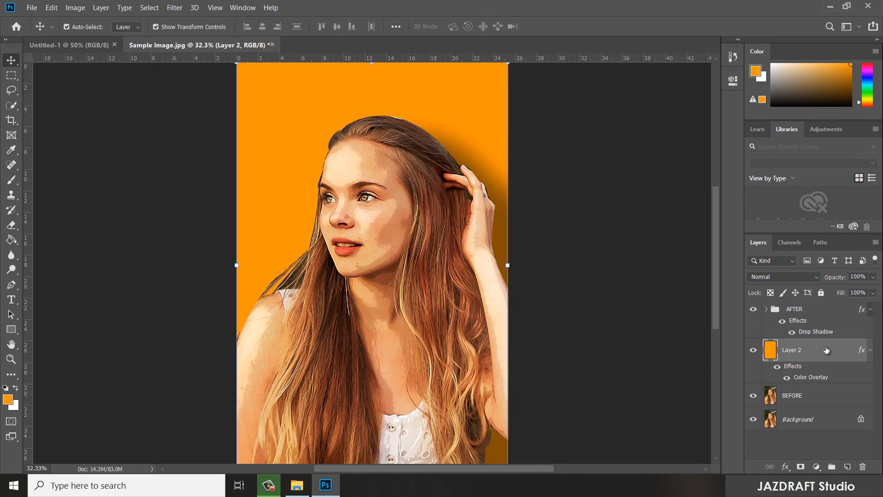
left_click(622, 334)
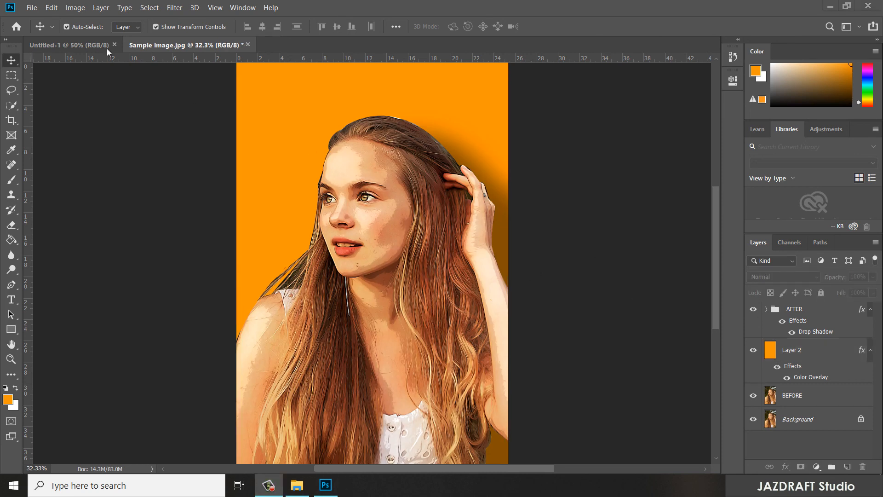
- Save the finished image as a JPEG copy named Sample Image (edited) in the tutorial folder, with Maximum quality 12 and the Progressive format option
left_click(30, 9)
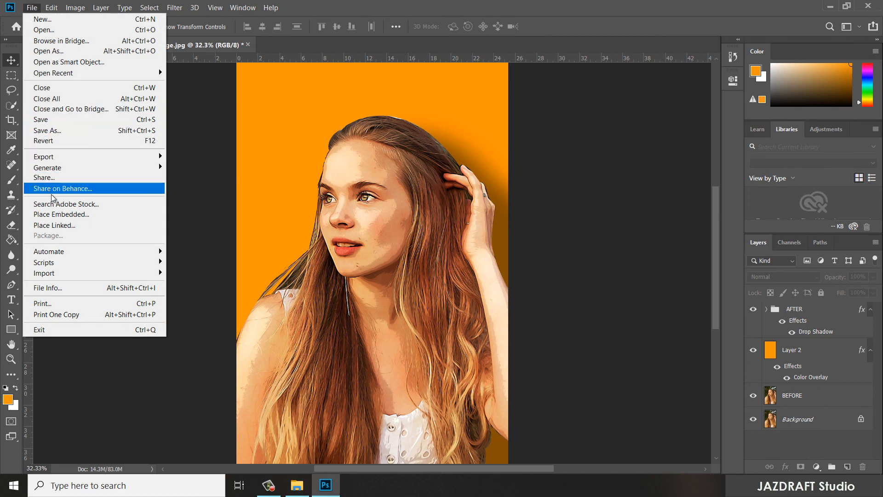
left_click(31, 8)
left_click(30, 8)
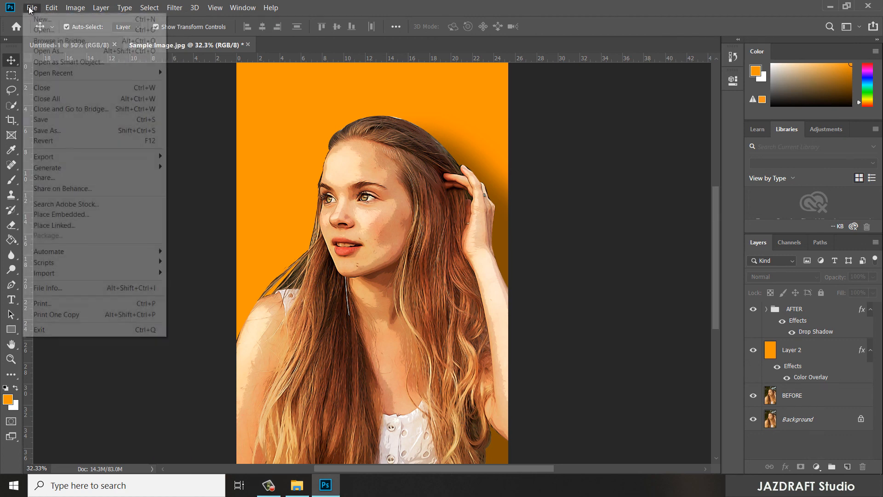
left_click(60, 133)
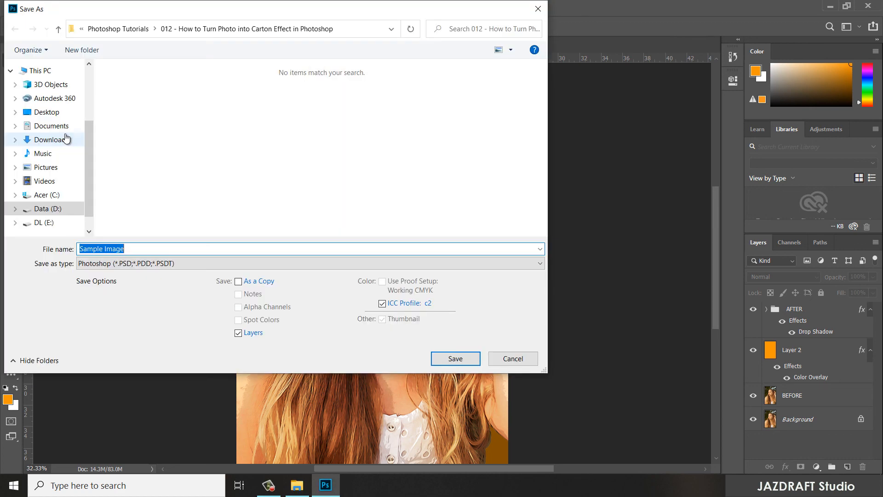
left_click(150, 263)
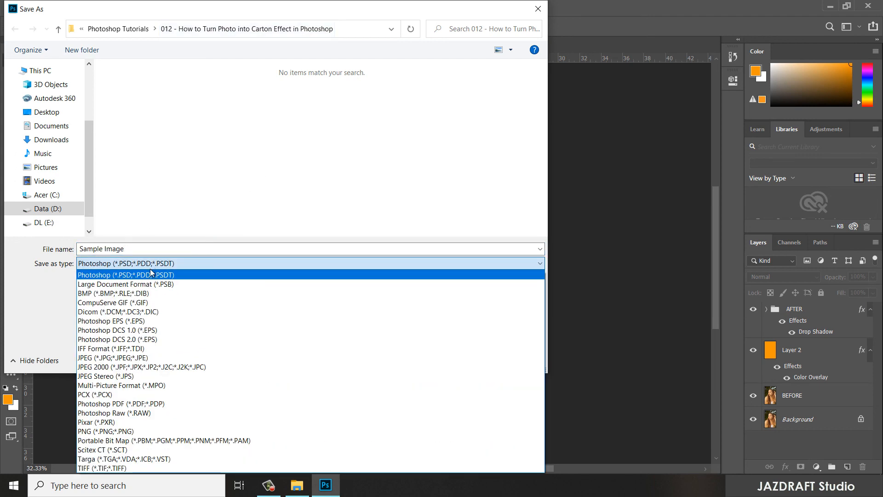
left_click(142, 358)
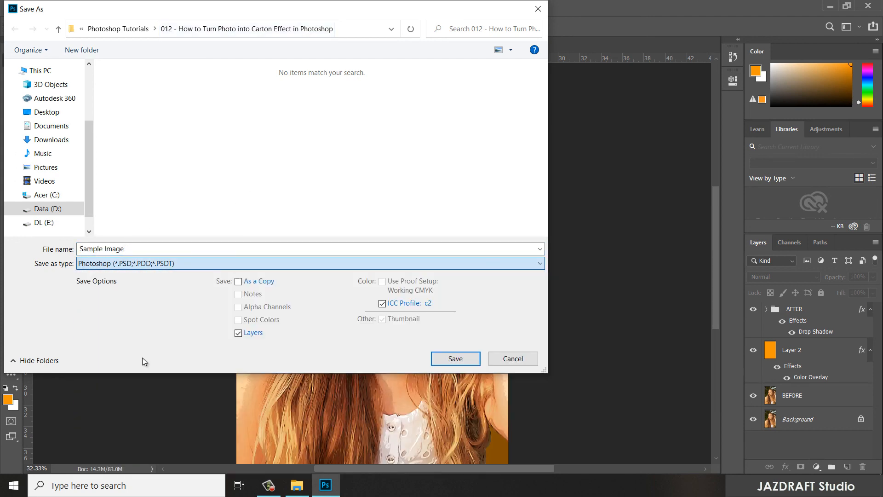
left_click(137, 251)
left_click(148, 251)
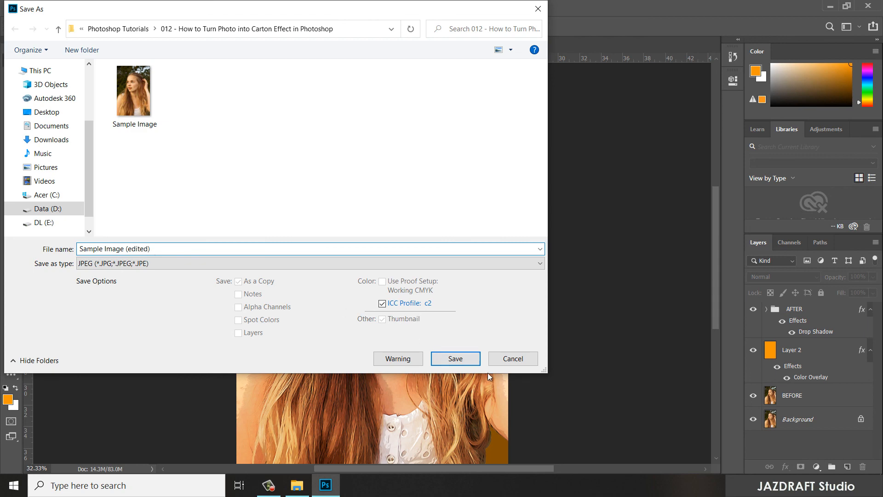
left_click(466, 361)
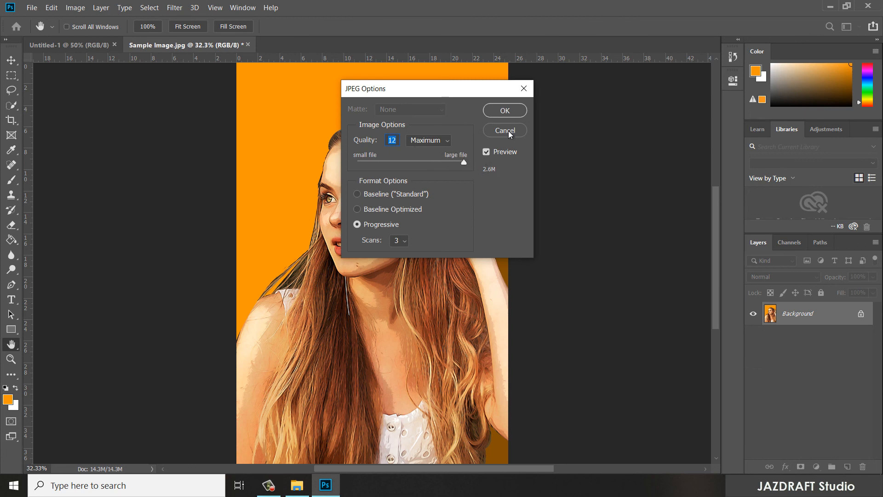
left_click(506, 110)
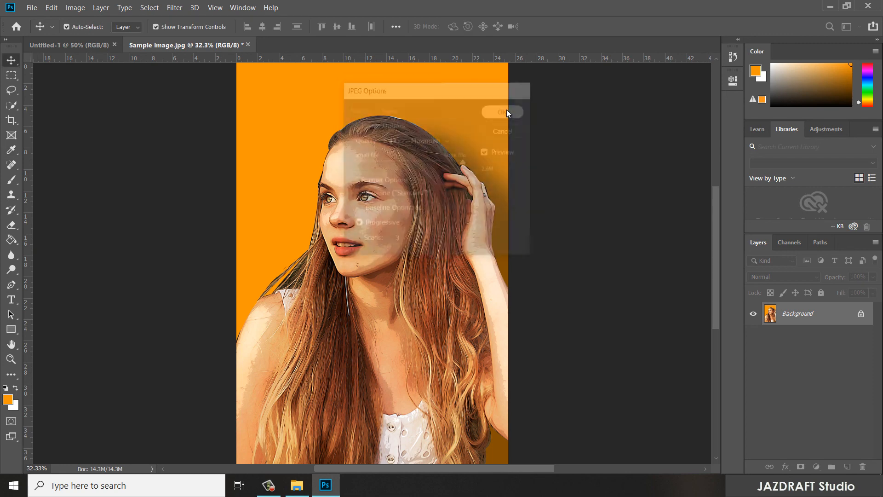
- Switch to File Explorer, open Sample Image (edited).jpg in the Picasa viewer and examine the cartoon effect up close
left_click(301, 484)
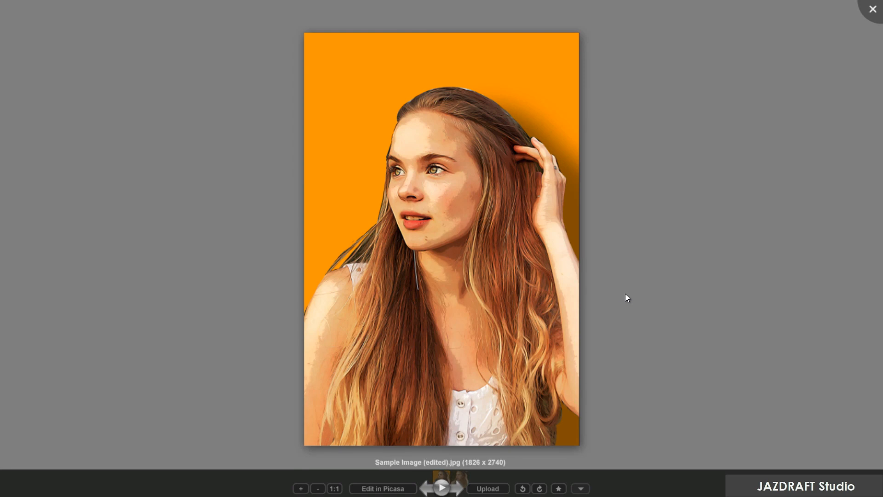
scroll(621, 300, "up", 5)
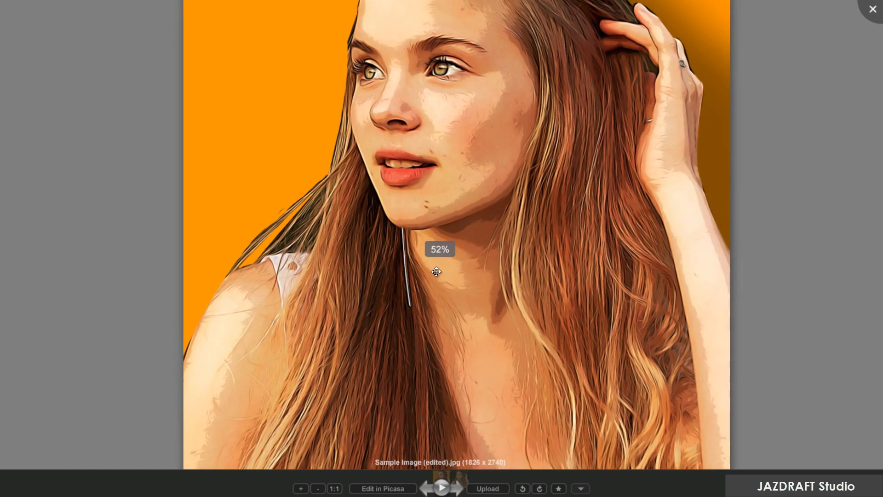
scroll(456, 277, "down", 2)
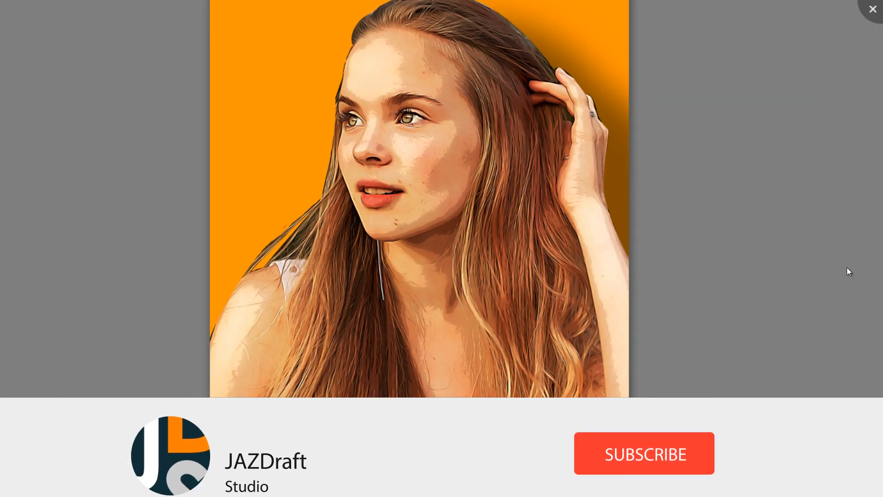